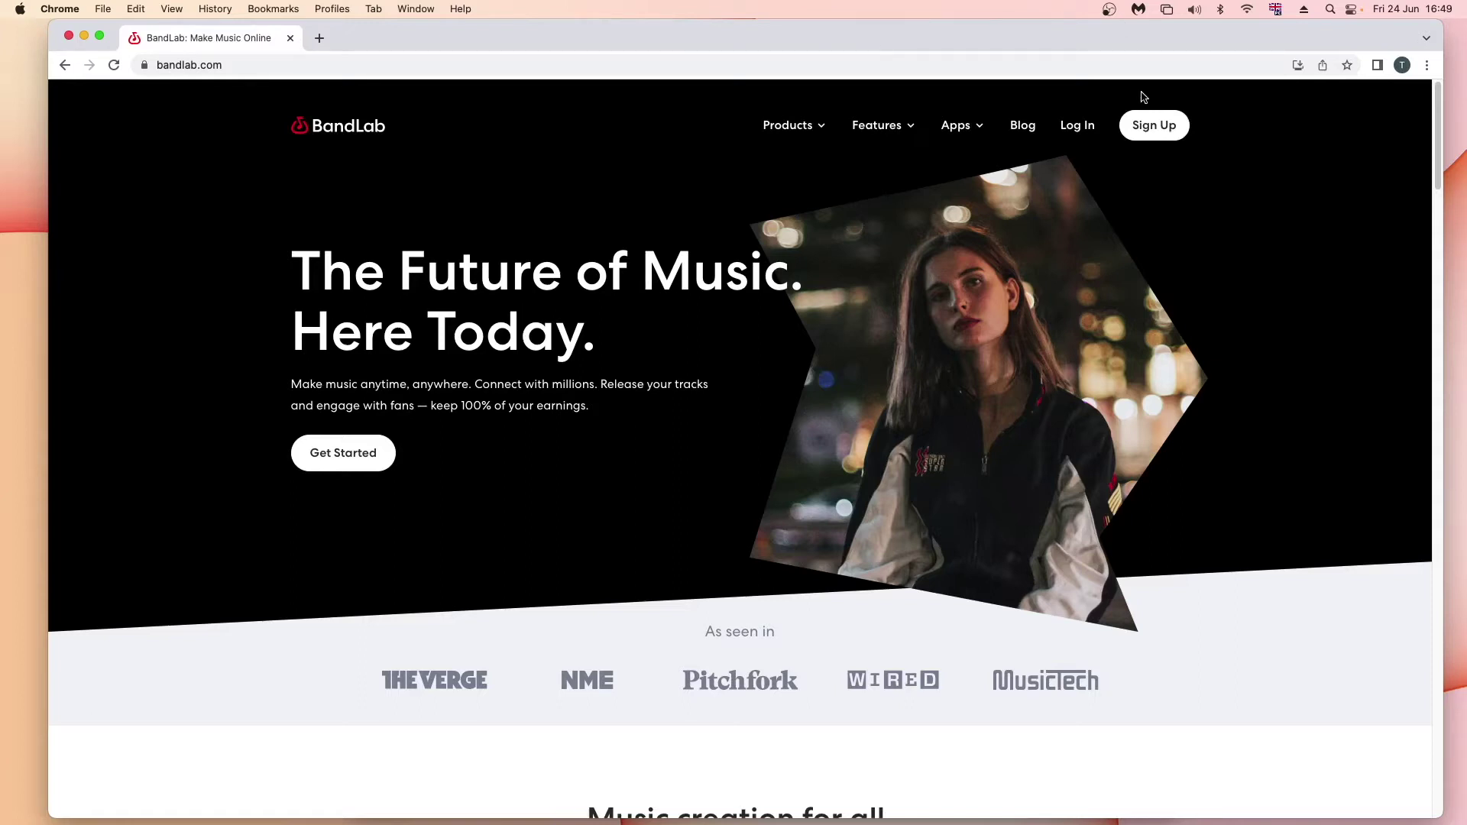
Step: Log in to the existing BandLab account from the home page
left_click(1152, 128)
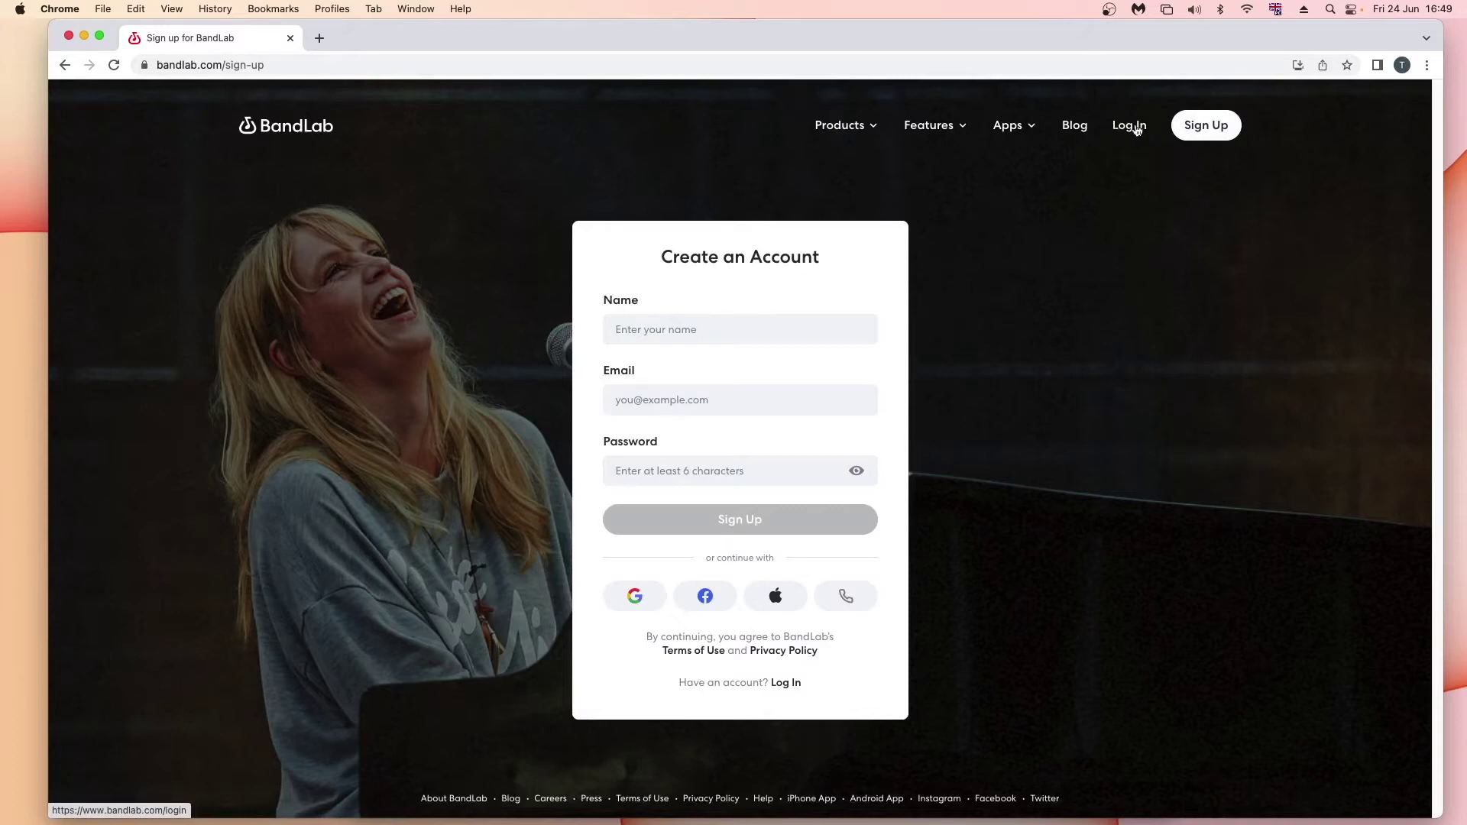
left_click(1136, 129)
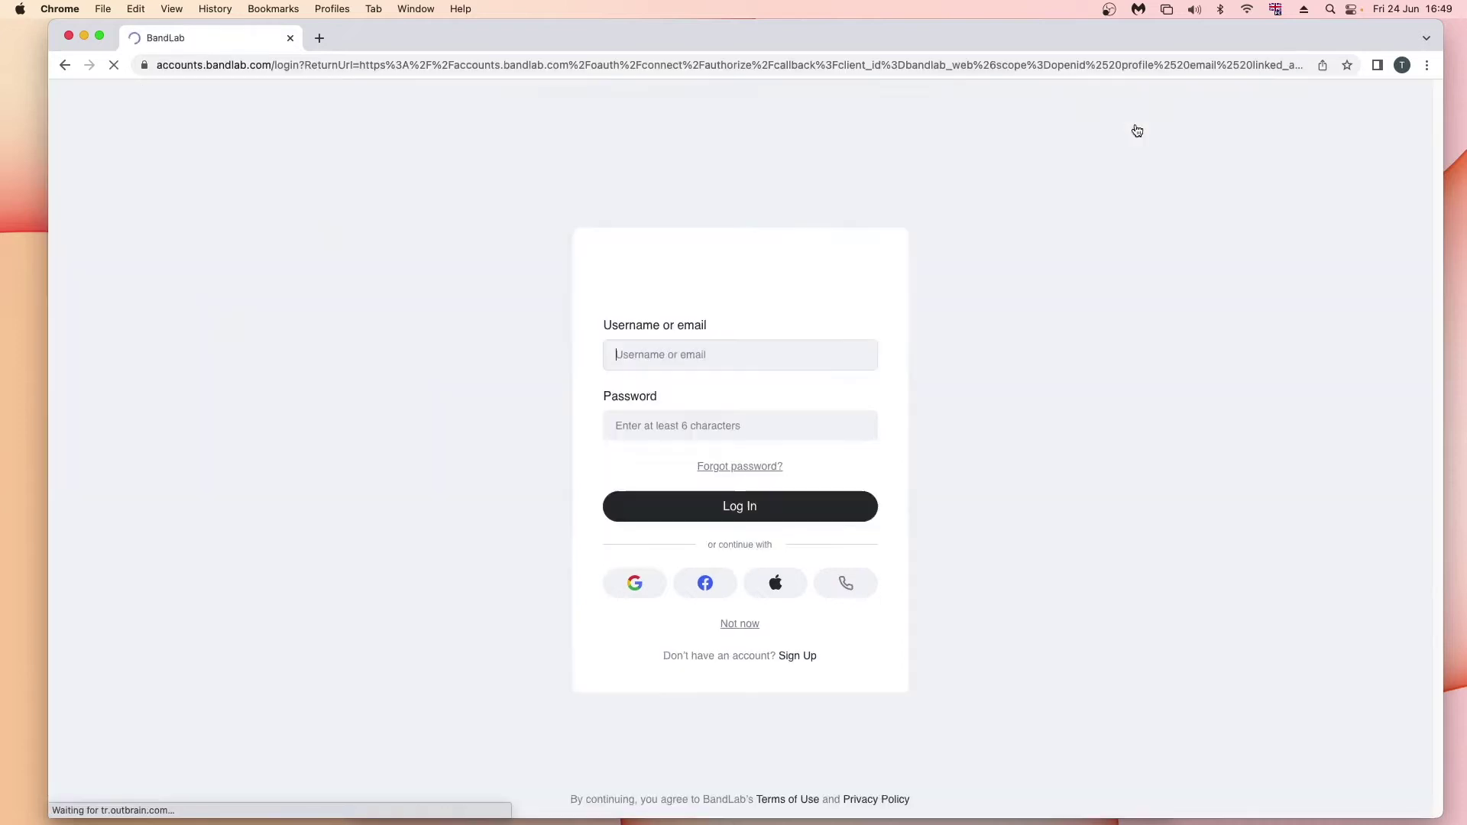
left_click(740, 352)
left_click(756, 508)
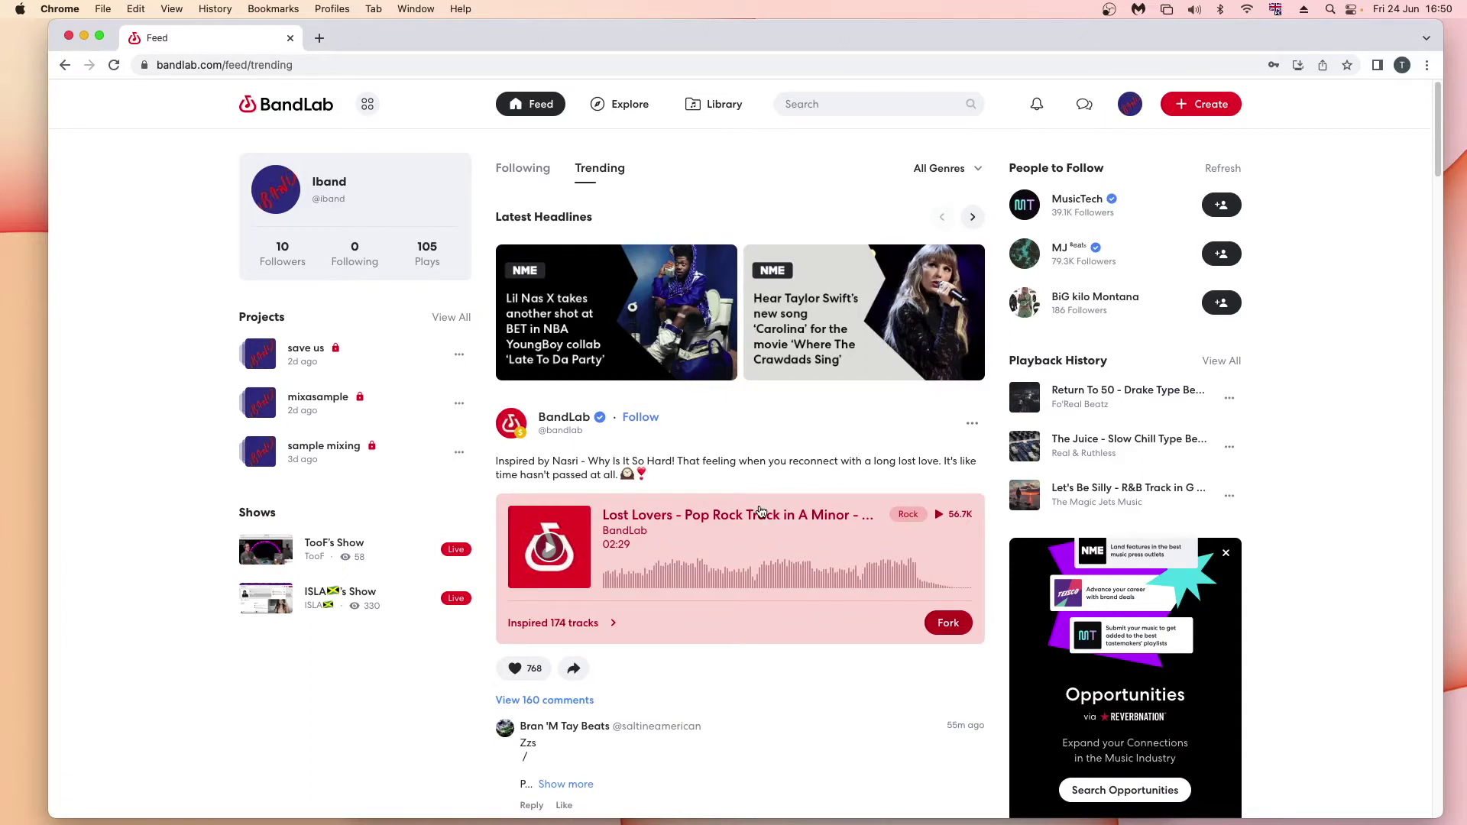
Step: Create a new project with a Sampler track
left_click(1223, 106)
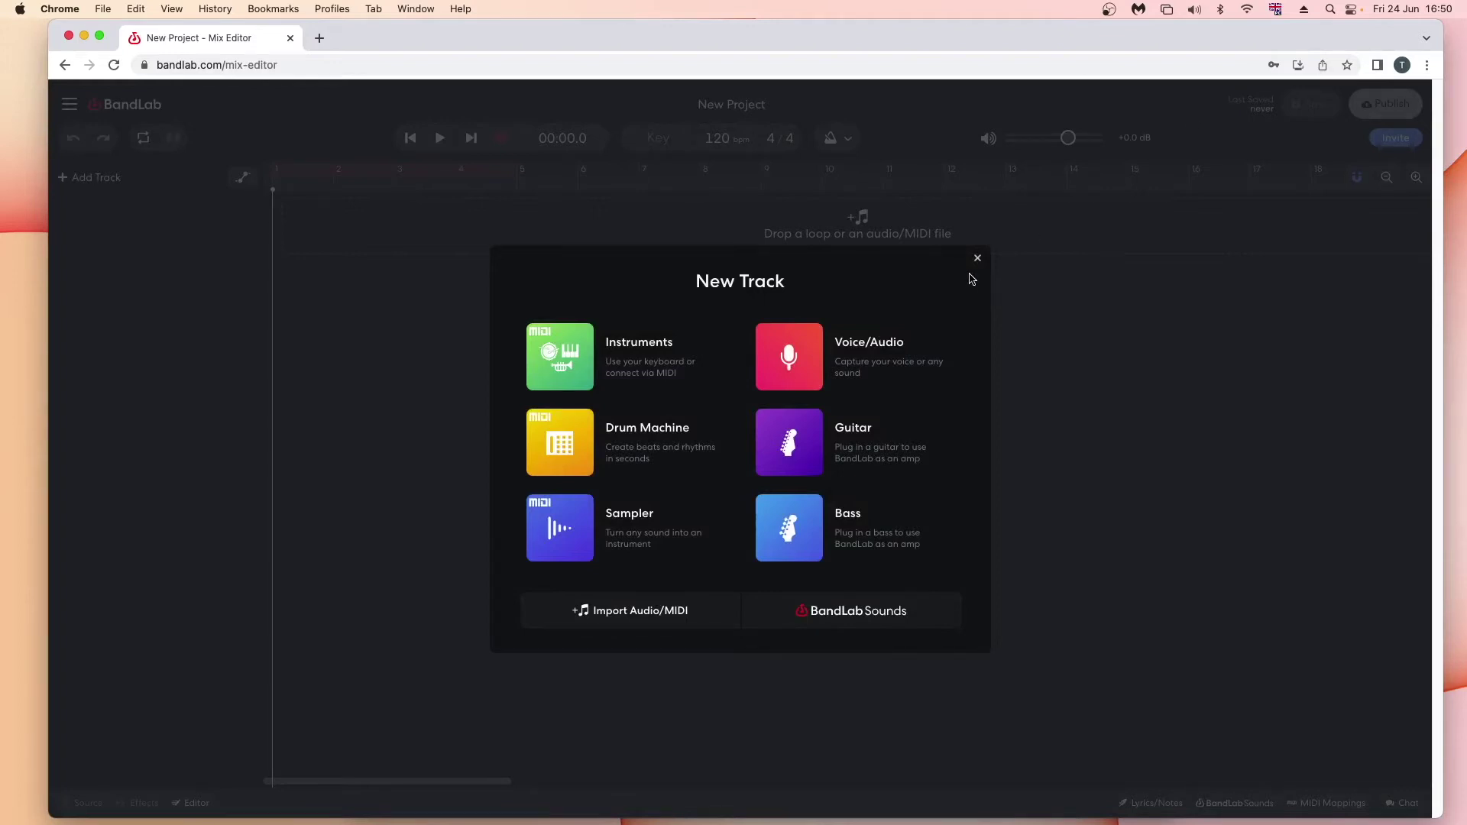
left_click(561, 524)
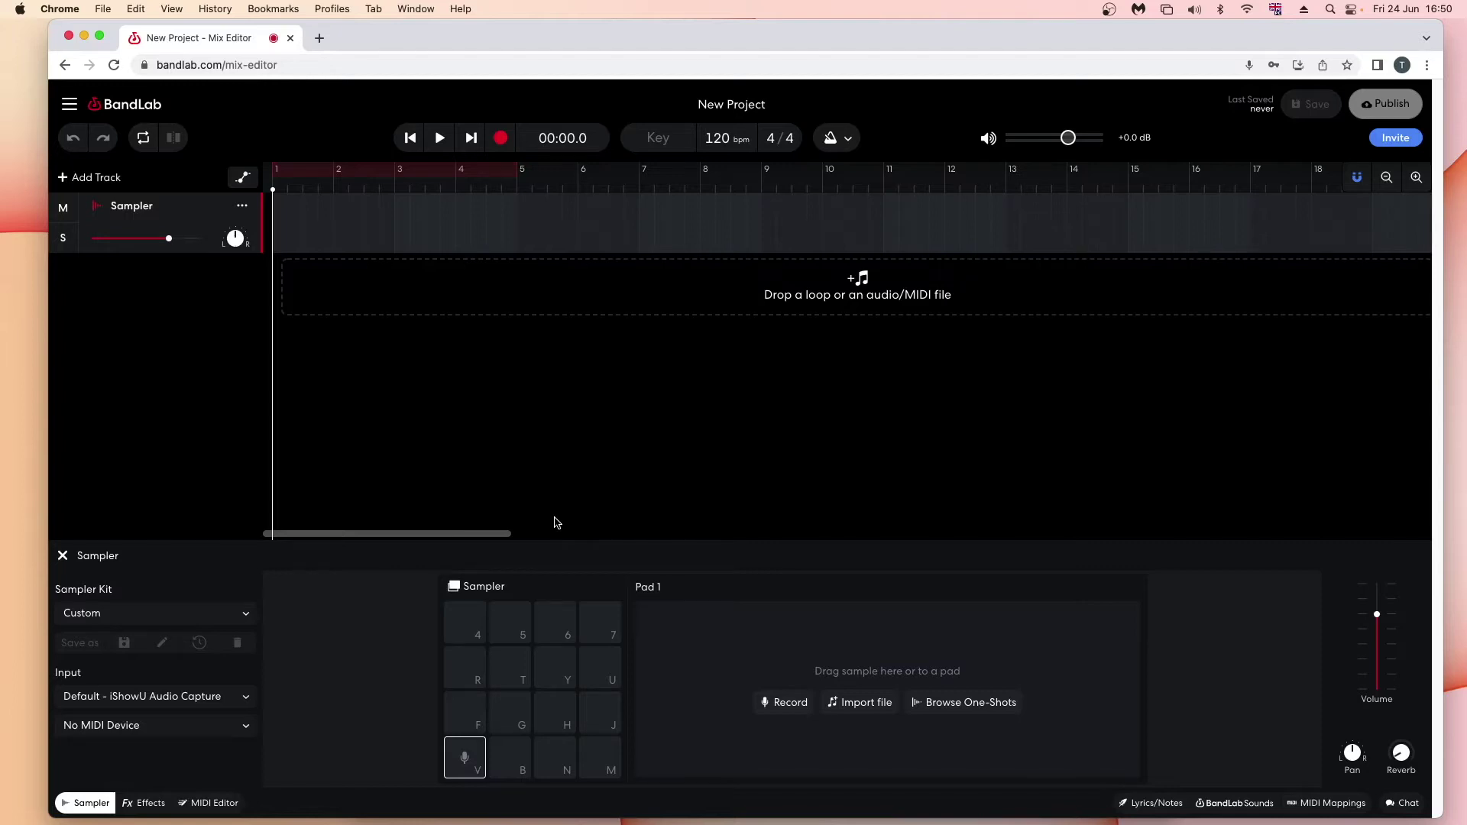
Step: Load the curated kit "I Am Snow Angel" into the sampler
left_click(247, 615)
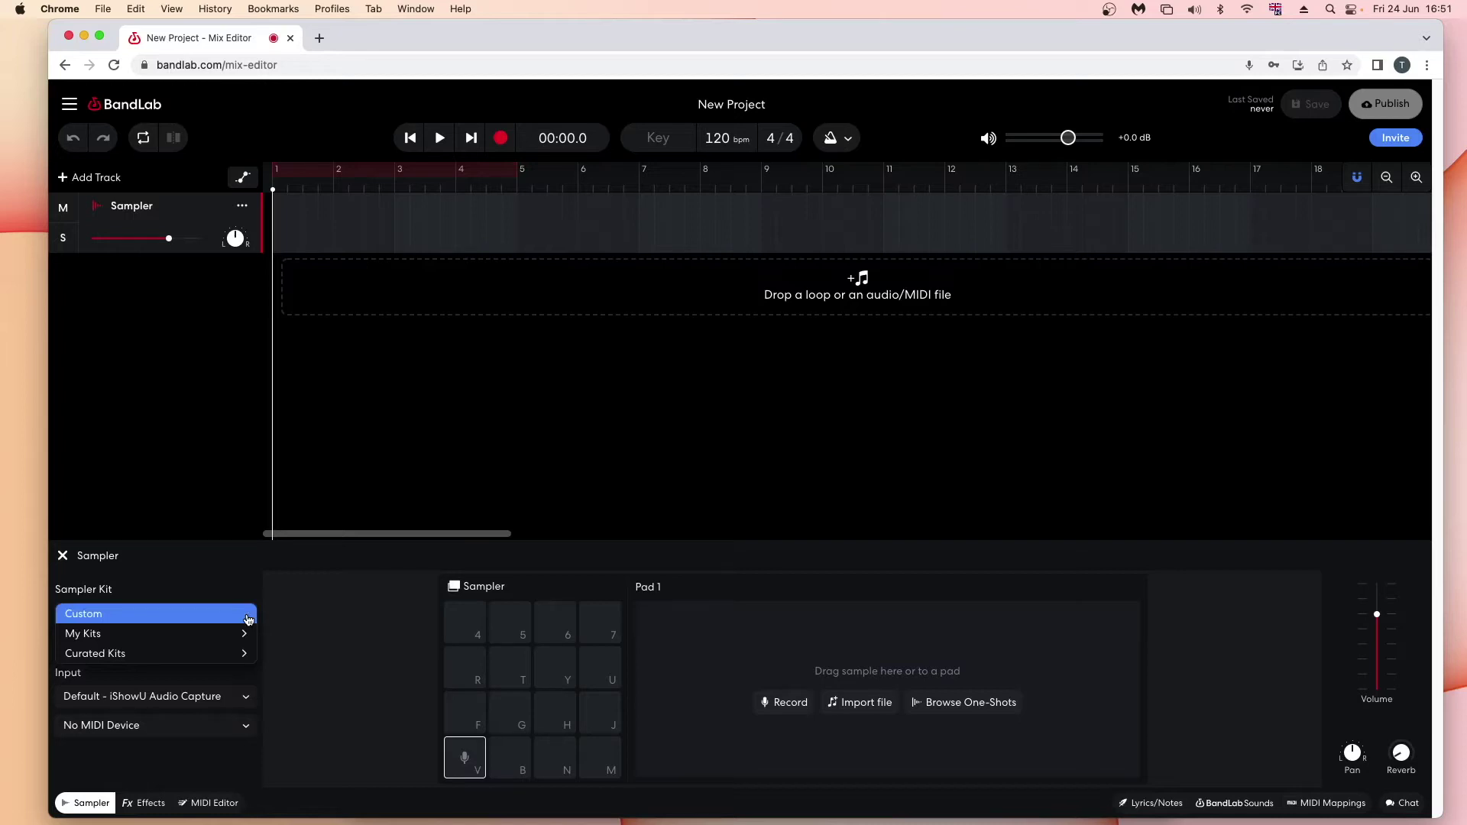
mouse_move(233, 651)
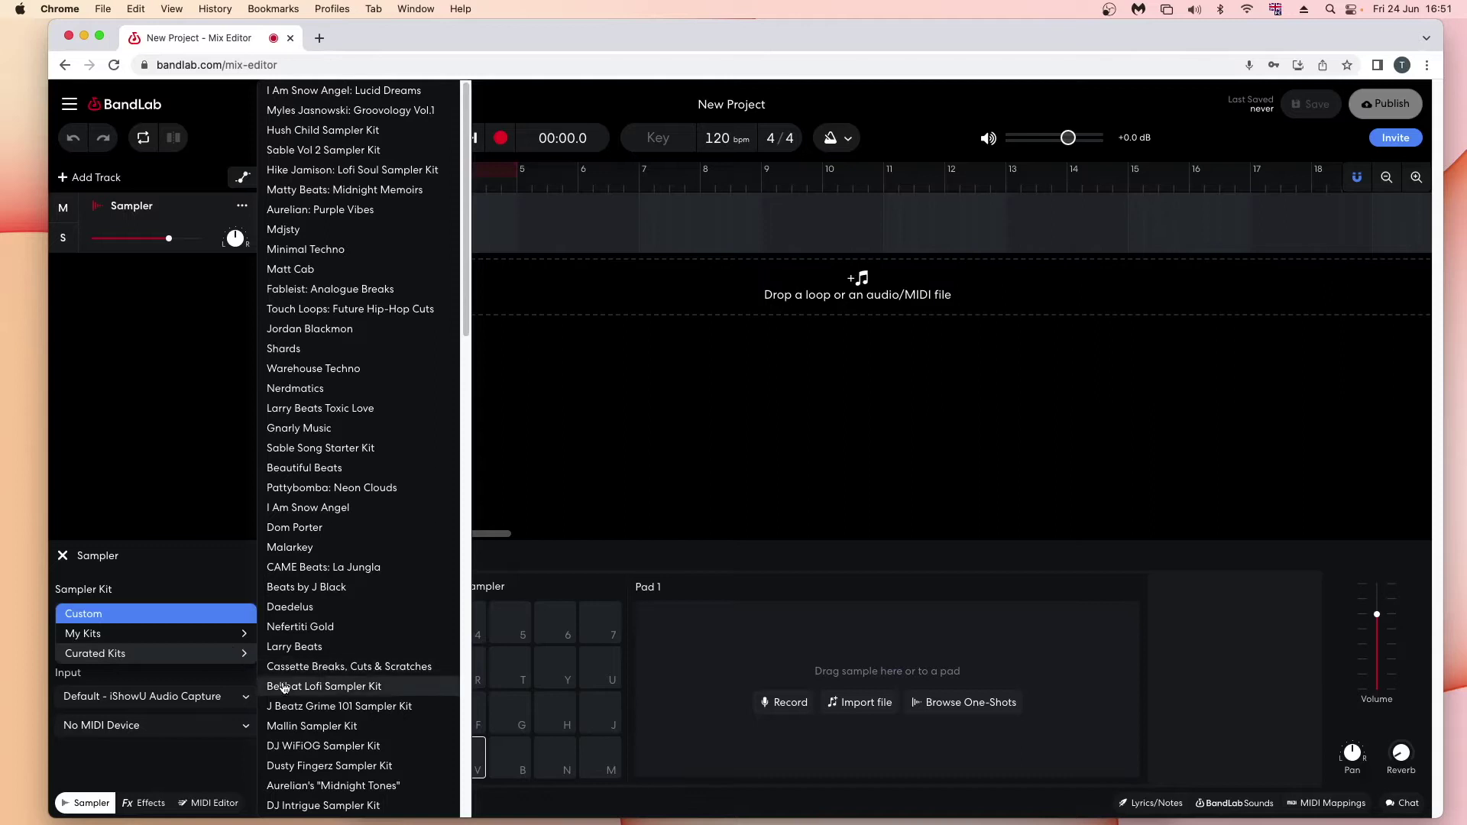
left_click(298, 508)
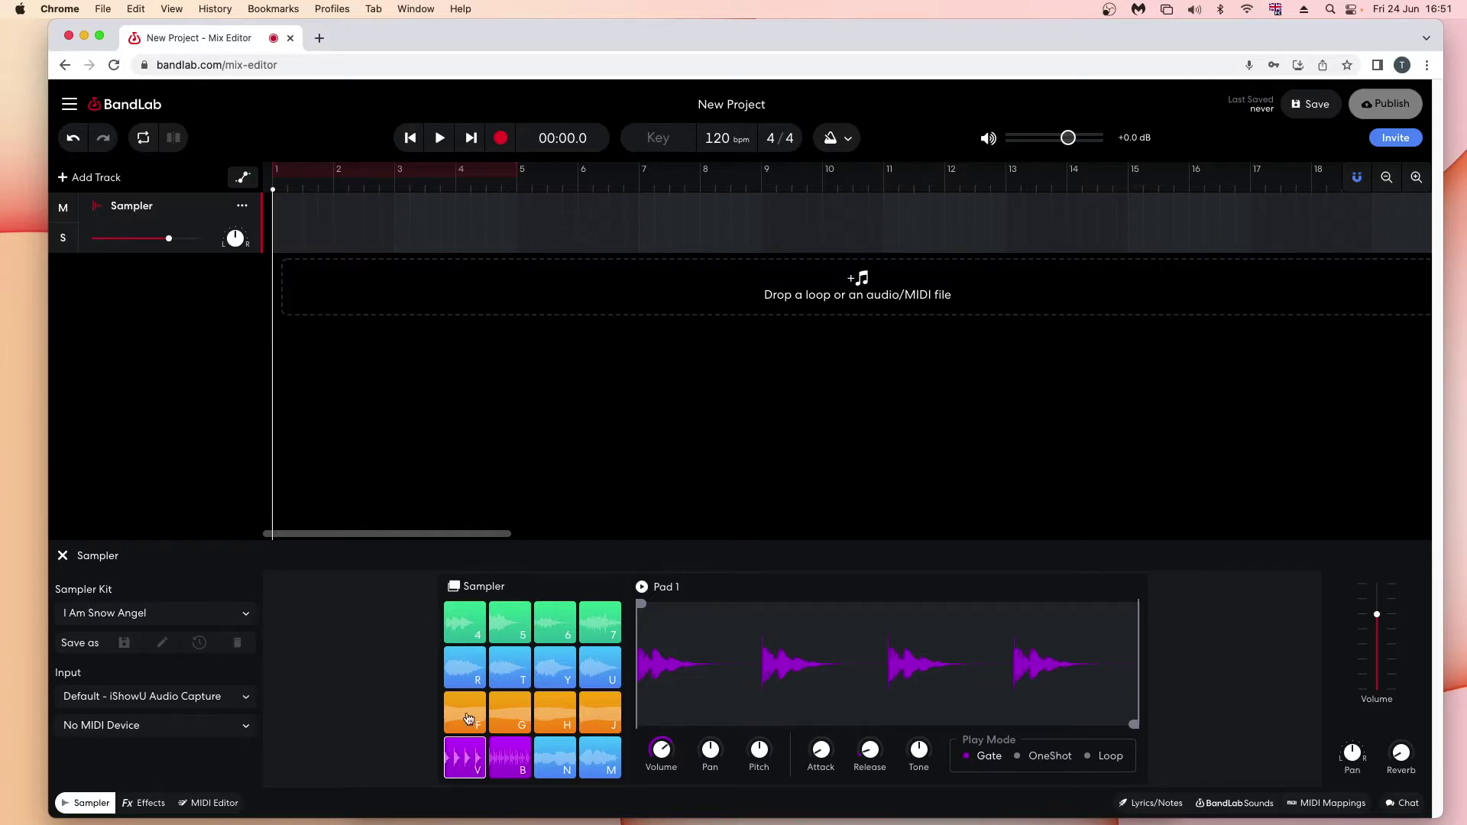
Step: Audition several pads of the loaded kit, including pads 1, 5, 10 and 11, and stop playback
left_click(467, 751)
left_click(467, 752)
left_click(465, 716)
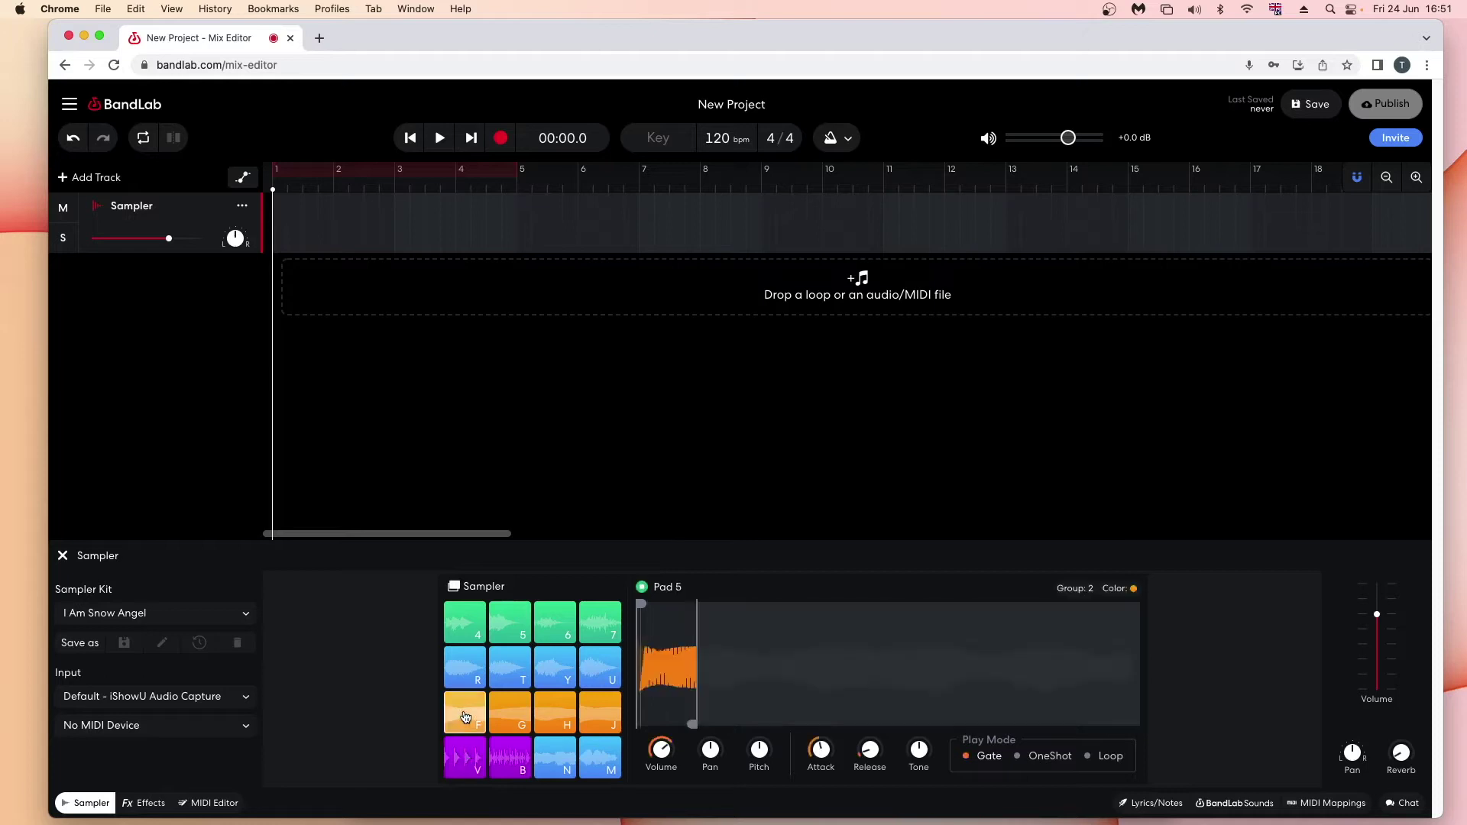
left_click(511, 667)
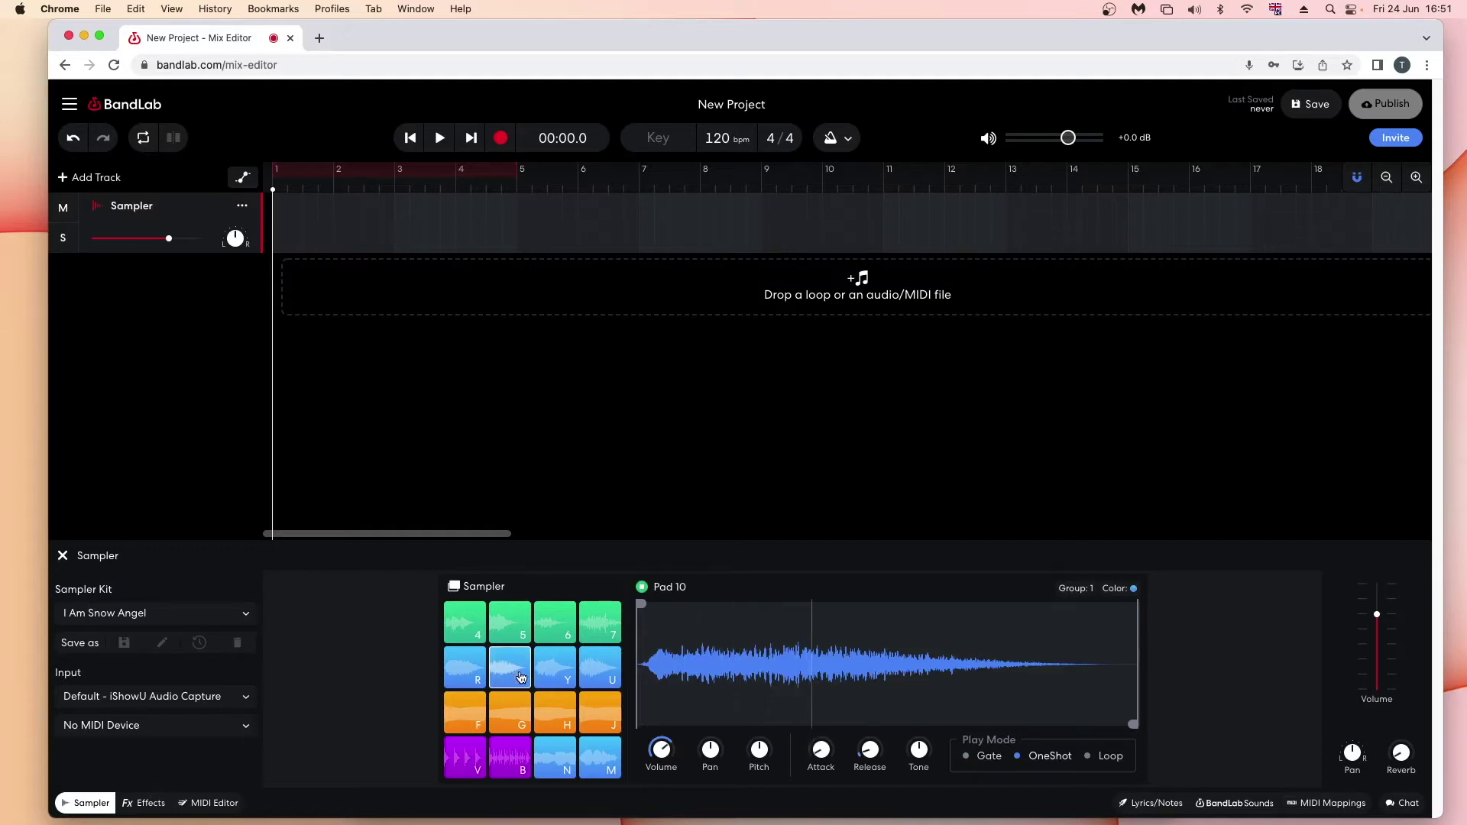
left_click(555, 676)
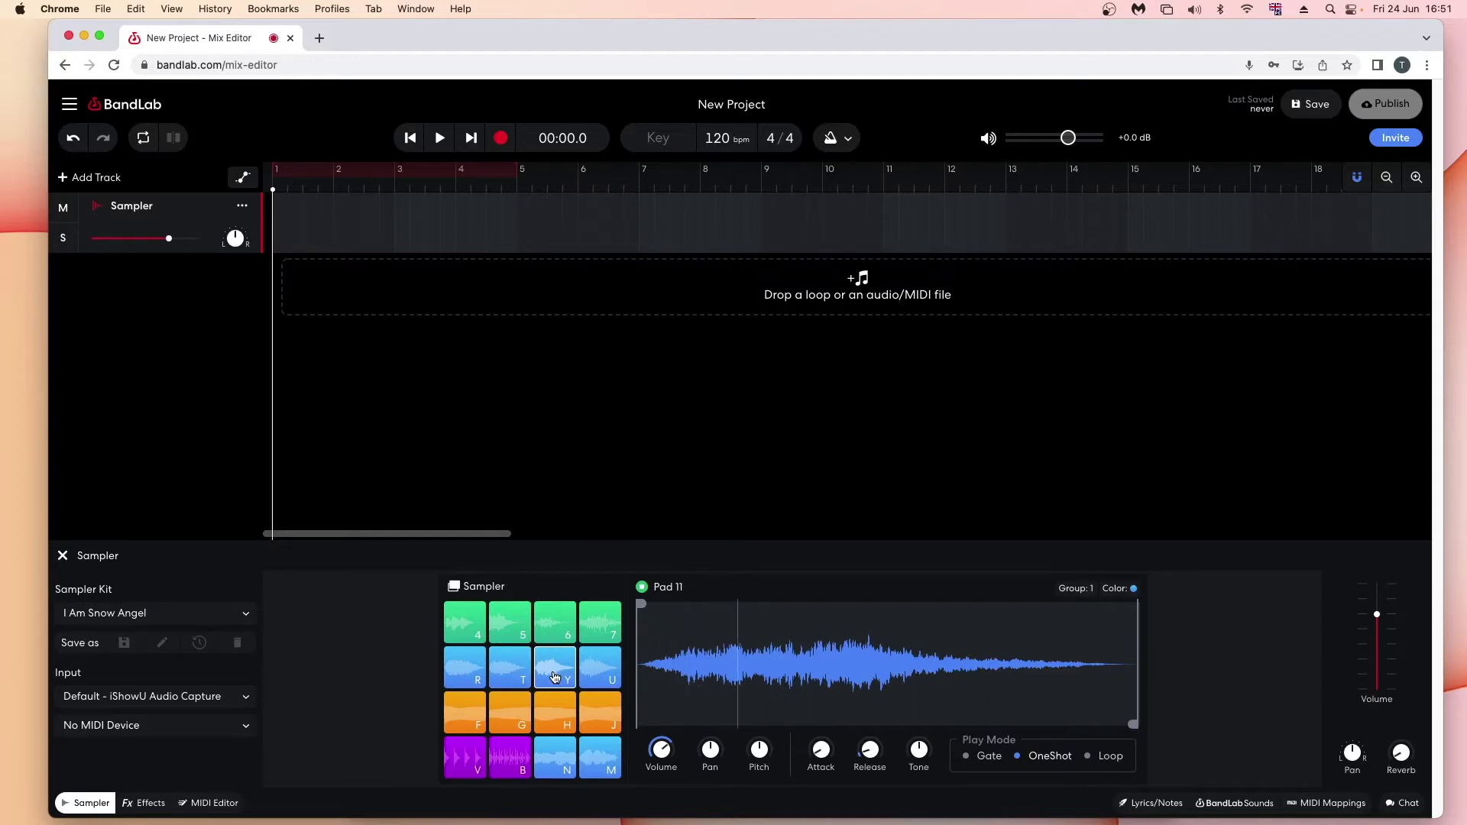
left_click(642, 588)
Step: Delete the current Sampler track and add a fresh, empty Sampler track
left_click(243, 207)
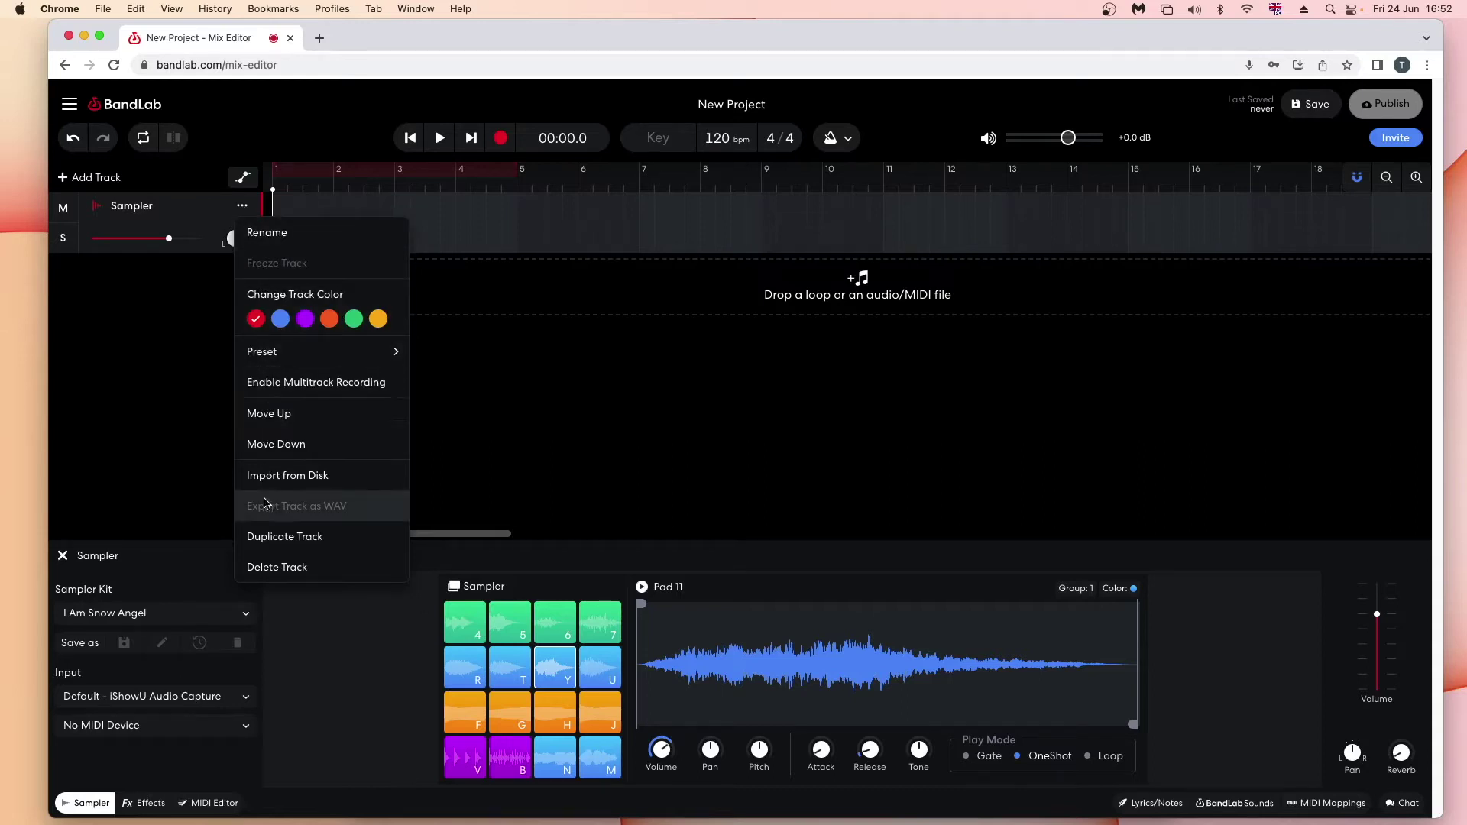
left_click(269, 567)
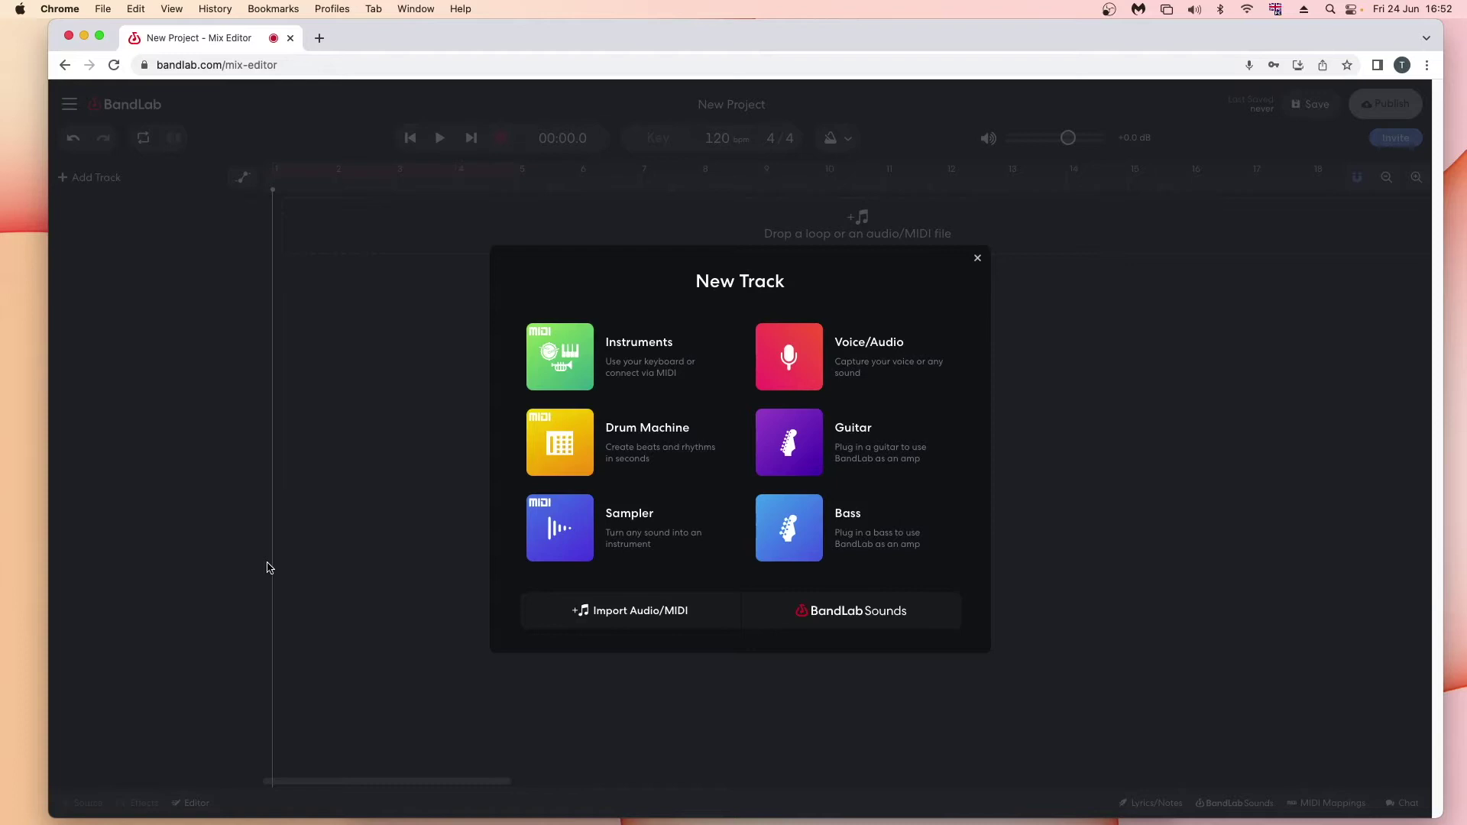
left_click(548, 555)
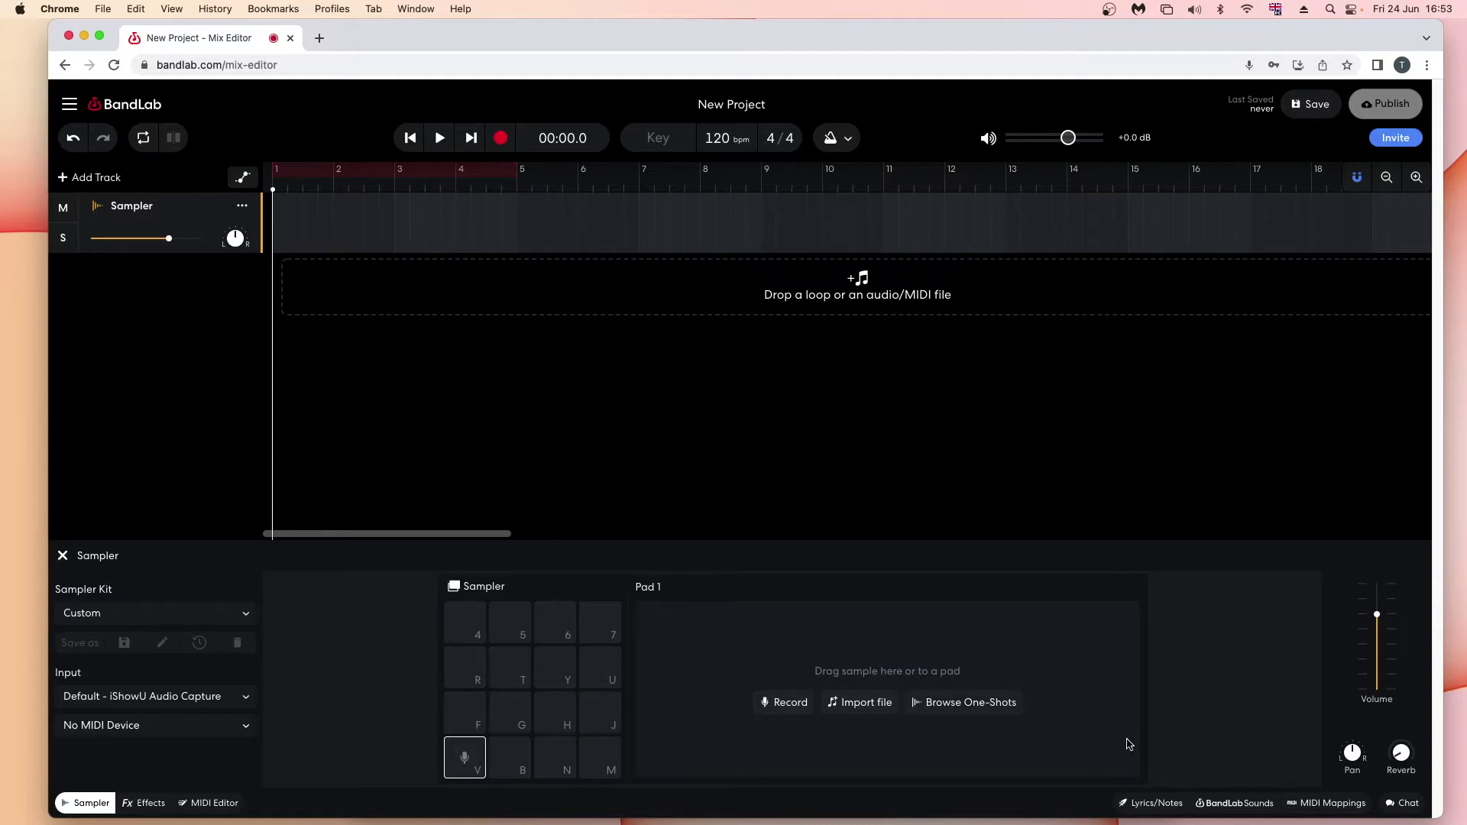
Step: Preview the BandLab Sounds loop TR_SFX_Powerpuffloop_94BPM, assign it to sampler pad 1, and audition it there
left_click(1227, 804)
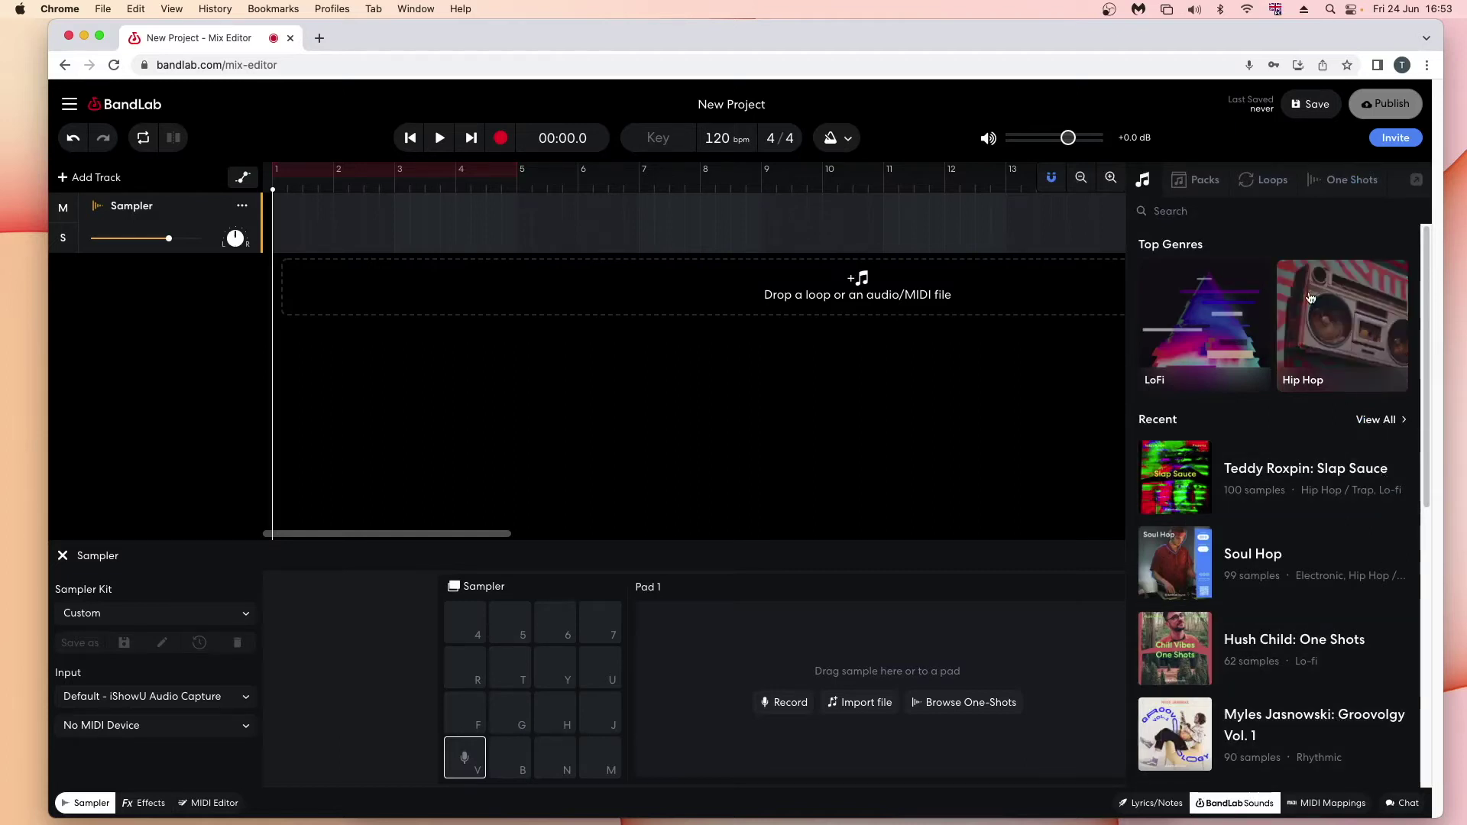
left_click(1270, 184)
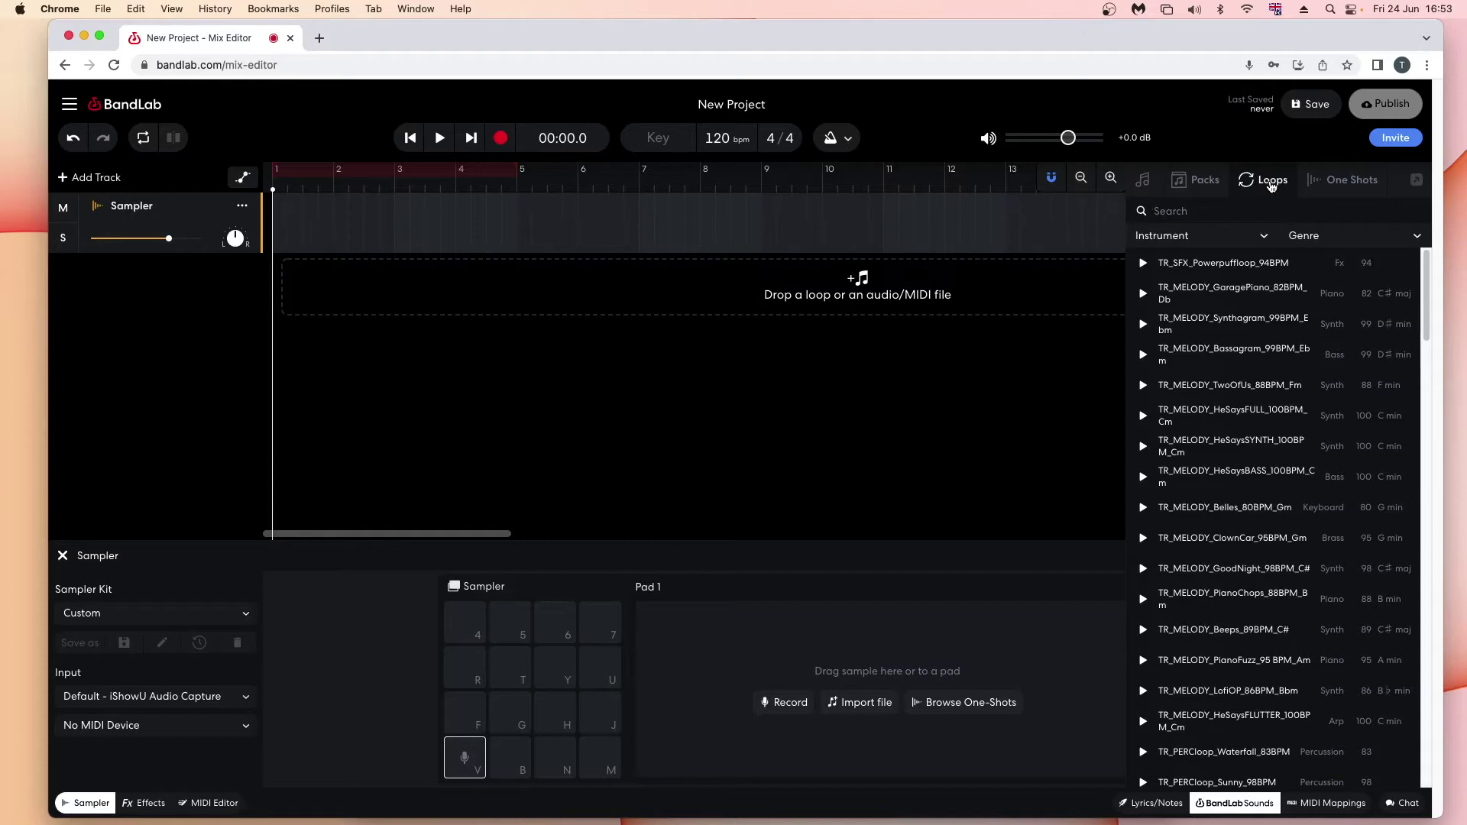
left_click(1143, 264)
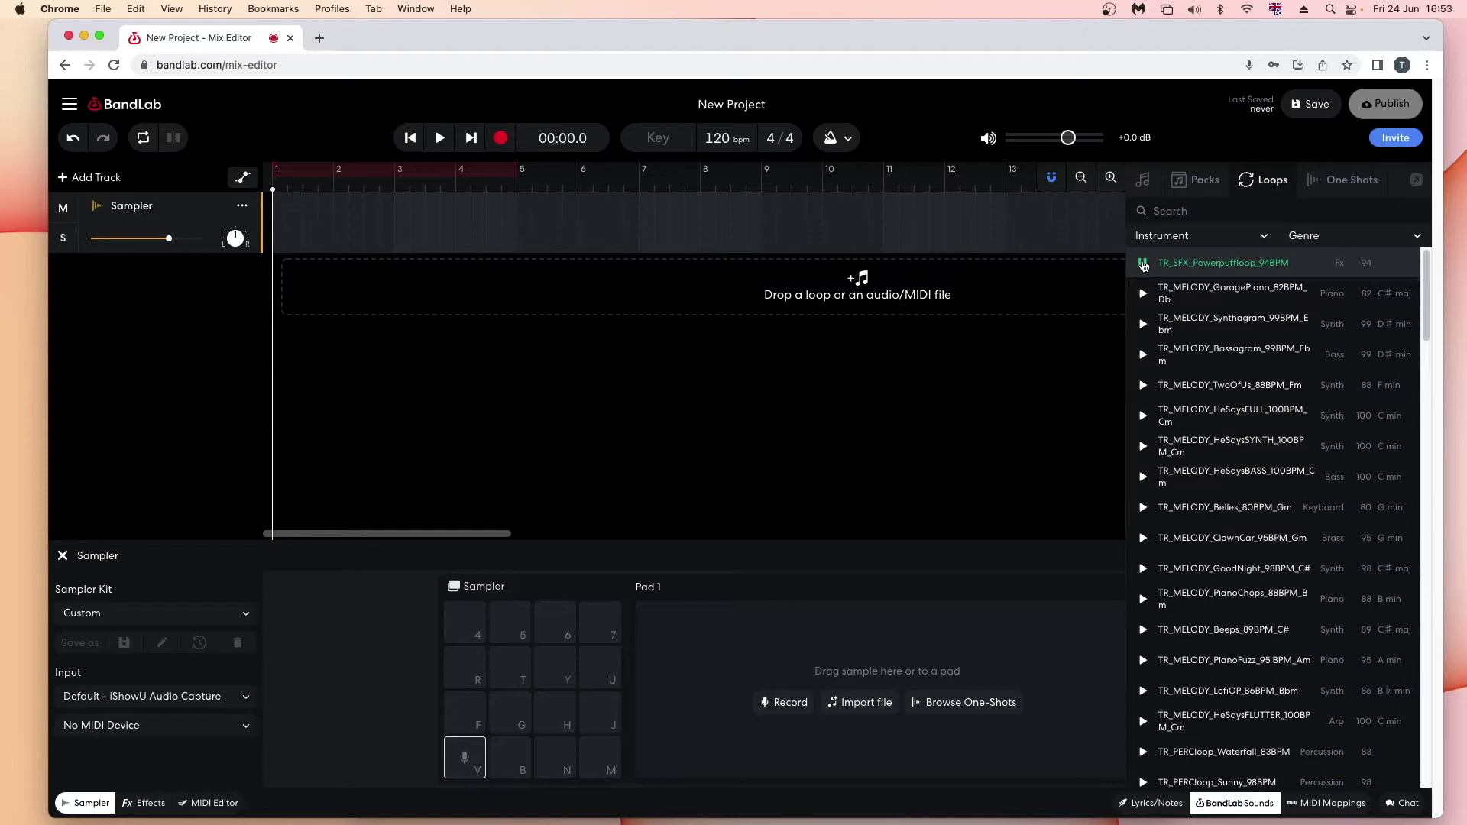
left_click(1144, 264)
left_click_drag(1167, 267, 468, 759)
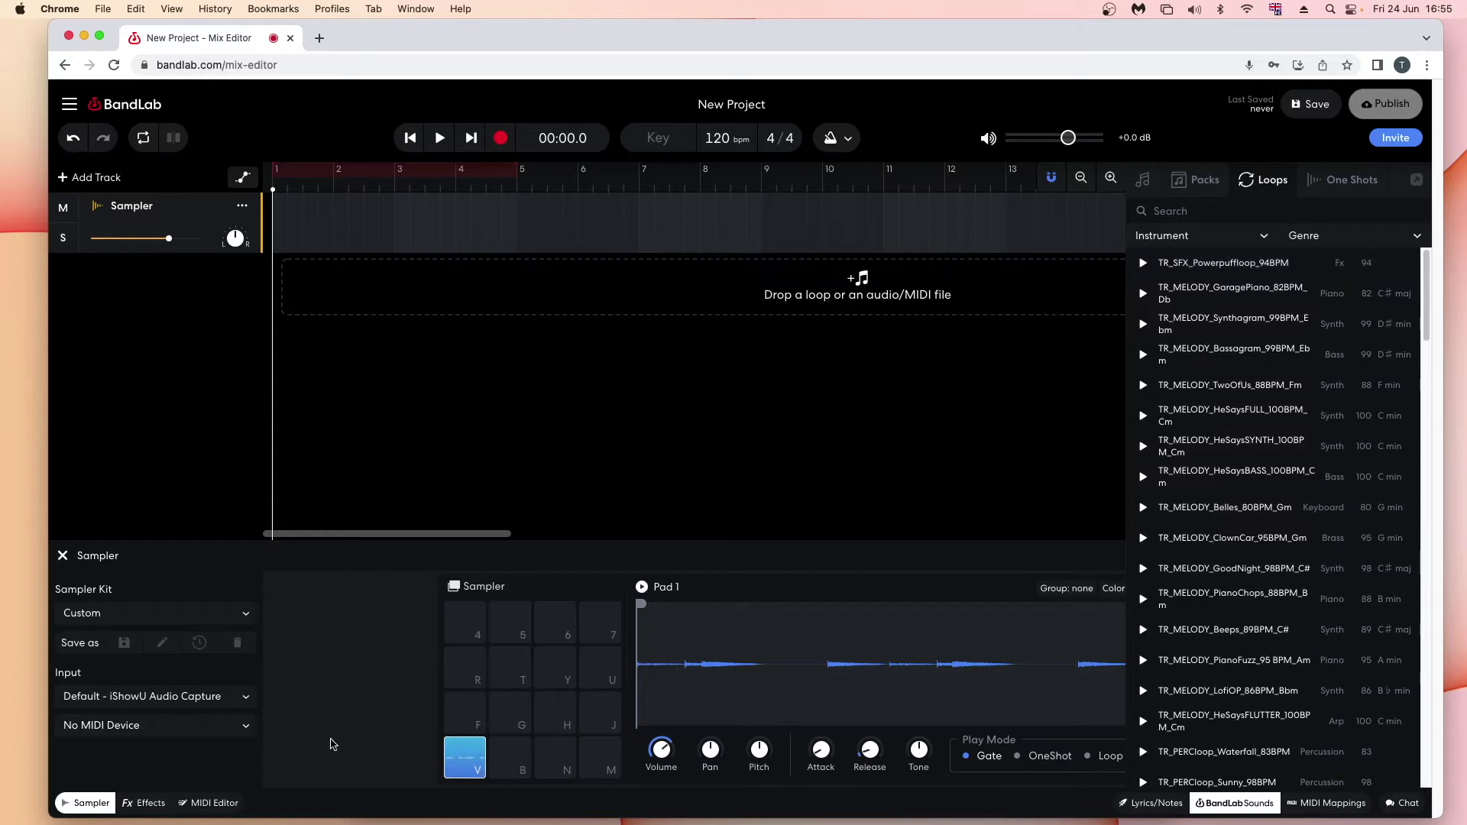
left_click(642, 588)
left_click(641, 588)
Step: Search the one-shots for "05 vi layer", assign 05 Vinyl Layer to pad 2, and close the sound library
left_click(1348, 181)
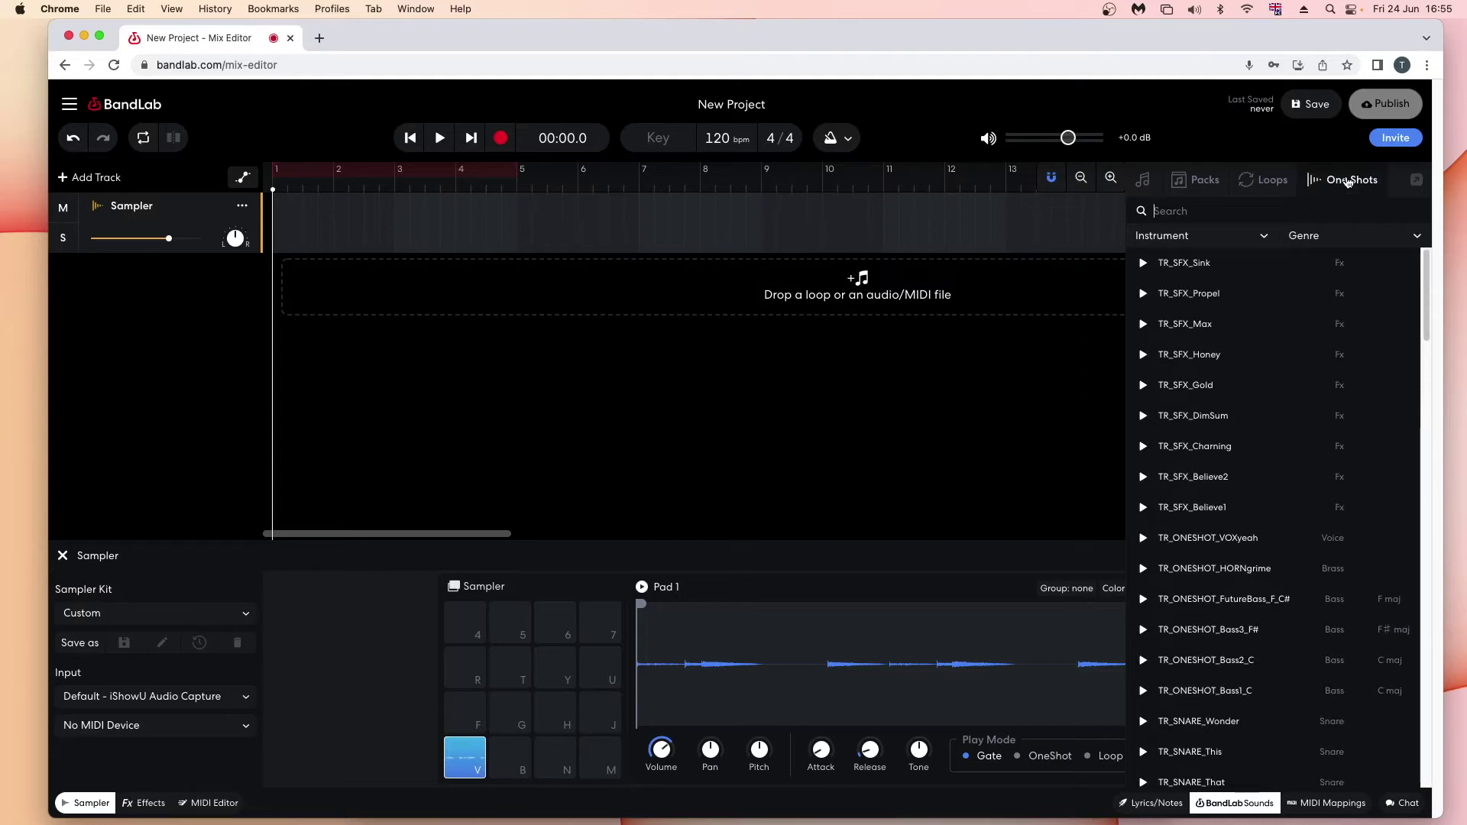
type("05 vi layer")
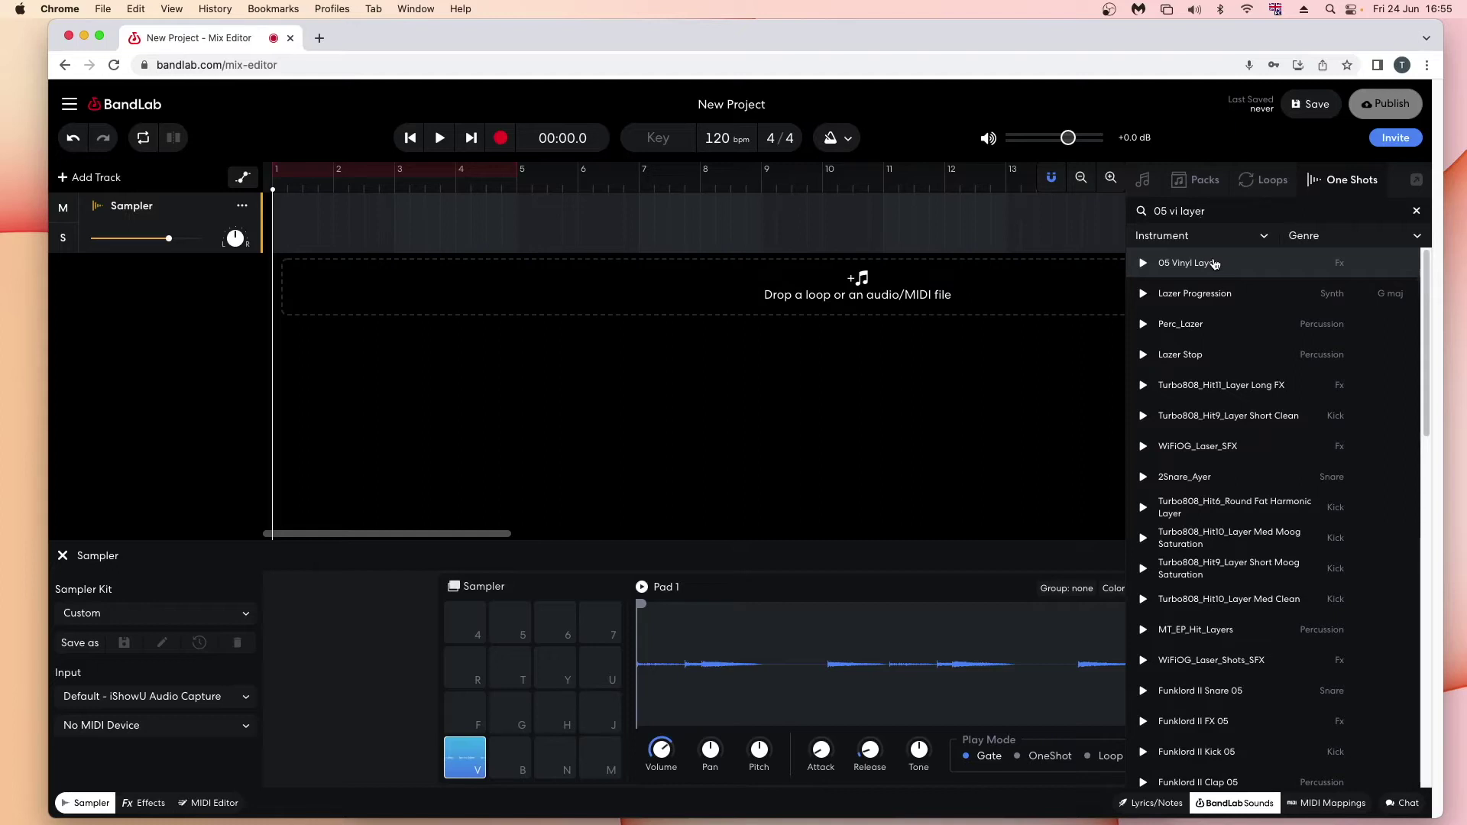
left_click_drag(1215, 264, 512, 754)
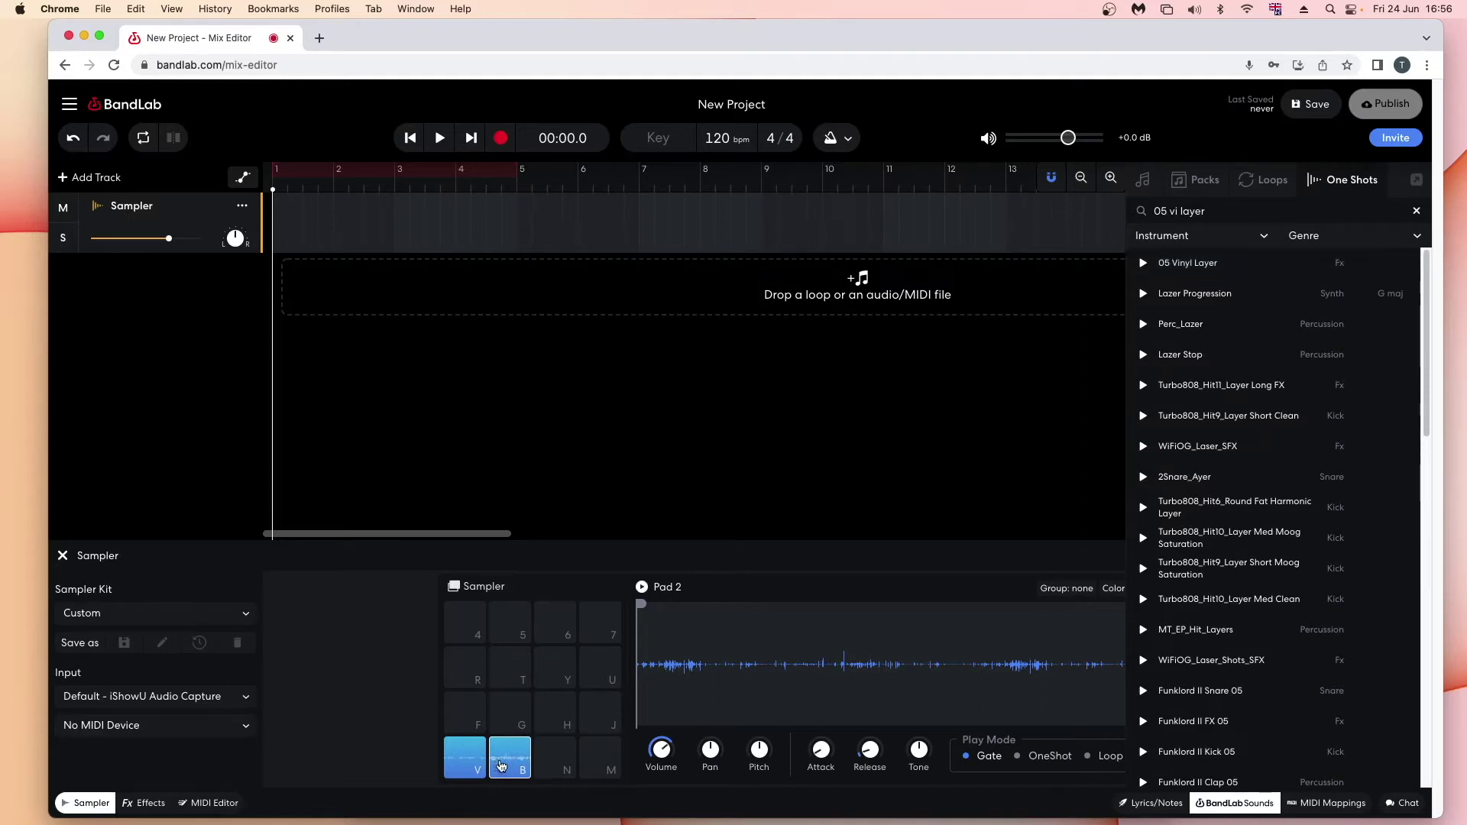
left_click(1235, 805)
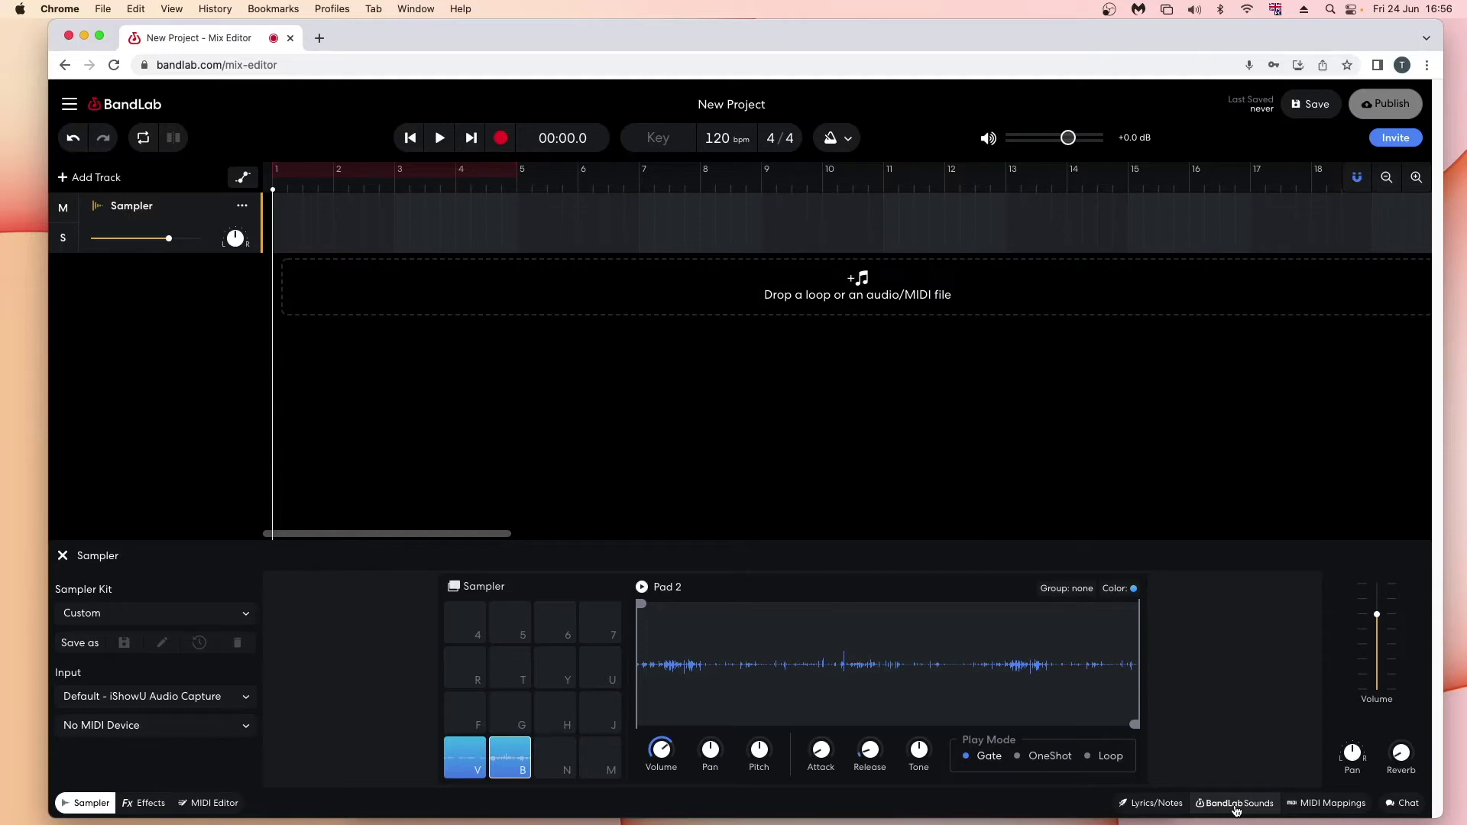
Step: Copy the sample from pad 2 and paste it onto pad 3
right_click(521, 757)
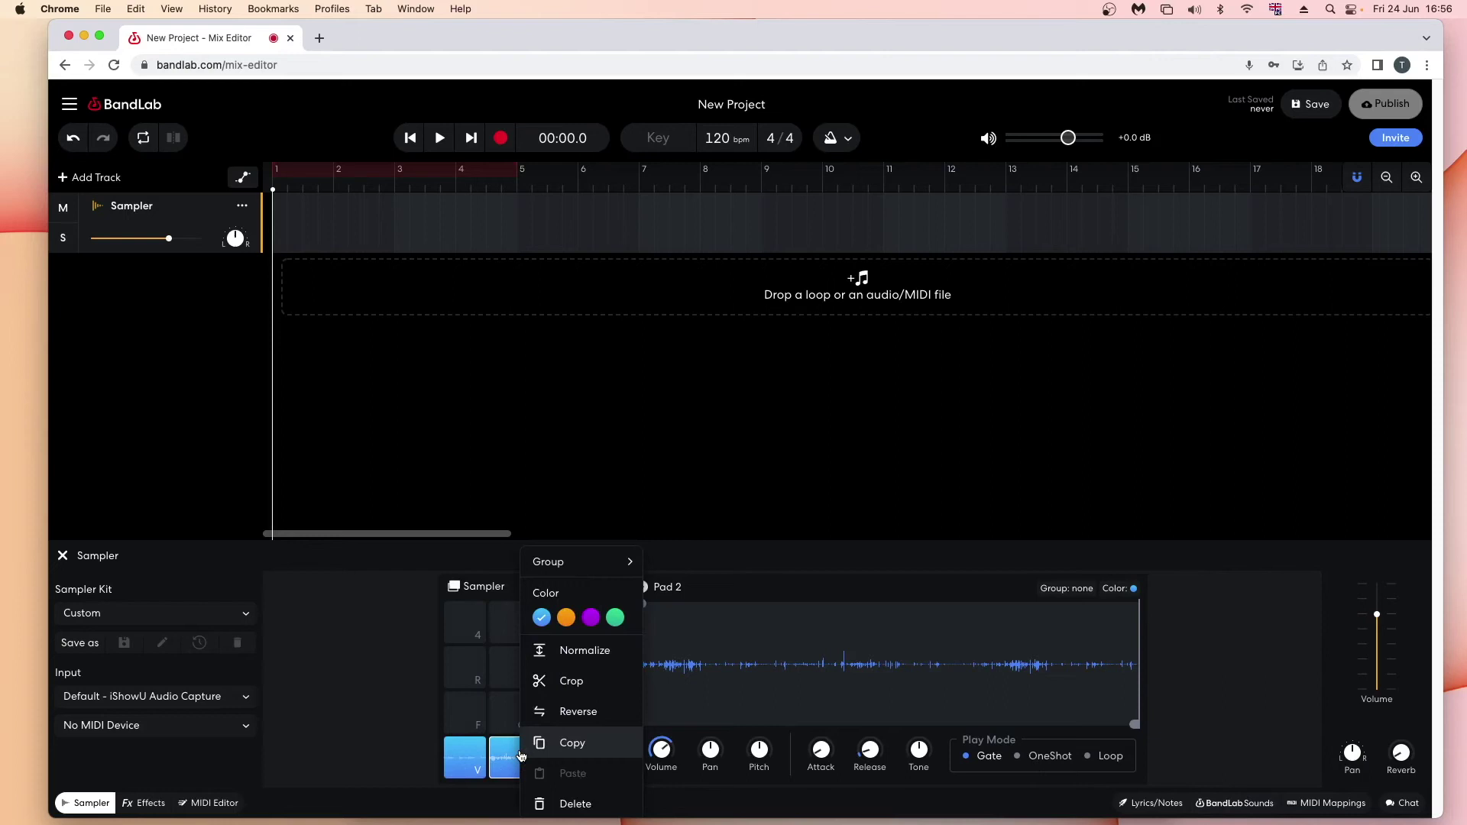
left_click(582, 747)
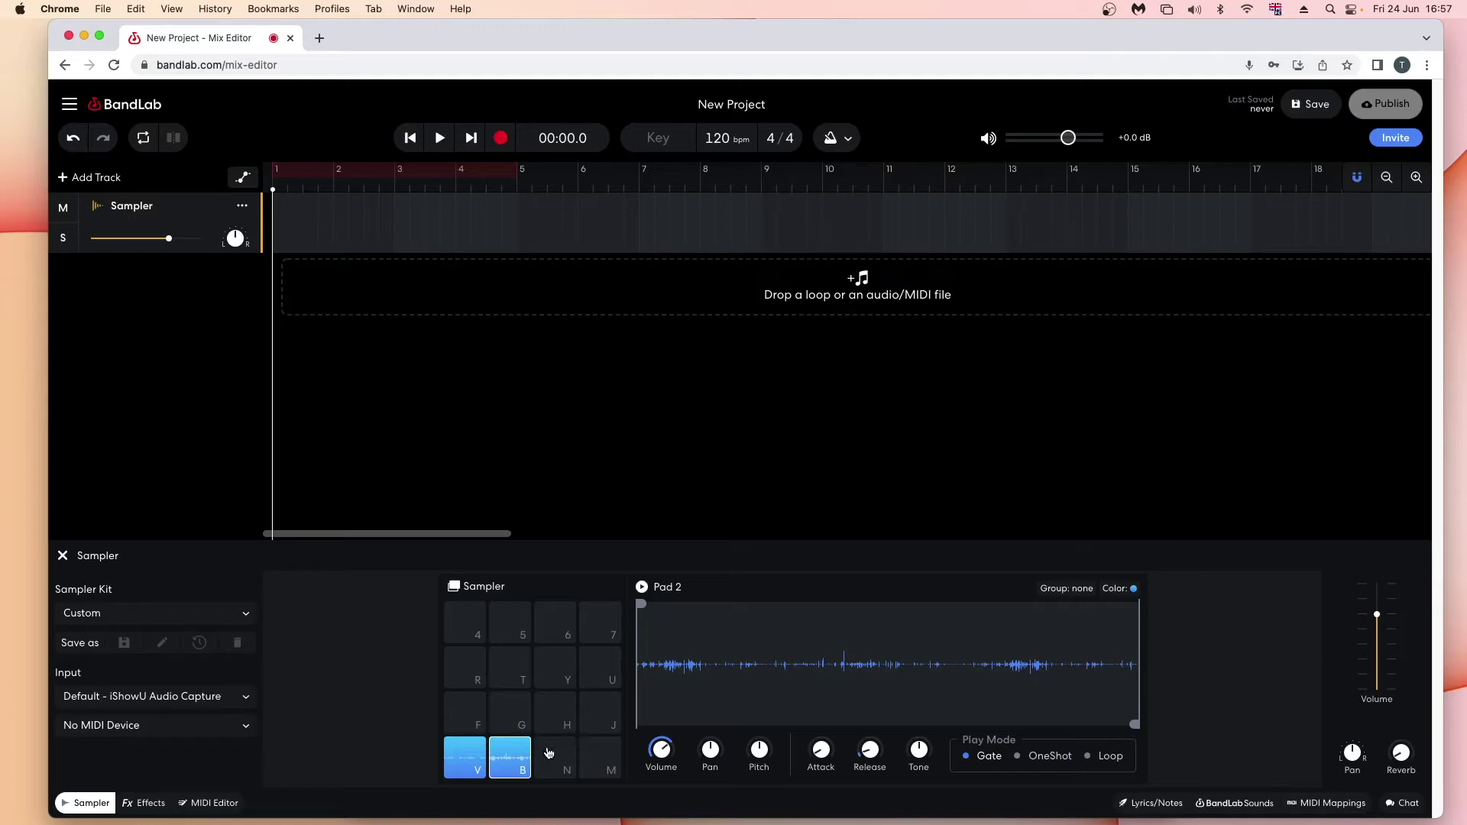
right_click(547, 753)
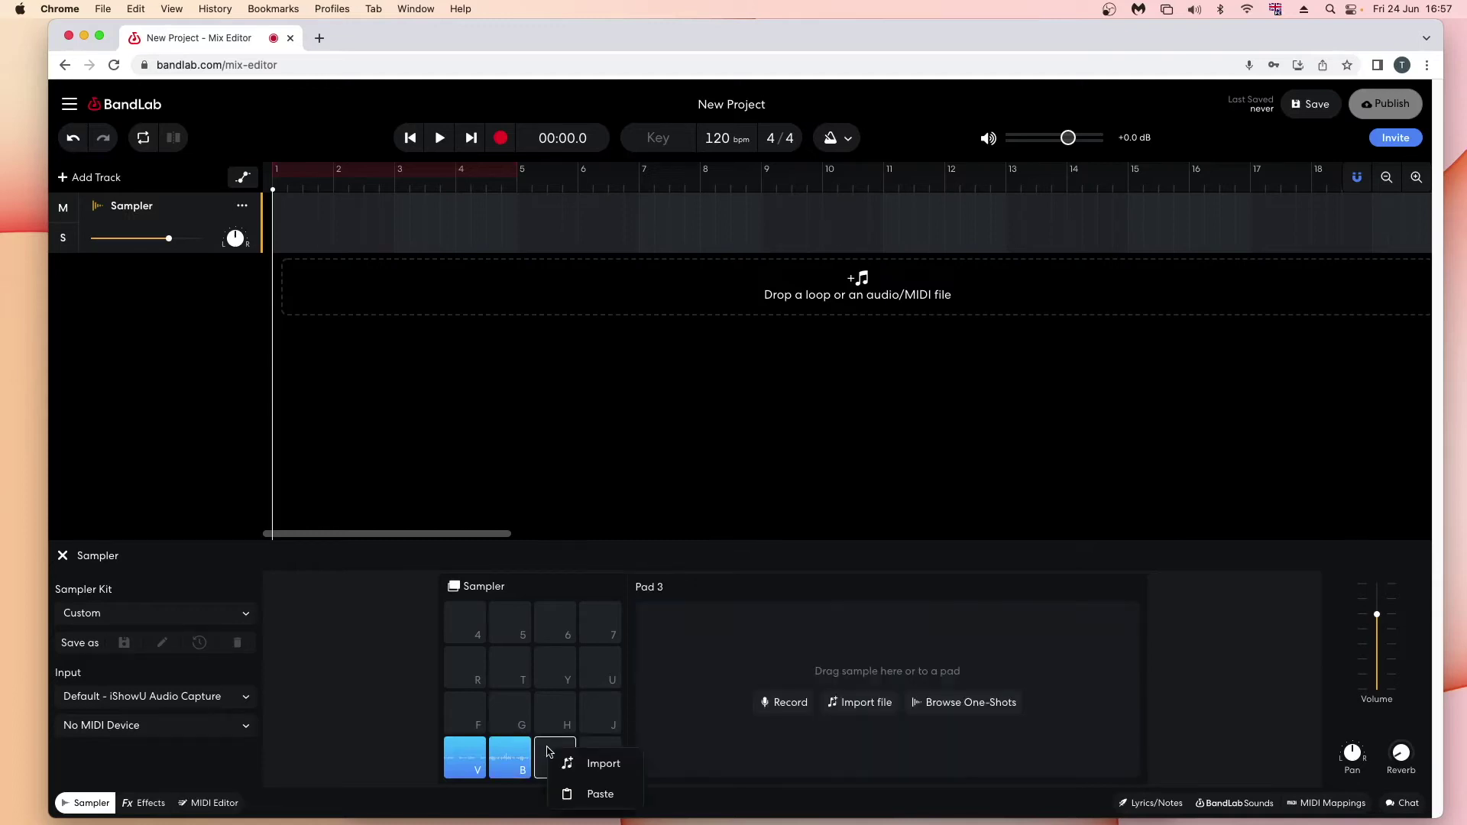
left_click(586, 792)
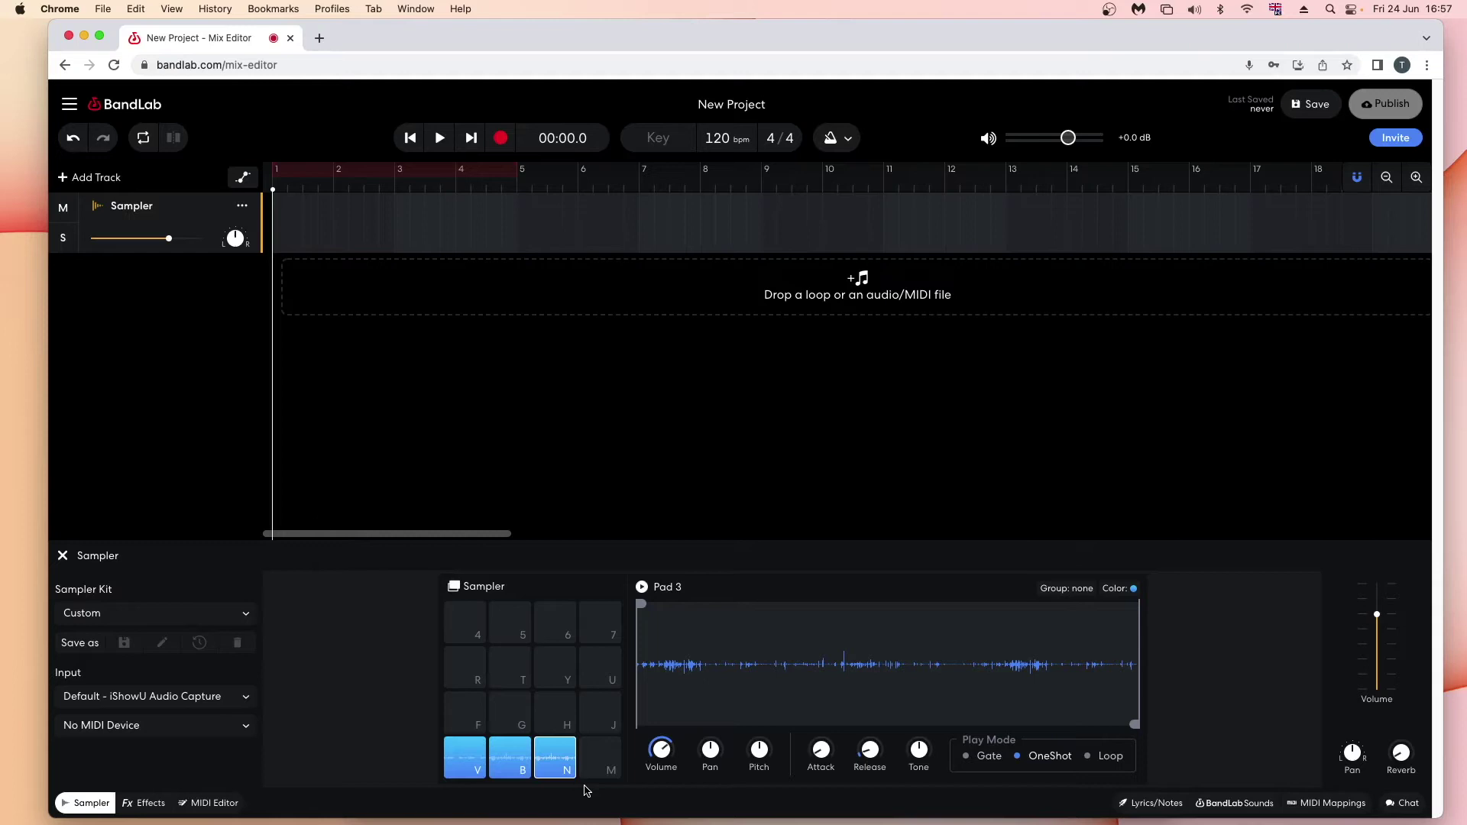
Step: Trim the end of pad 2's sample so only its short opening section remains, and audition it in OneShot mode
left_click(518, 774)
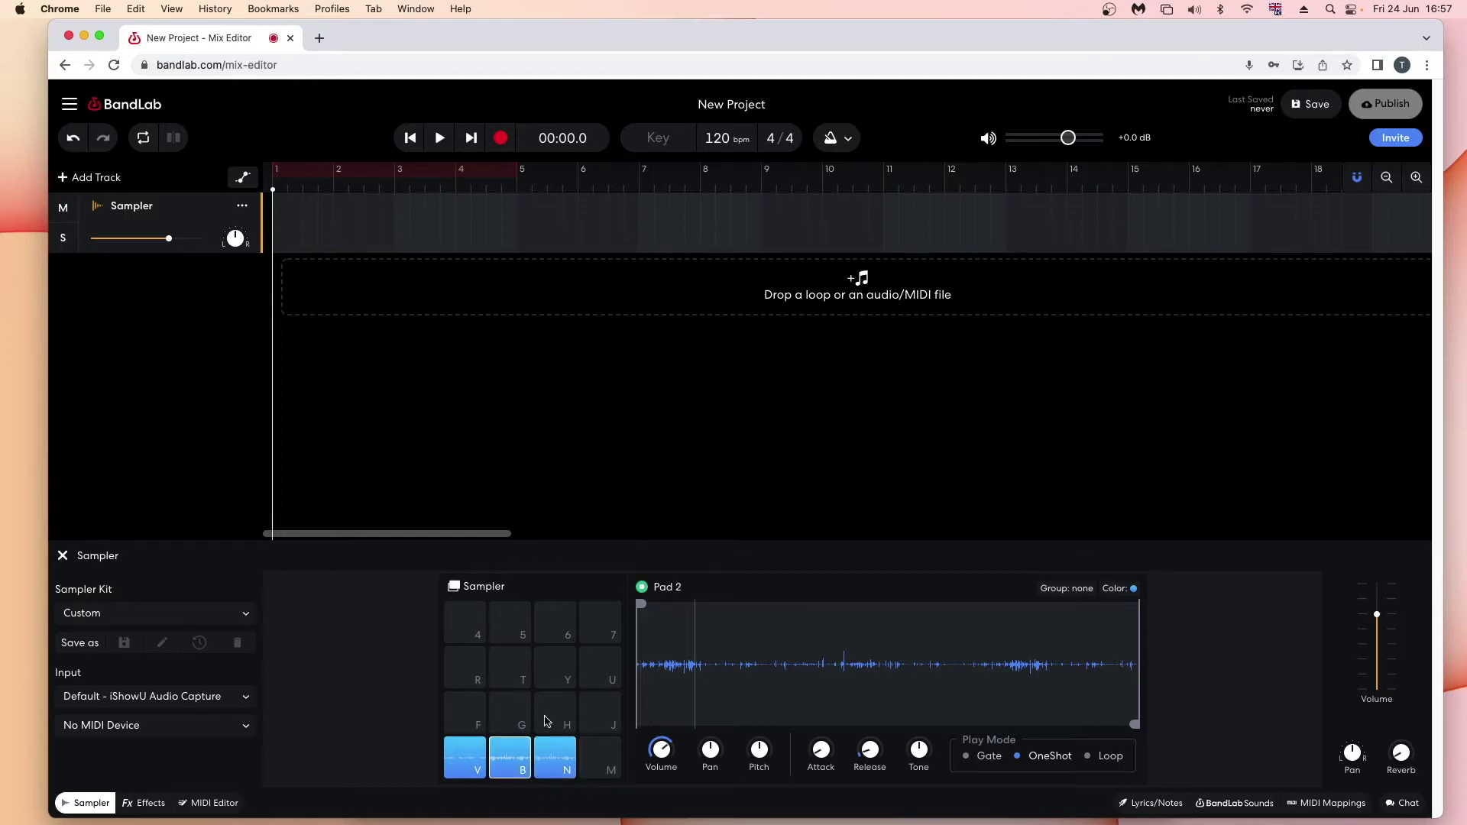
left_click(642, 588)
left_click_drag(1140, 714, 711, 714)
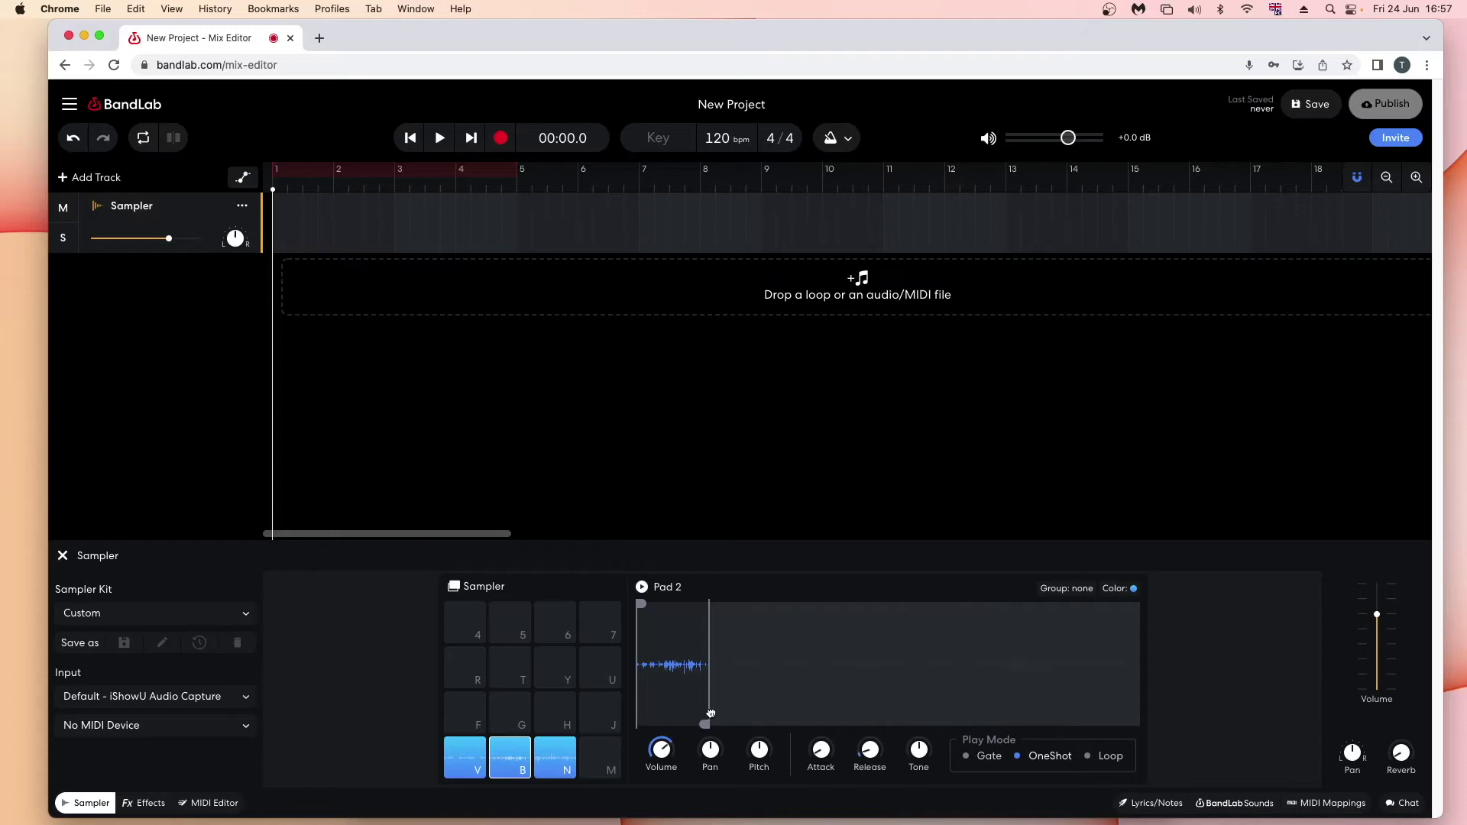
left_click(641, 588)
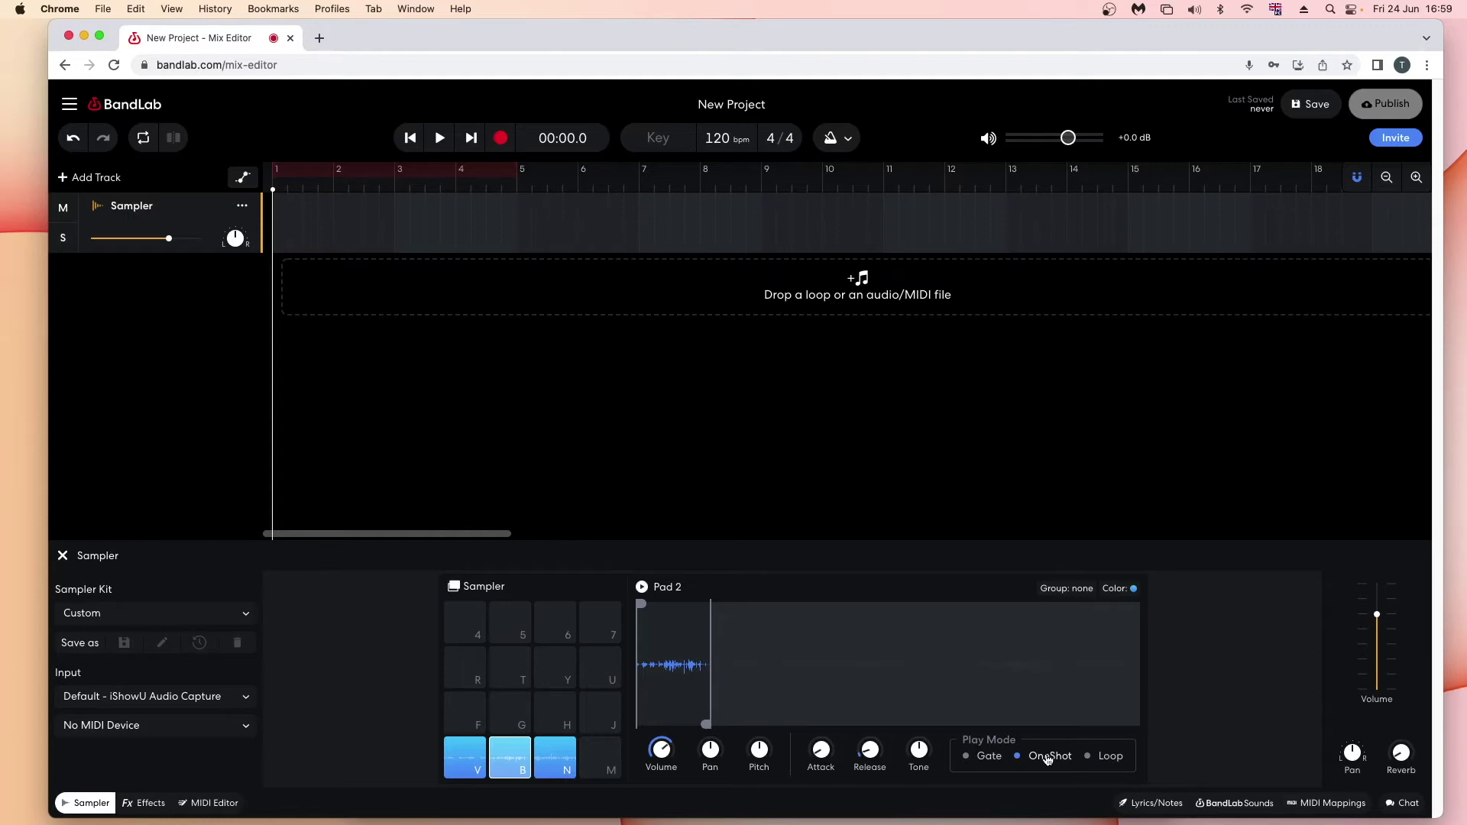
left_click(519, 766)
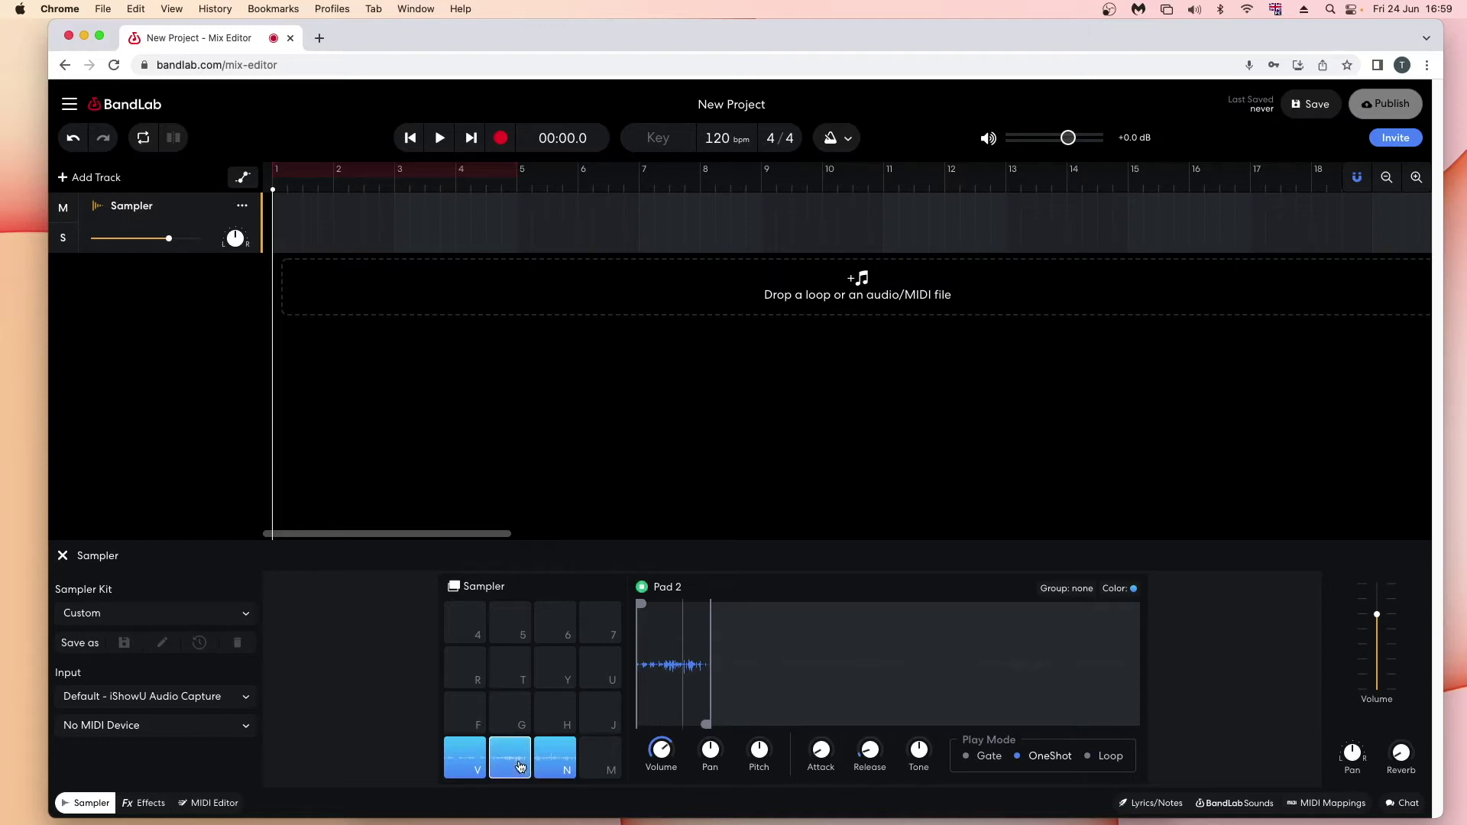
left_click(642, 588)
Step: Try pad 2's trimmed sample in Gate play mode
key("b")
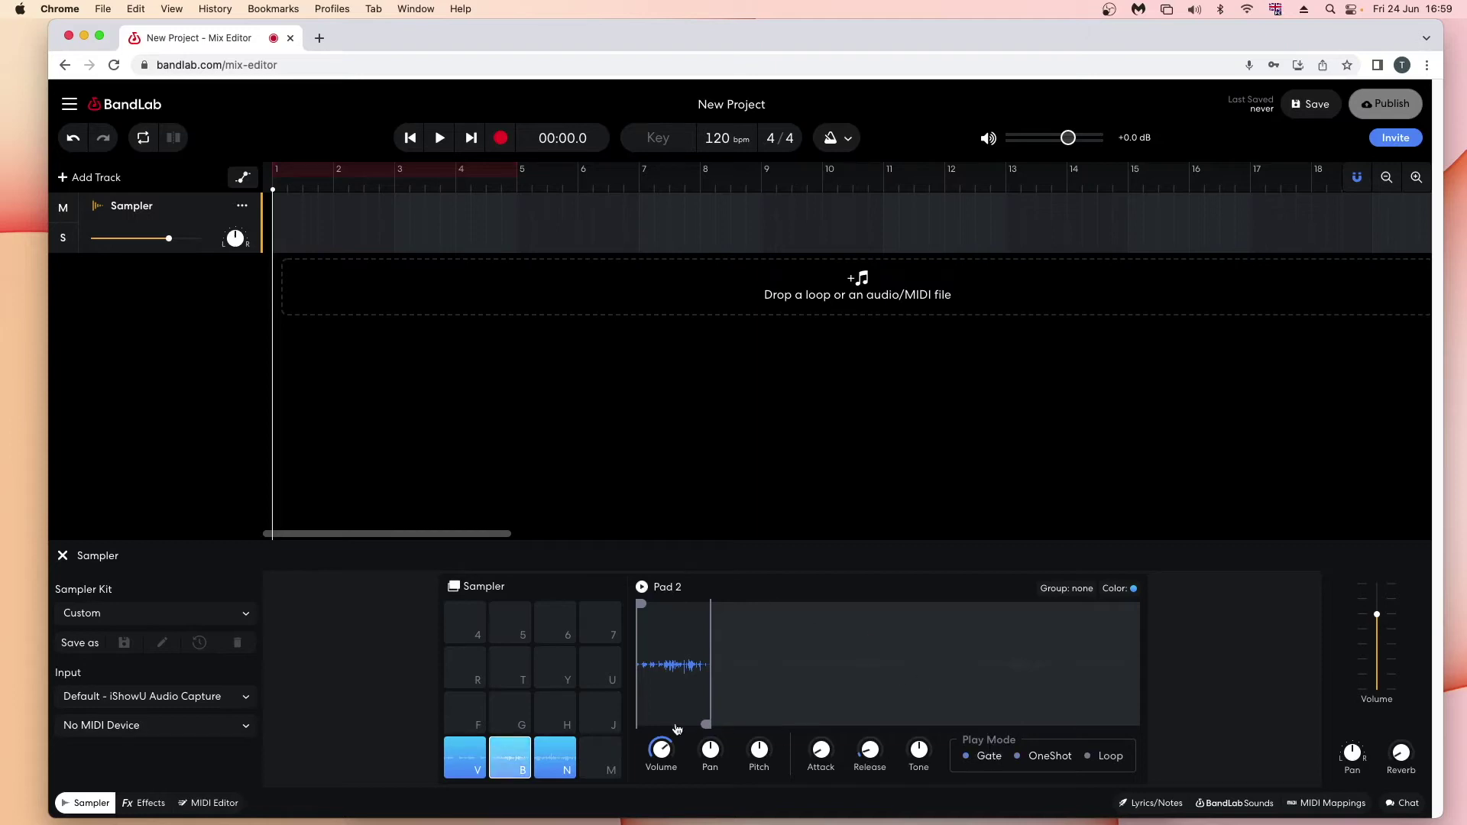
left_click(518, 754)
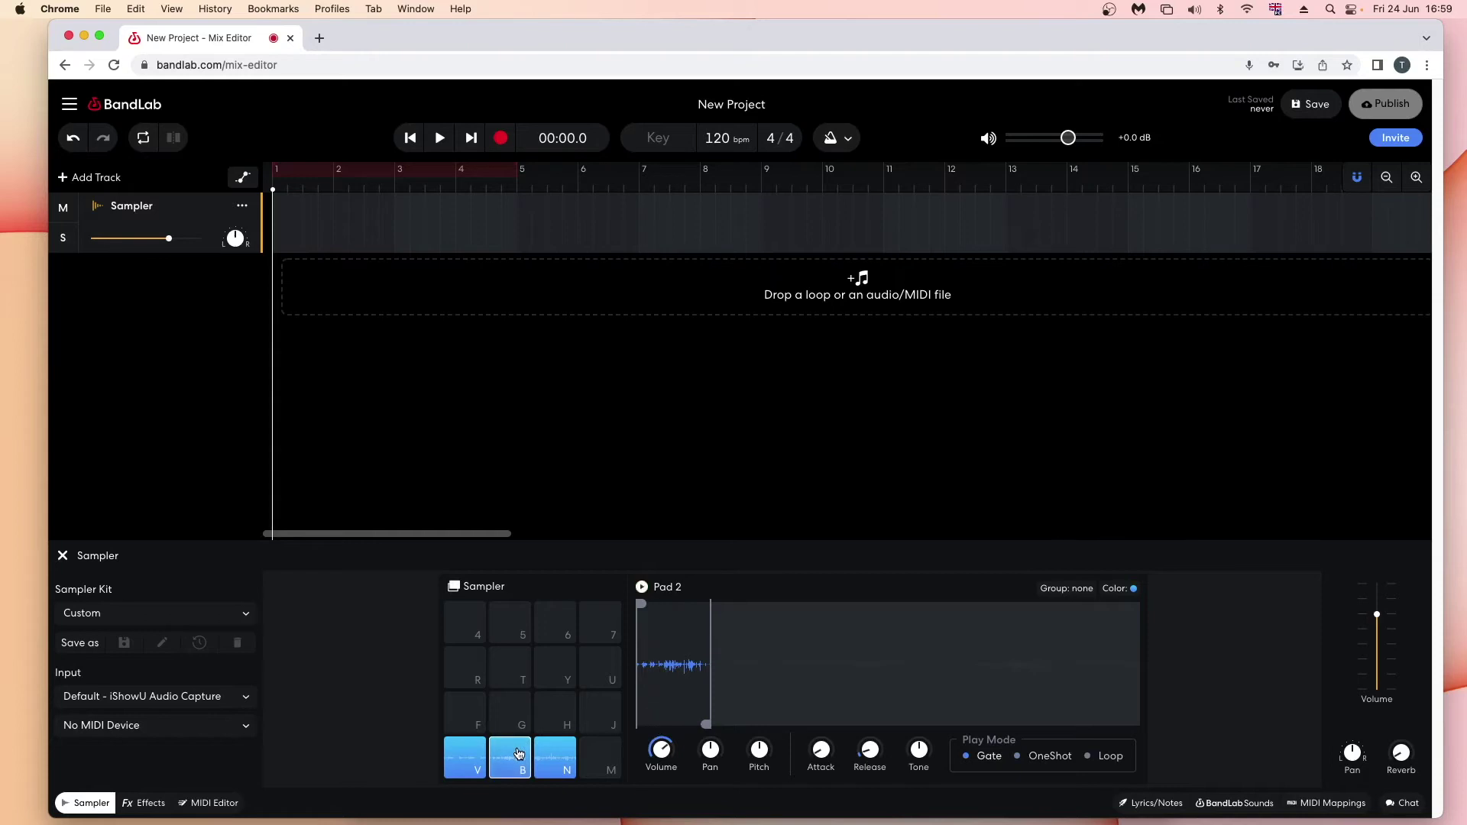
left_click(519, 754)
left_click(641, 588)
Step: Use Loop play mode for pad 2 and test starting and stopping the looped sample
left_click(505, 760)
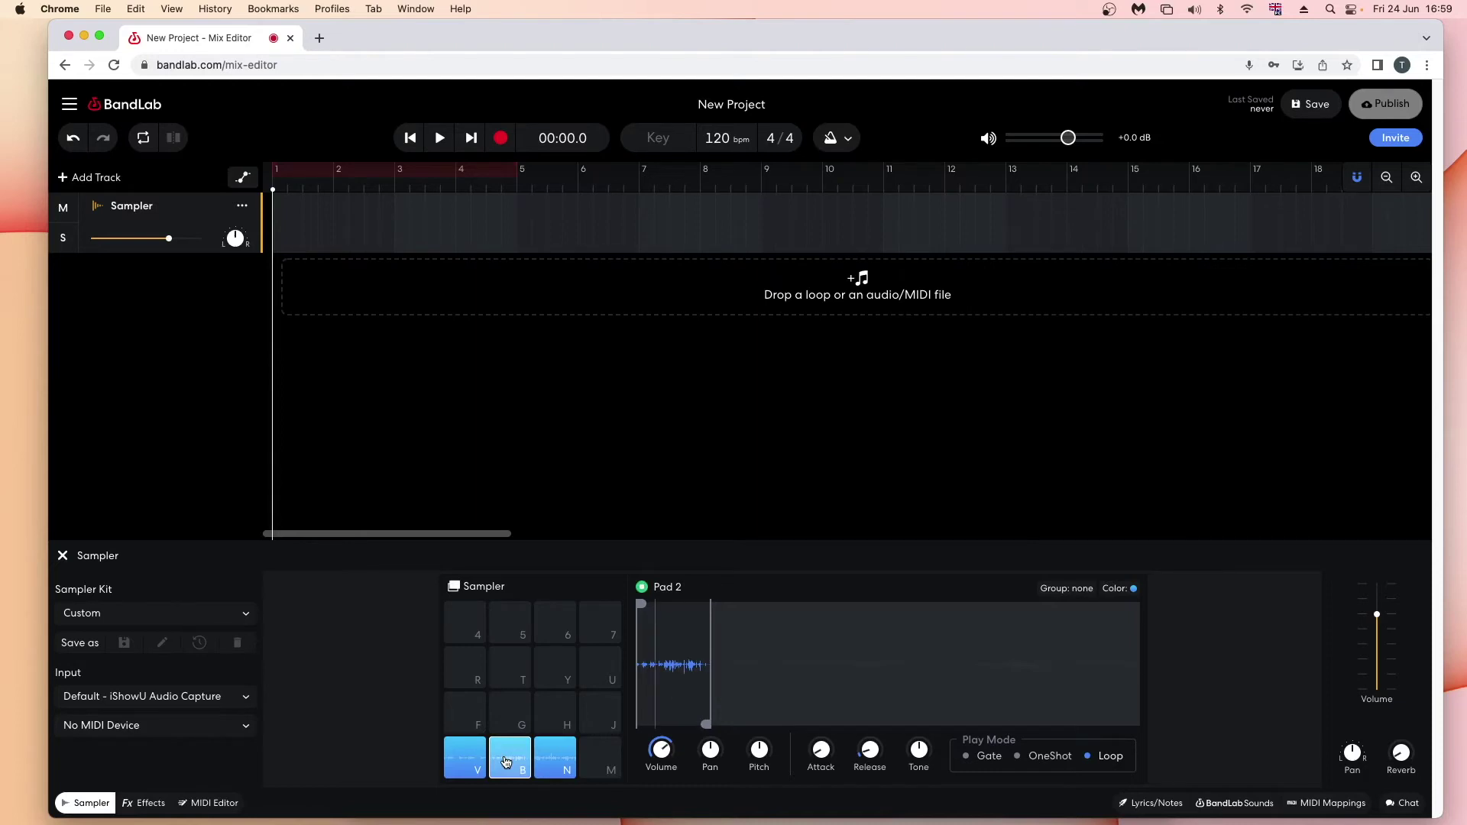
left_click(505, 762)
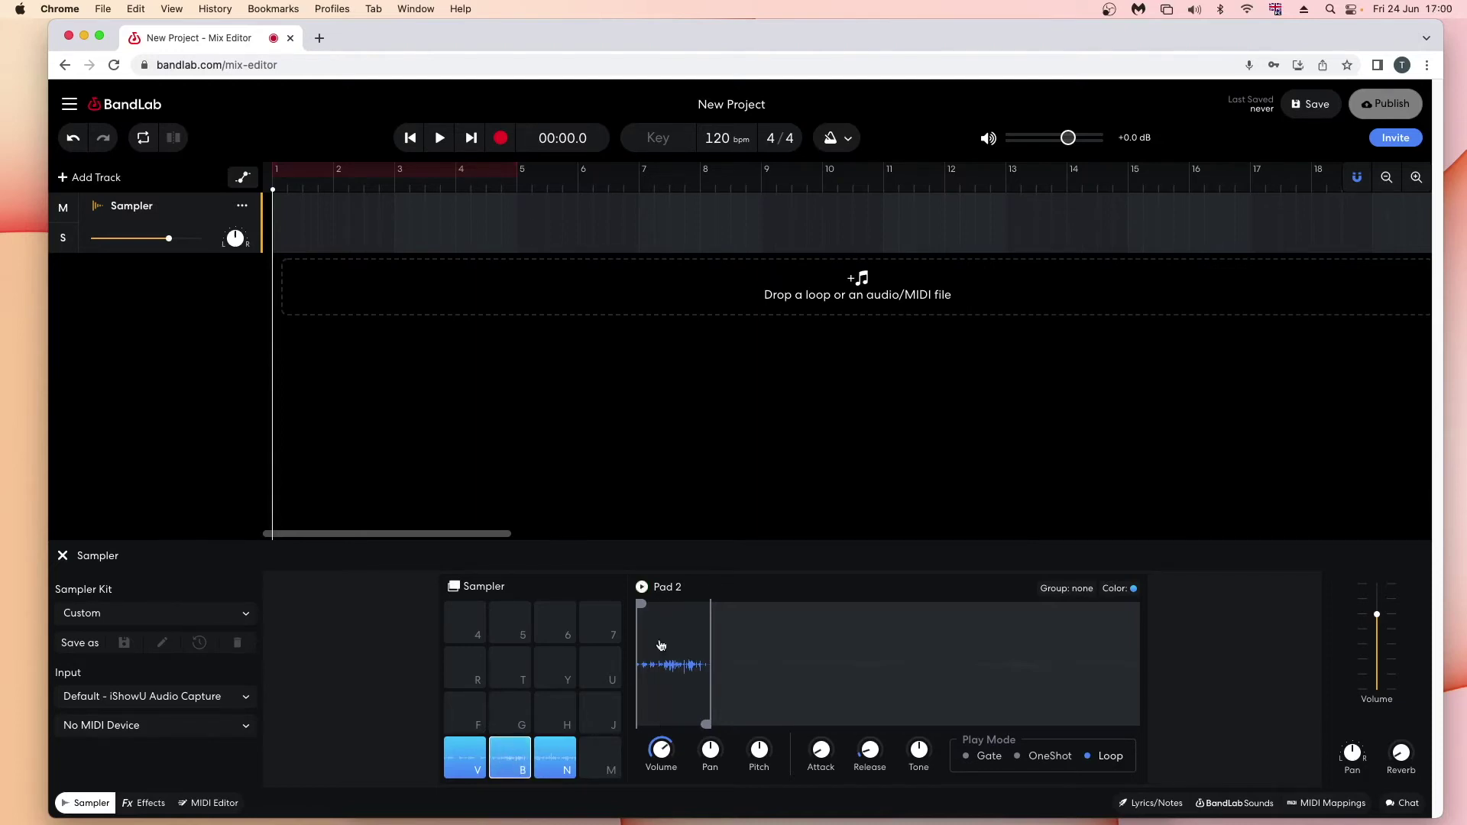
left_click(642, 587)
left_click(642, 587)
Step: Lower pad 2's volume to about the middle of its range while the loop plays, and try its pan control
mouse_move(661, 748)
left_click(644, 590)
mouse_move(657, 744)
mouse_move(661, 745)
left_mouse_down()
mouse_move(655, 671)
mouse_move(663, 796)
mouse_move(662, 767)
left_mouse_up()
mouse_move(710, 749)
left_mouse_down()
mouse_move(707, 725)
mouse_move(717, 811)
mouse_move(711, 751)
left_mouse_up()
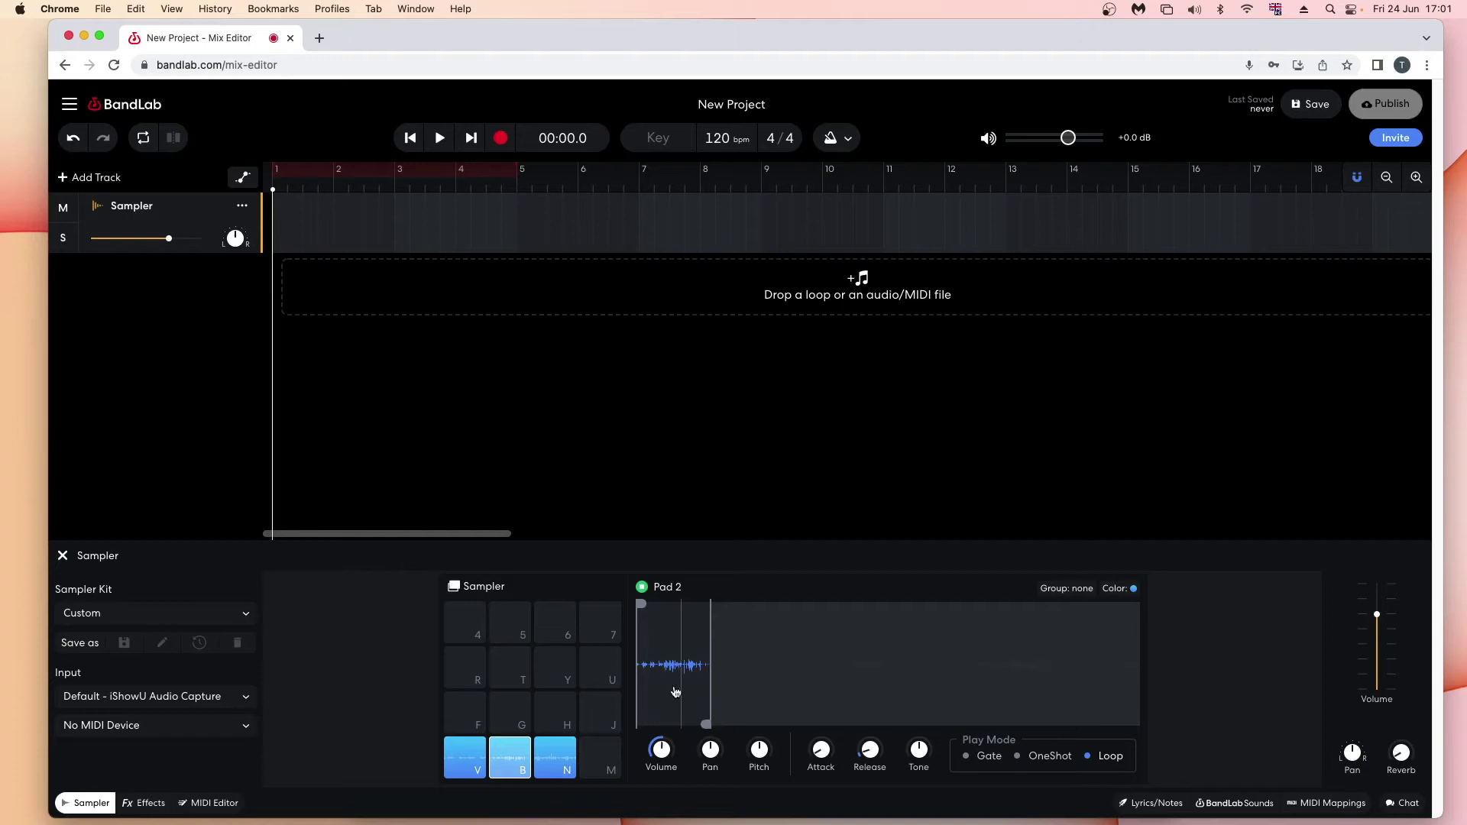
Step: Try lowering pad 2's pitch while its loop plays, and reset the pitch to 0.00 st
left_click(643, 588)
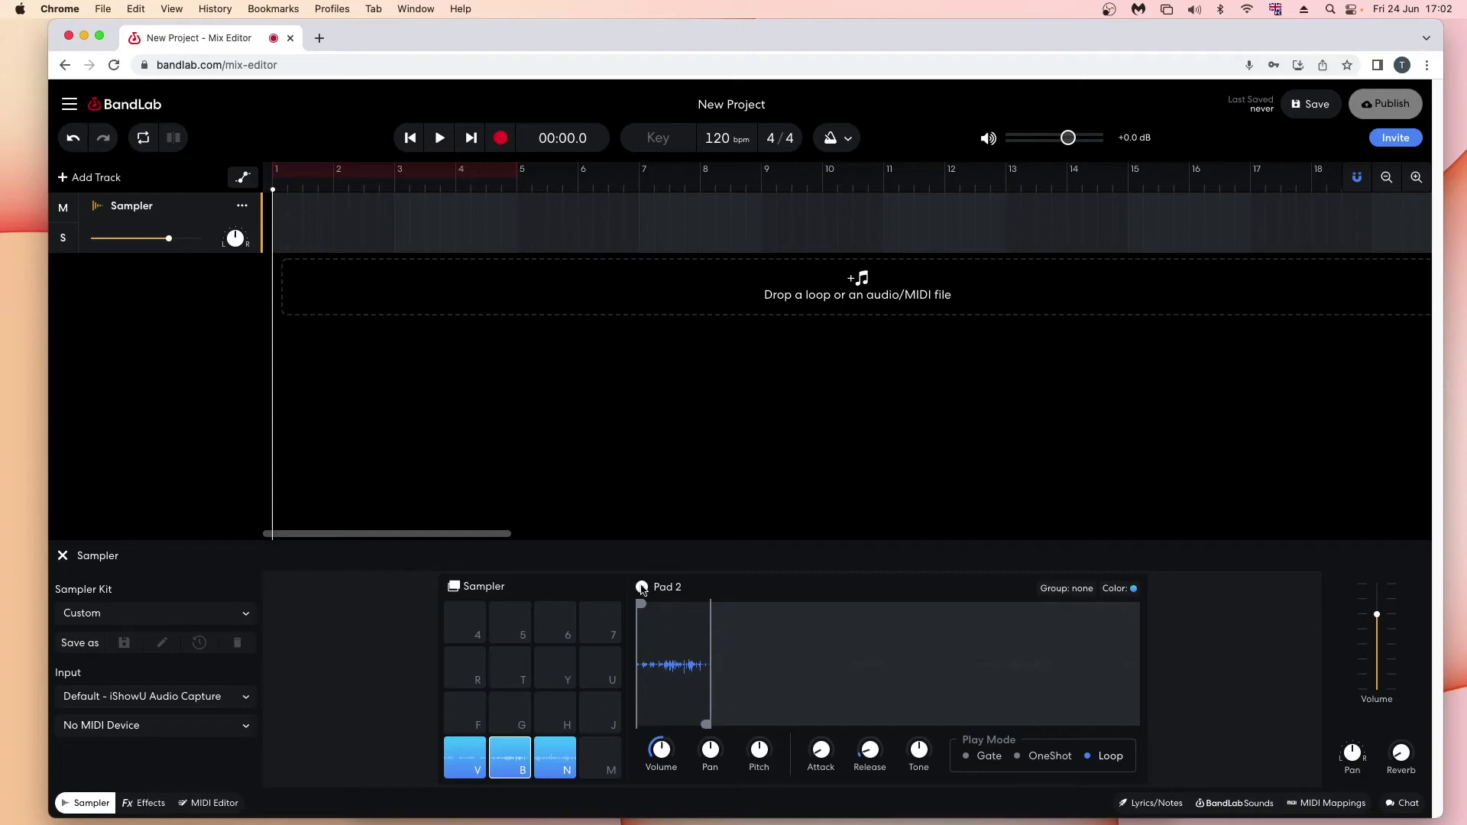
left_click_drag(759, 749, 758, 782)
double_click(758, 754)
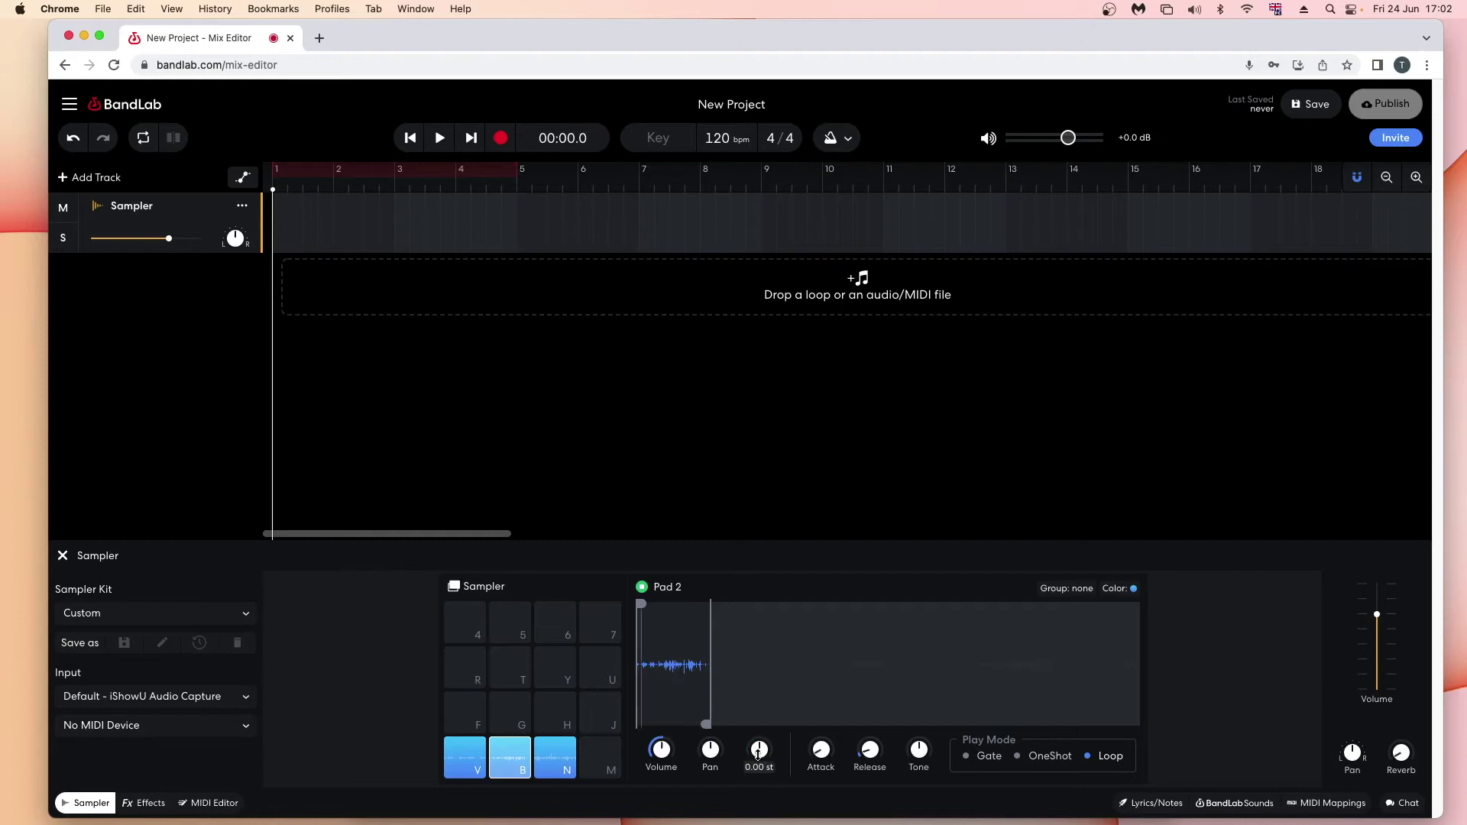
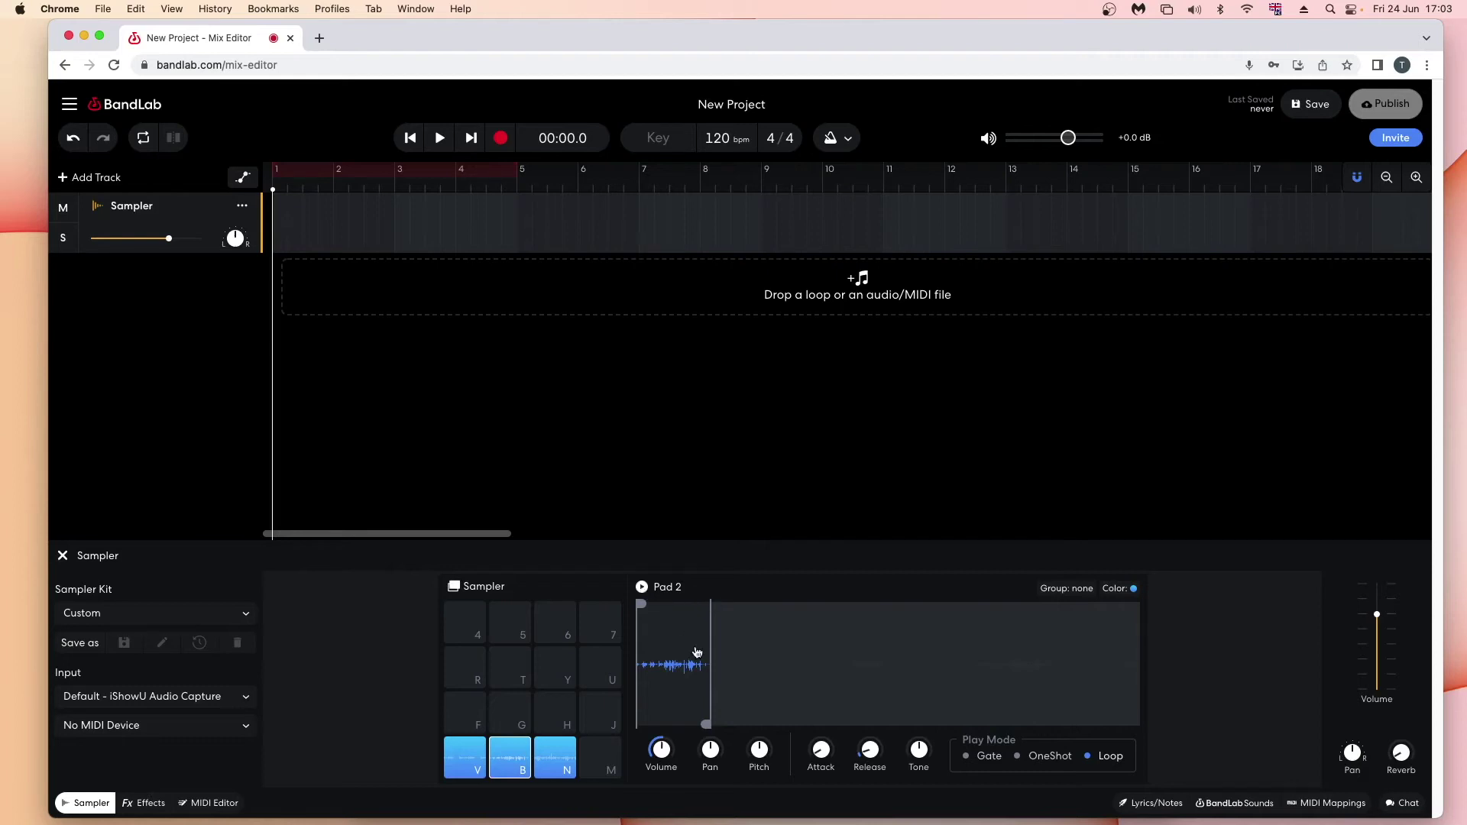
Step: Try pad 2's attack at about 65 ms and at higher settings, restarting the loop each time, and return it to minimum
left_click(642, 588)
mouse_move(821, 752)
left_click_drag(821, 753, 815, 709)
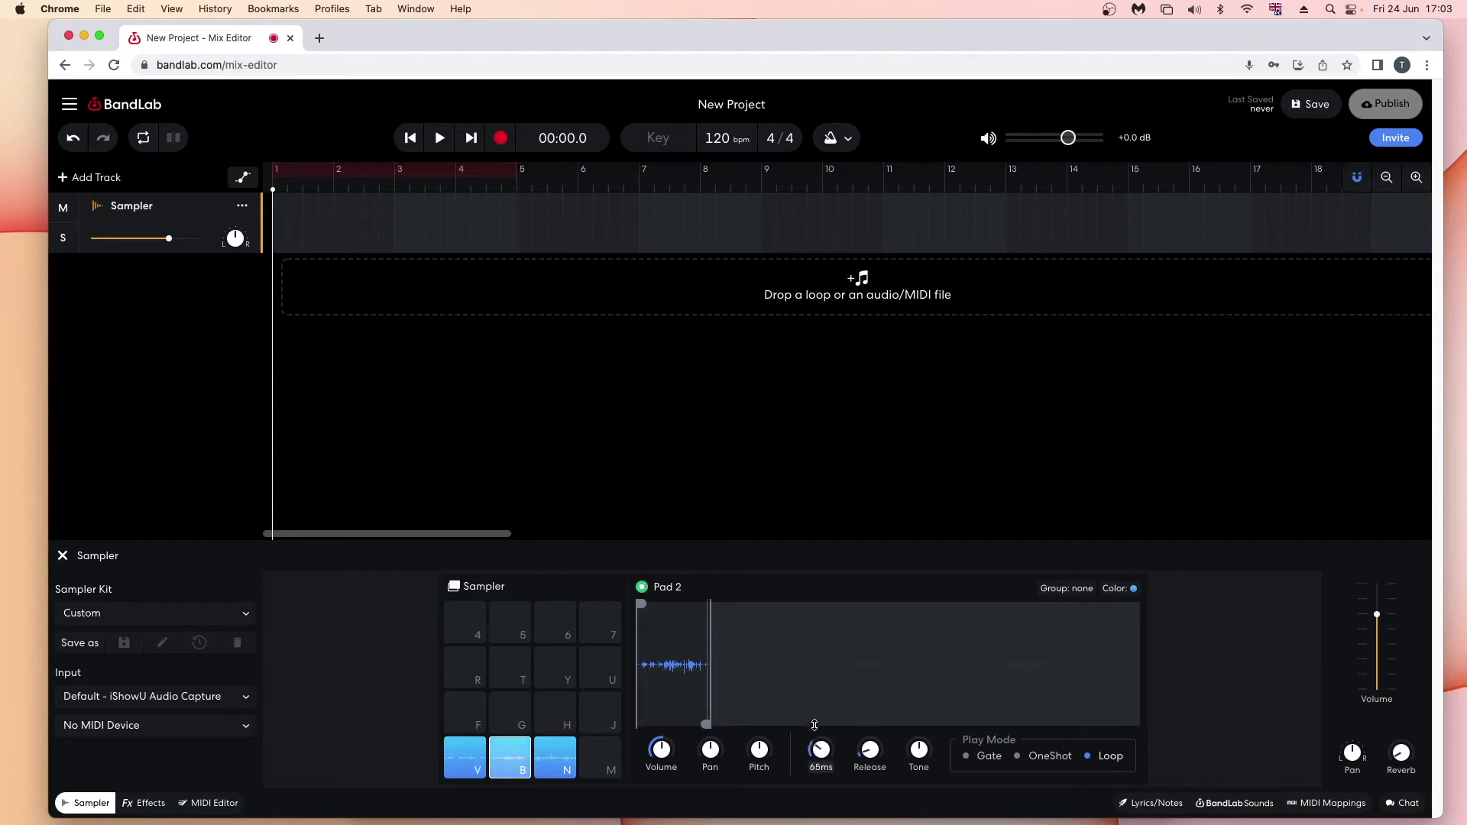
left_click(642, 588)
left_click(642, 588)
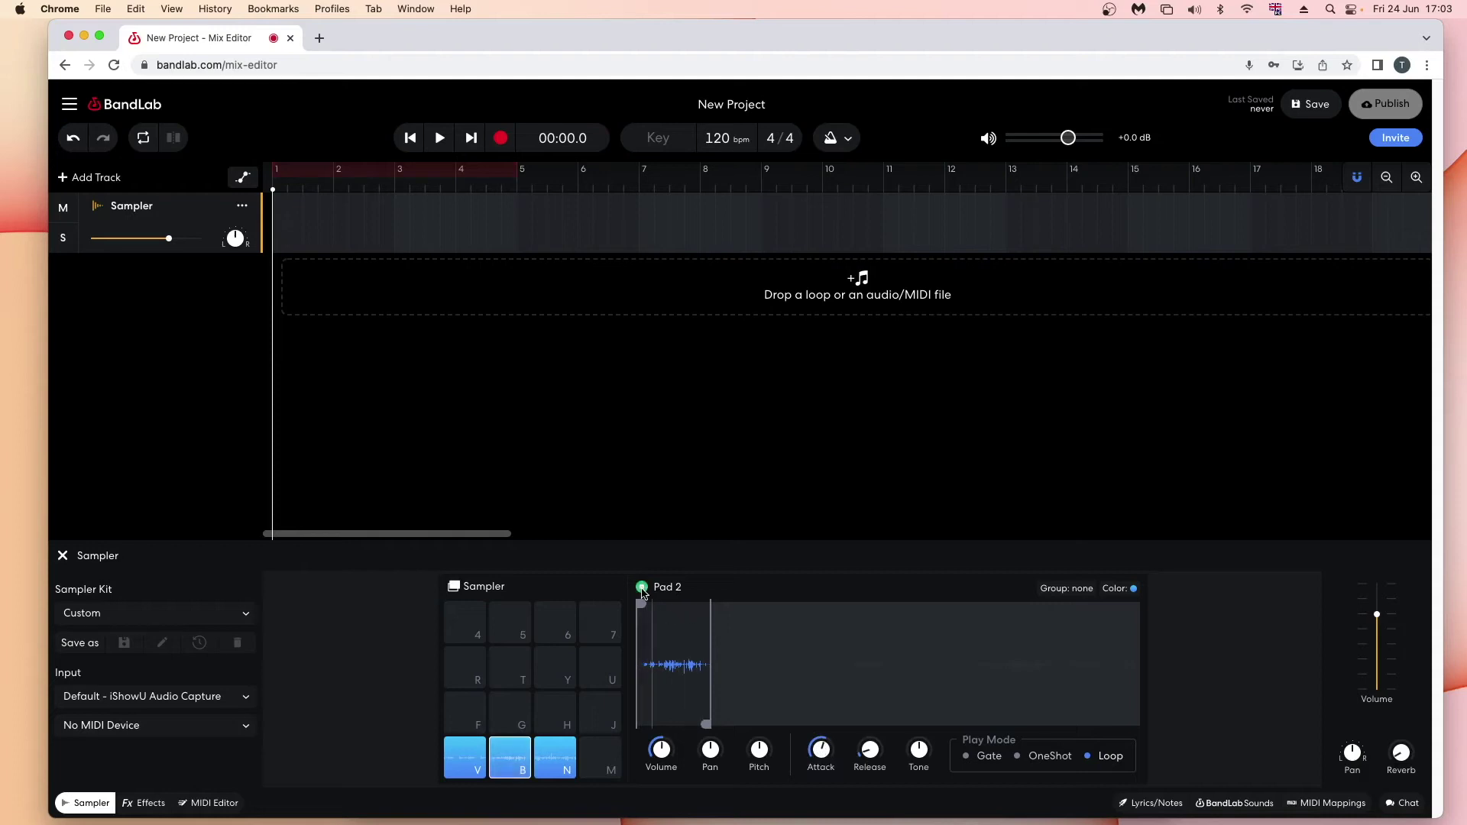
left_click(641, 589)
left_click_drag(815, 738, 817, 683)
left_click_drag(798, 620, 798, 620)
left_click(642, 589)
left_click_drag(821, 748, 846, 762)
Step: Test pad 2 with a longer release, set the release to 0 ms, and audition the loop again
left_click_drag(865, 760, 857, 705)
left_click(517, 765)
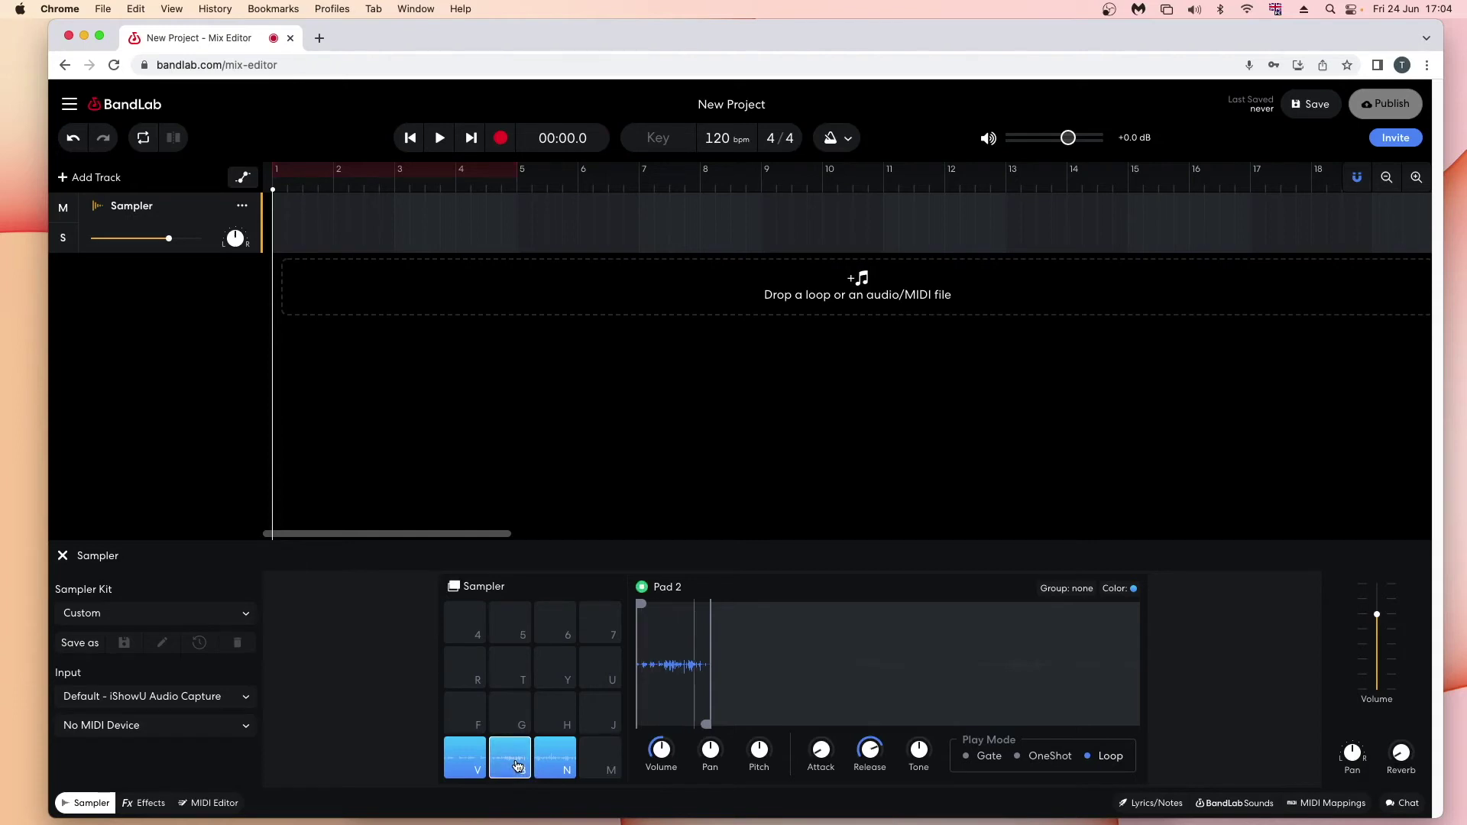
left_click(639, 587)
double_click(871, 752)
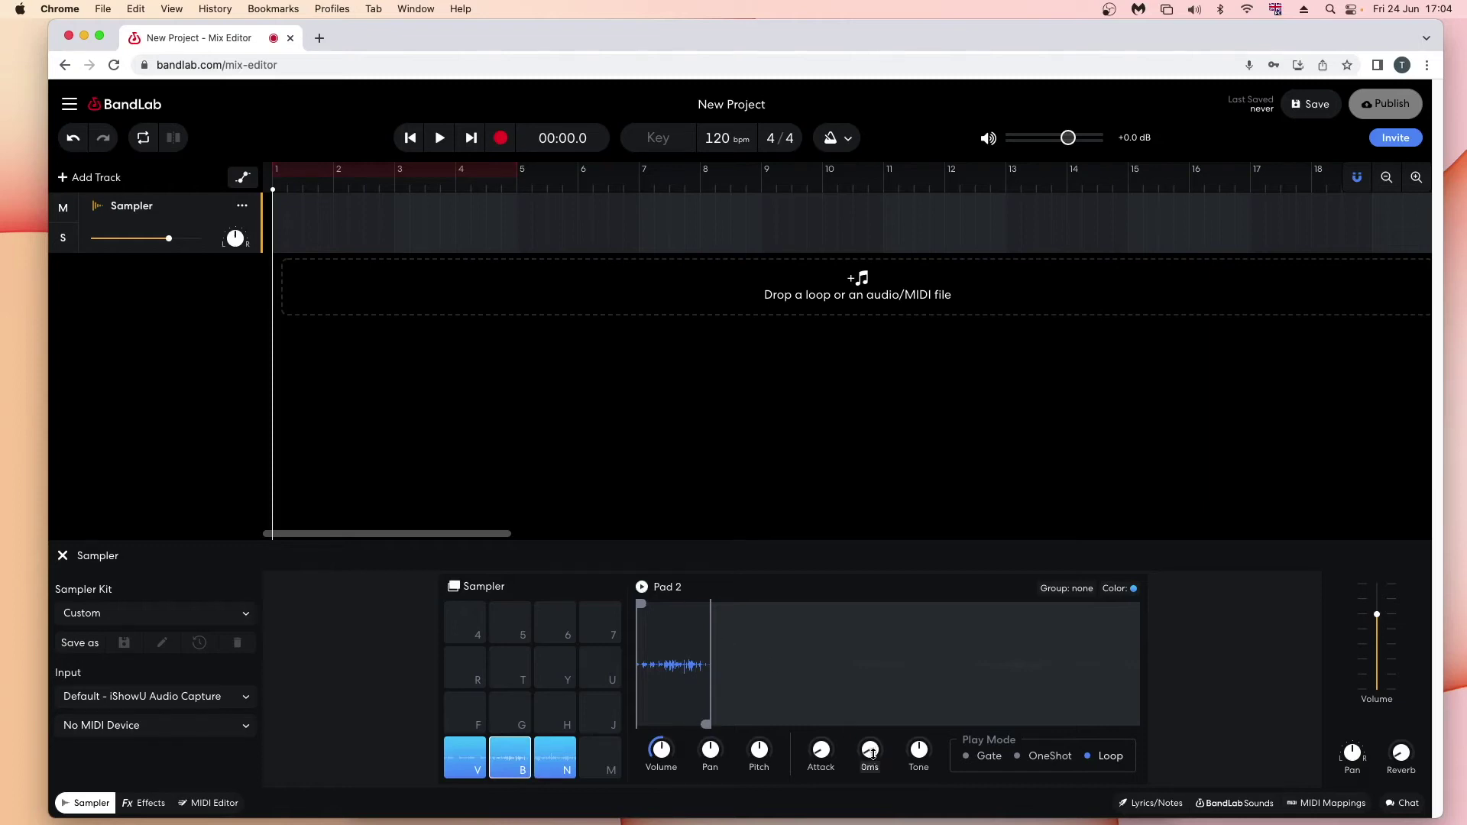
left_click(512, 749)
left_click(642, 589)
Step: Lower pad 2's tone while auditioning the loop, and stop playback
mouse_move(918, 749)
left_mouse_down()
mouse_move(912, 723)
mouse_move(918, 750)
left_mouse_up()
left_click(642, 587)
left_click(642, 587)
mouse_move(917, 760)
left_click_drag(916, 764, 919, 779)
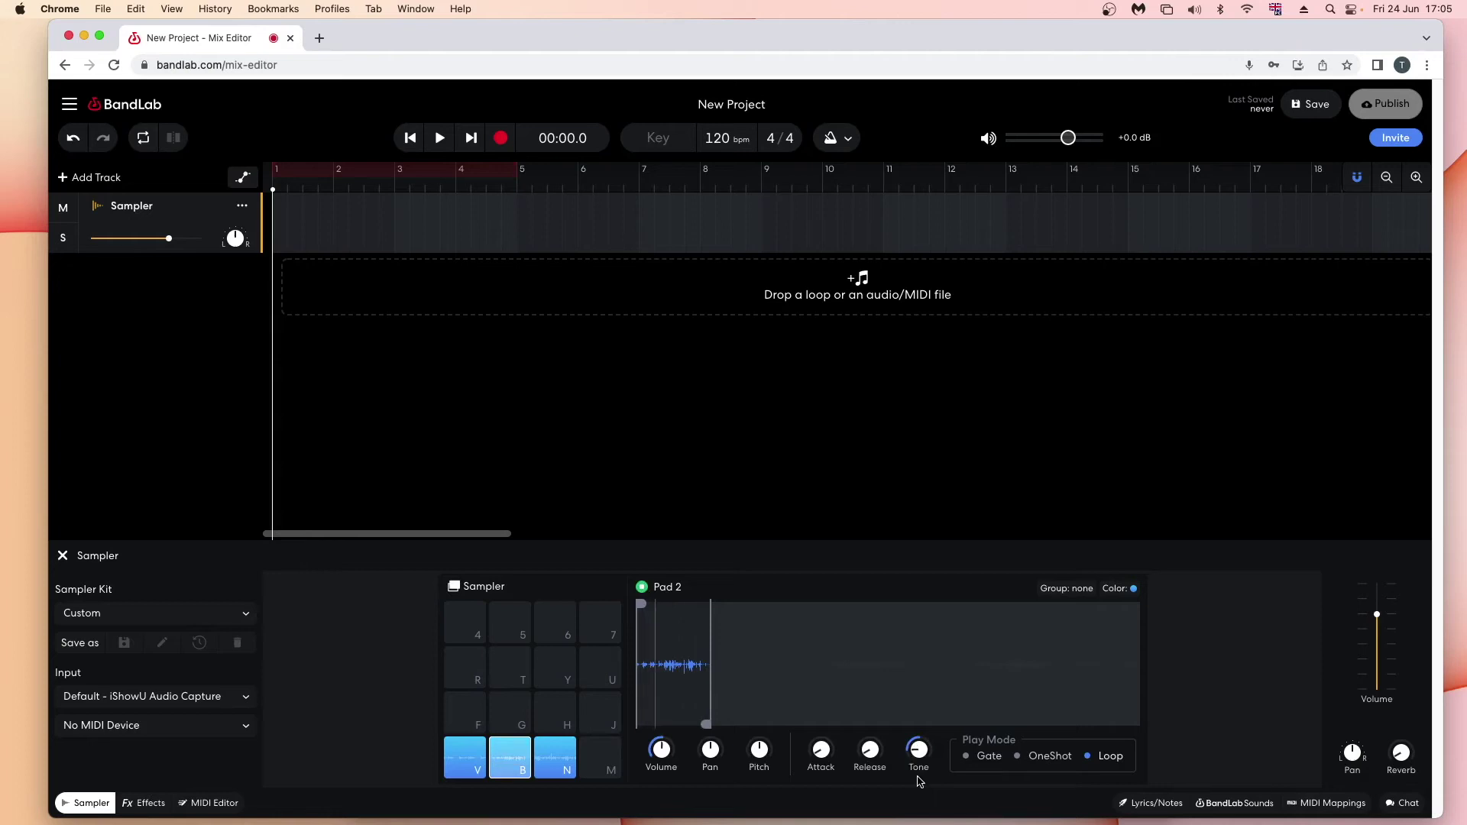
left_click(642, 588)
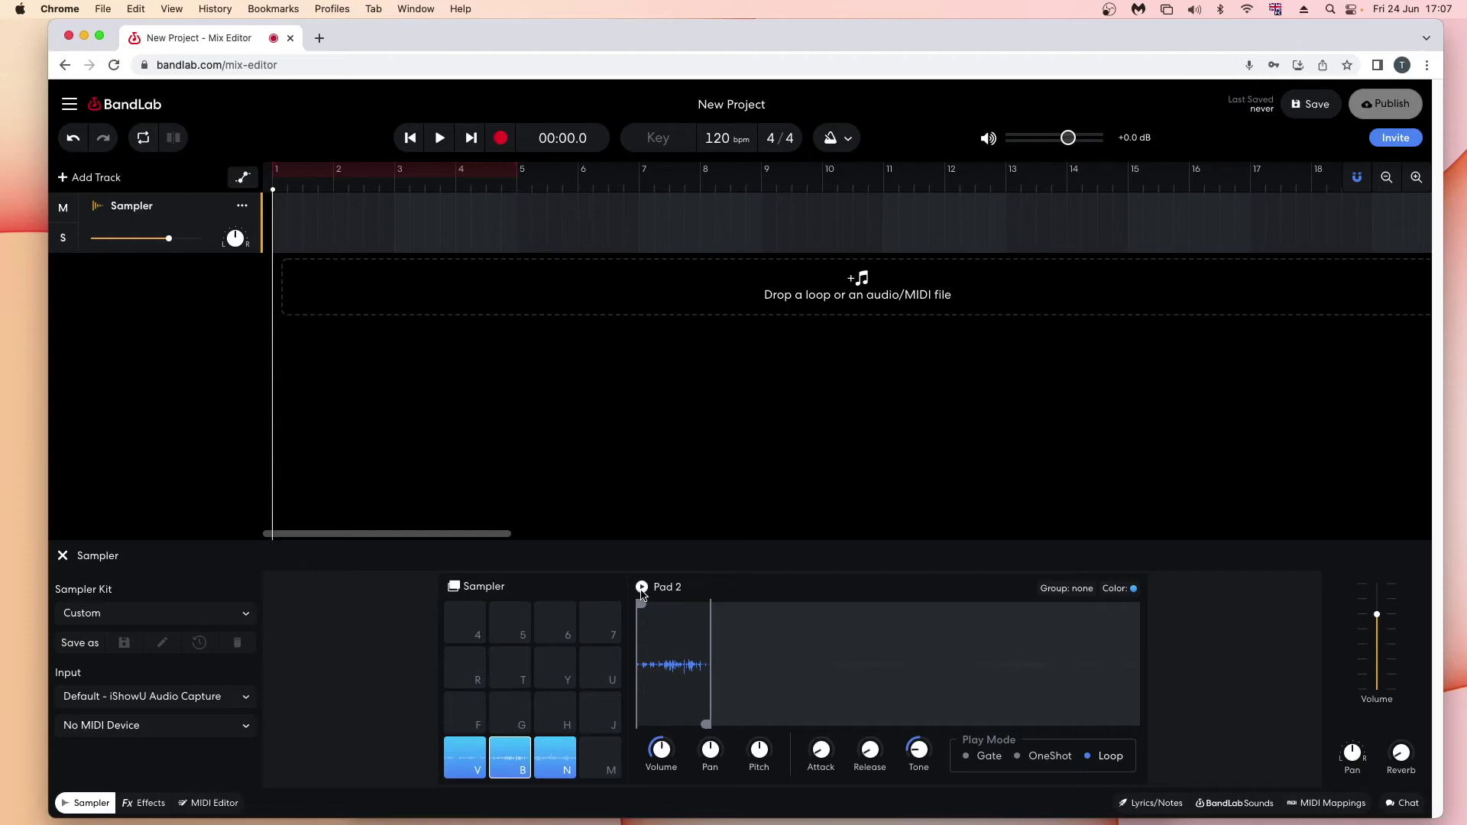
Step: Try the sampler track's pan and reverb, auditioning pad 1 with the reverb at maximum, and reset the reverb
mouse_move(1351, 749)
mouse_move(1350, 745)
left_mouse_down()
mouse_move(1346, 717)
mouse_move(1351, 737)
left_mouse_up()
mouse_move(1401, 754)
left_click_drag(1401, 754, 1393, 582)
left_click(454, 762)
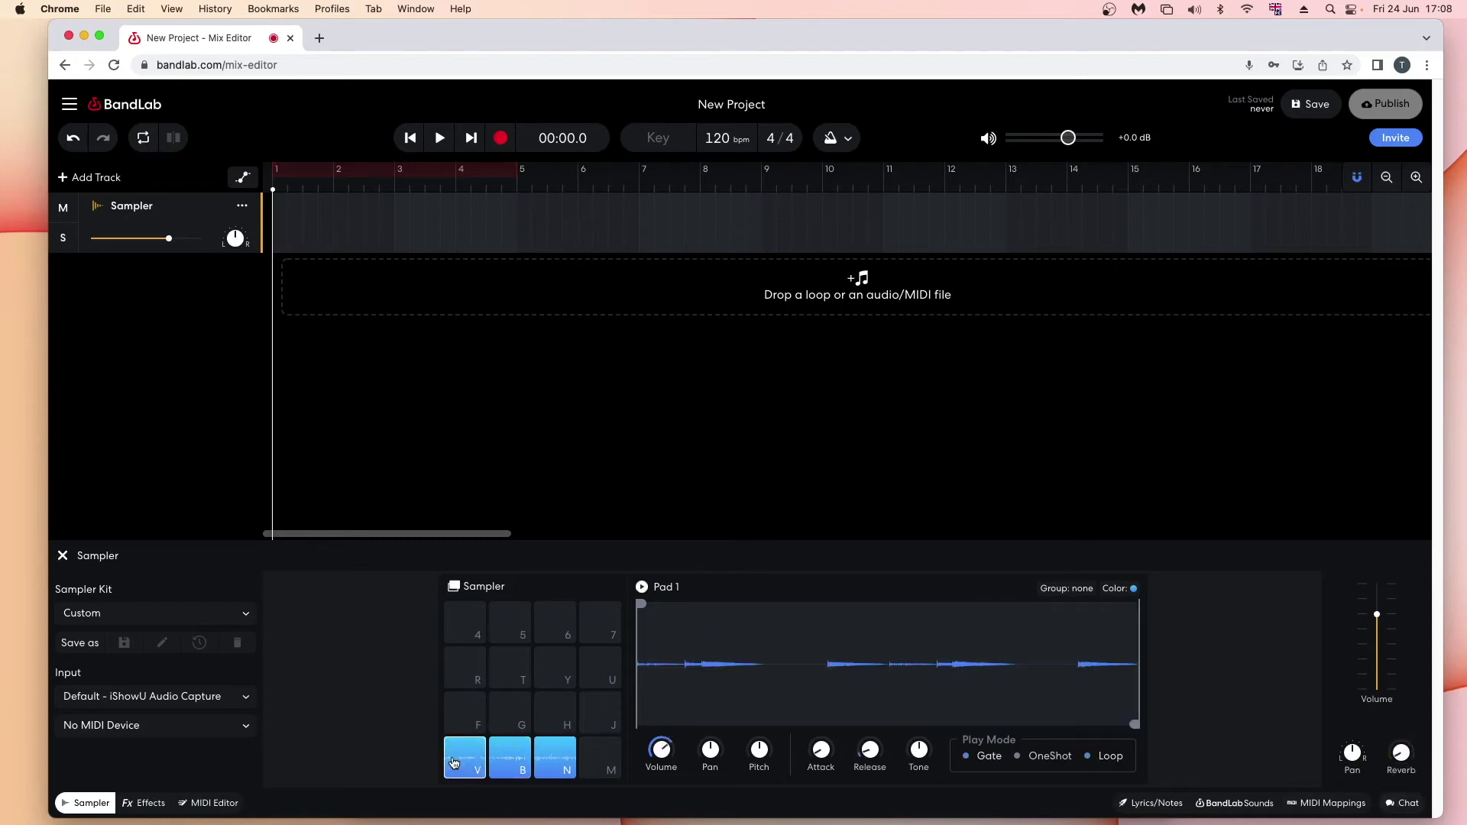
left_click(454, 763)
mouse_move(1401, 753)
left_click_drag(1401, 752, 1356, 441)
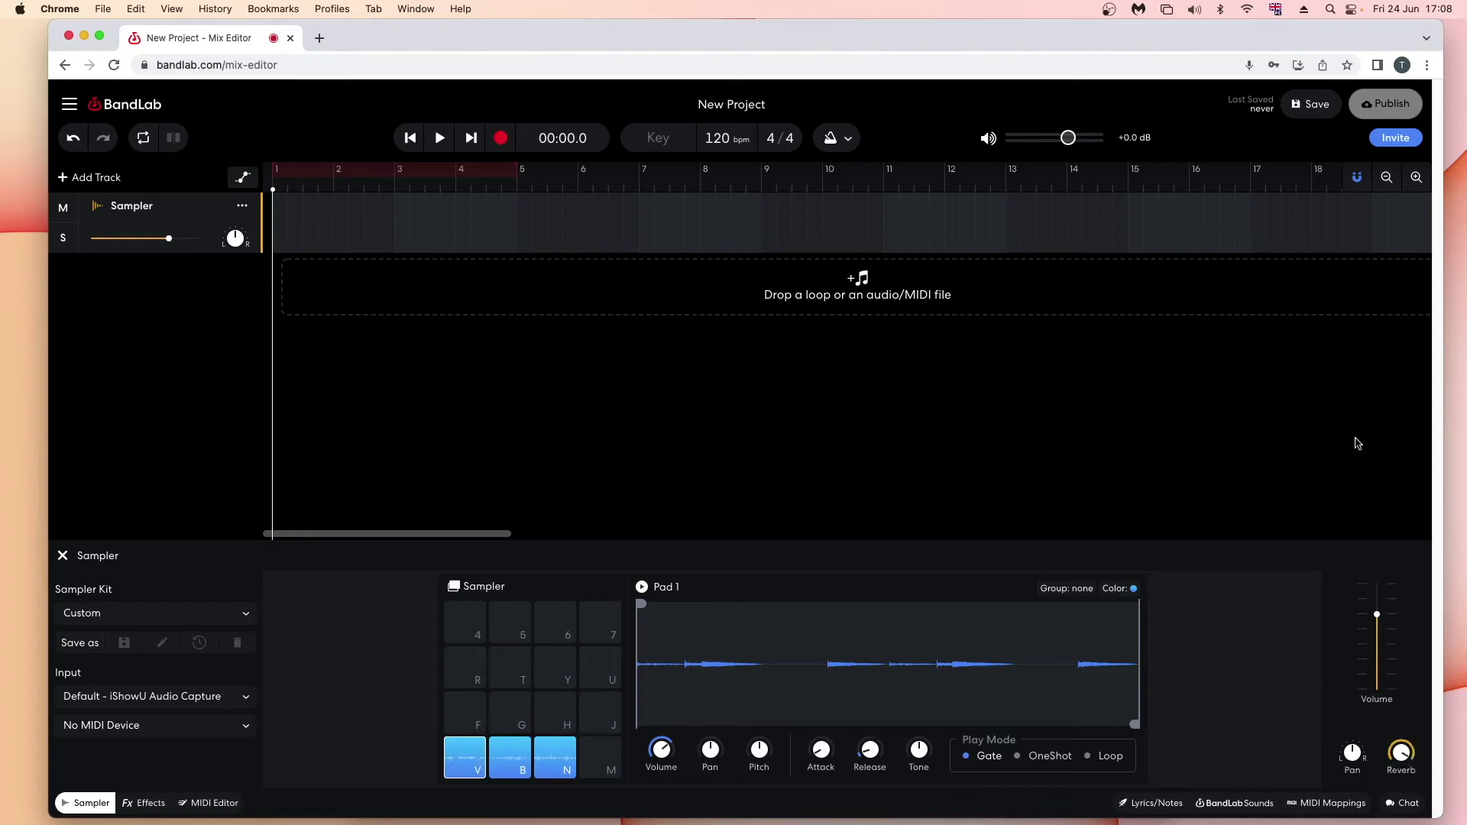
left_click(472, 757)
double_click(1402, 752)
Step: Play pad 2's loop while trying the sampler's overall volume at +6.0 dB and about -8.9 dB, and reset it to default
left_click(522, 757)
left_click(642, 587)
left_click_drag(1371, 616, 1376, 572)
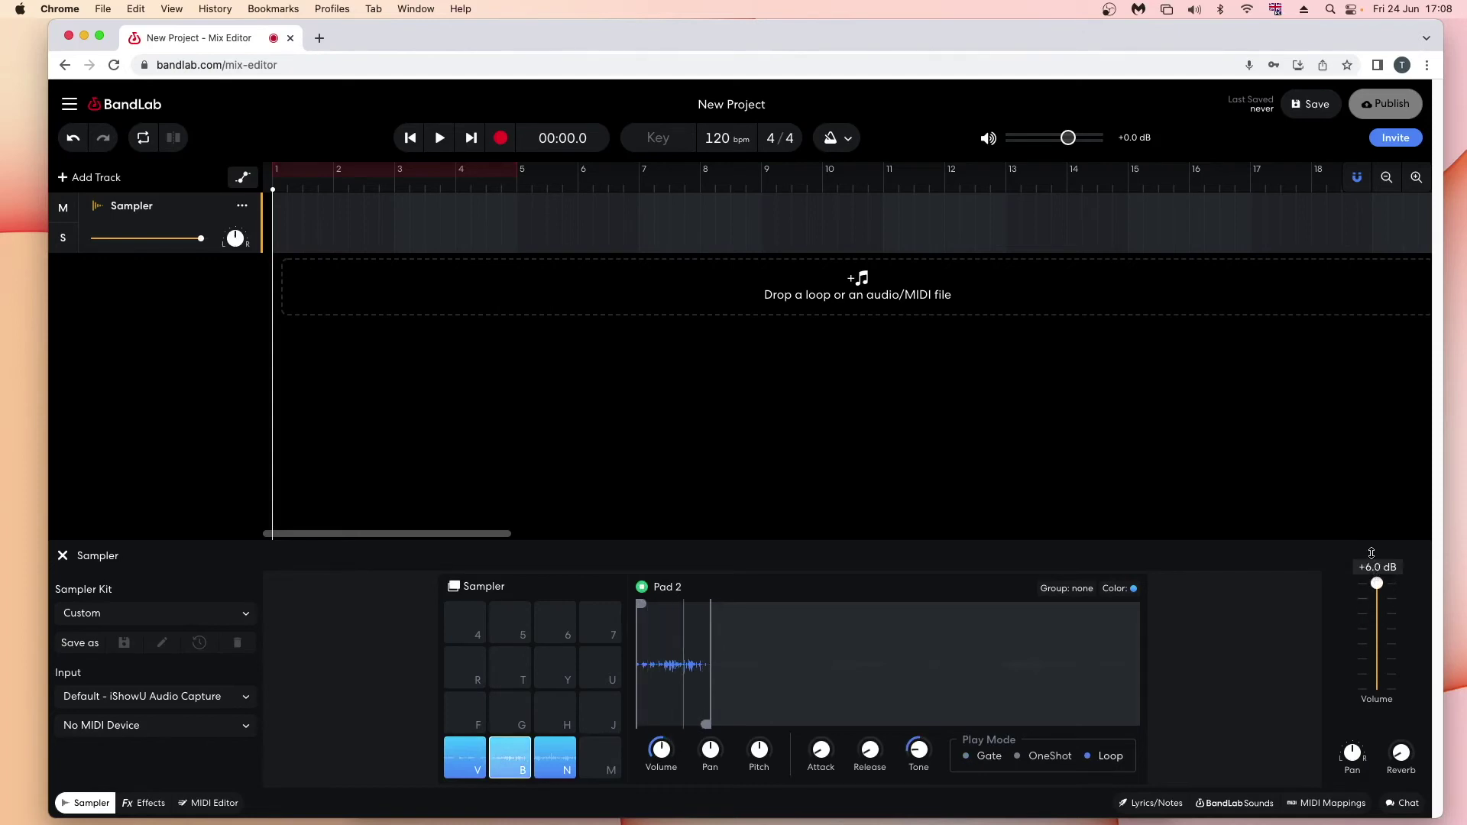
left_click_drag(1377, 583, 1379, 650)
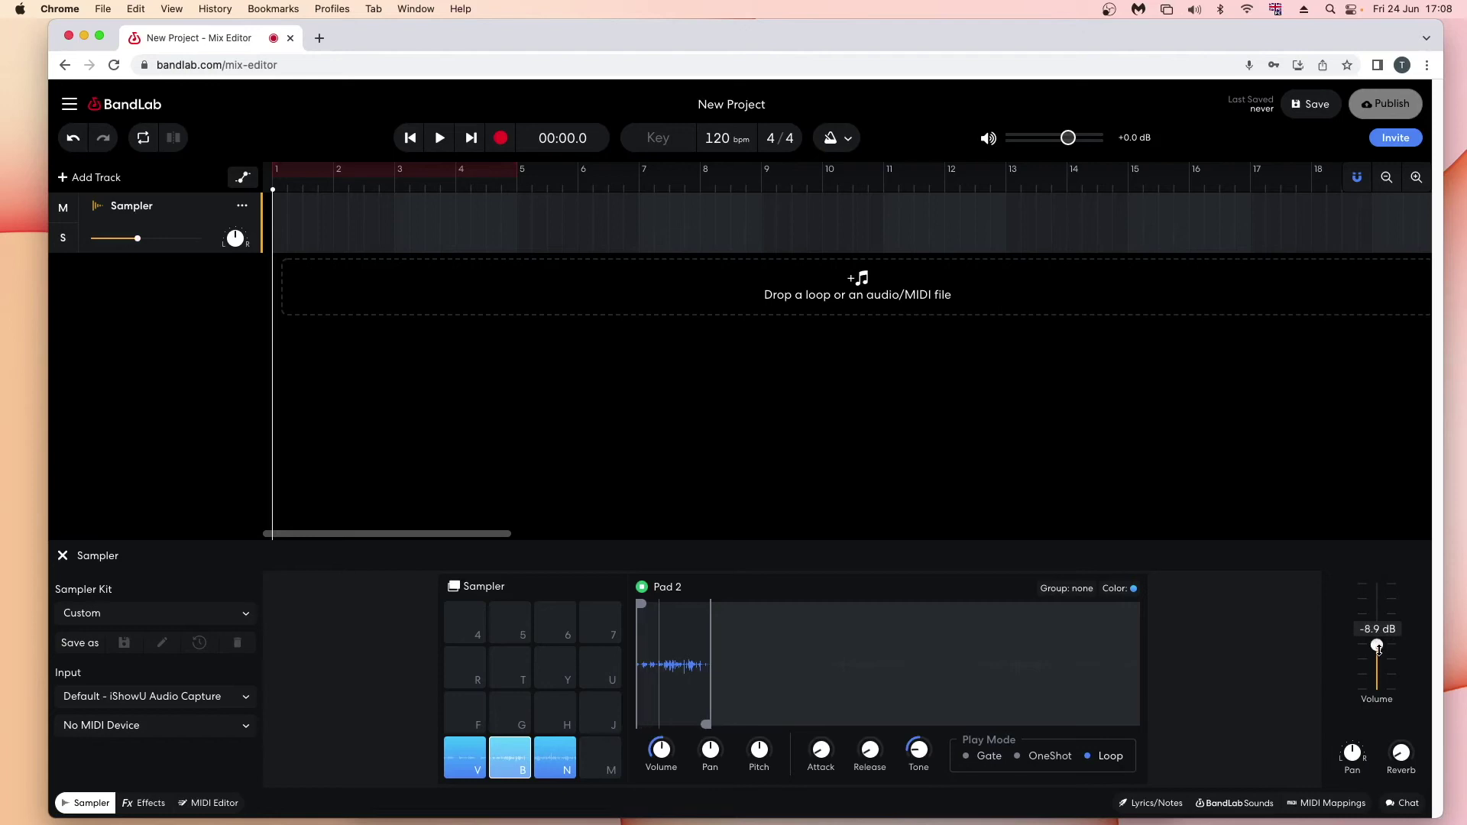
double_click(1378, 650)
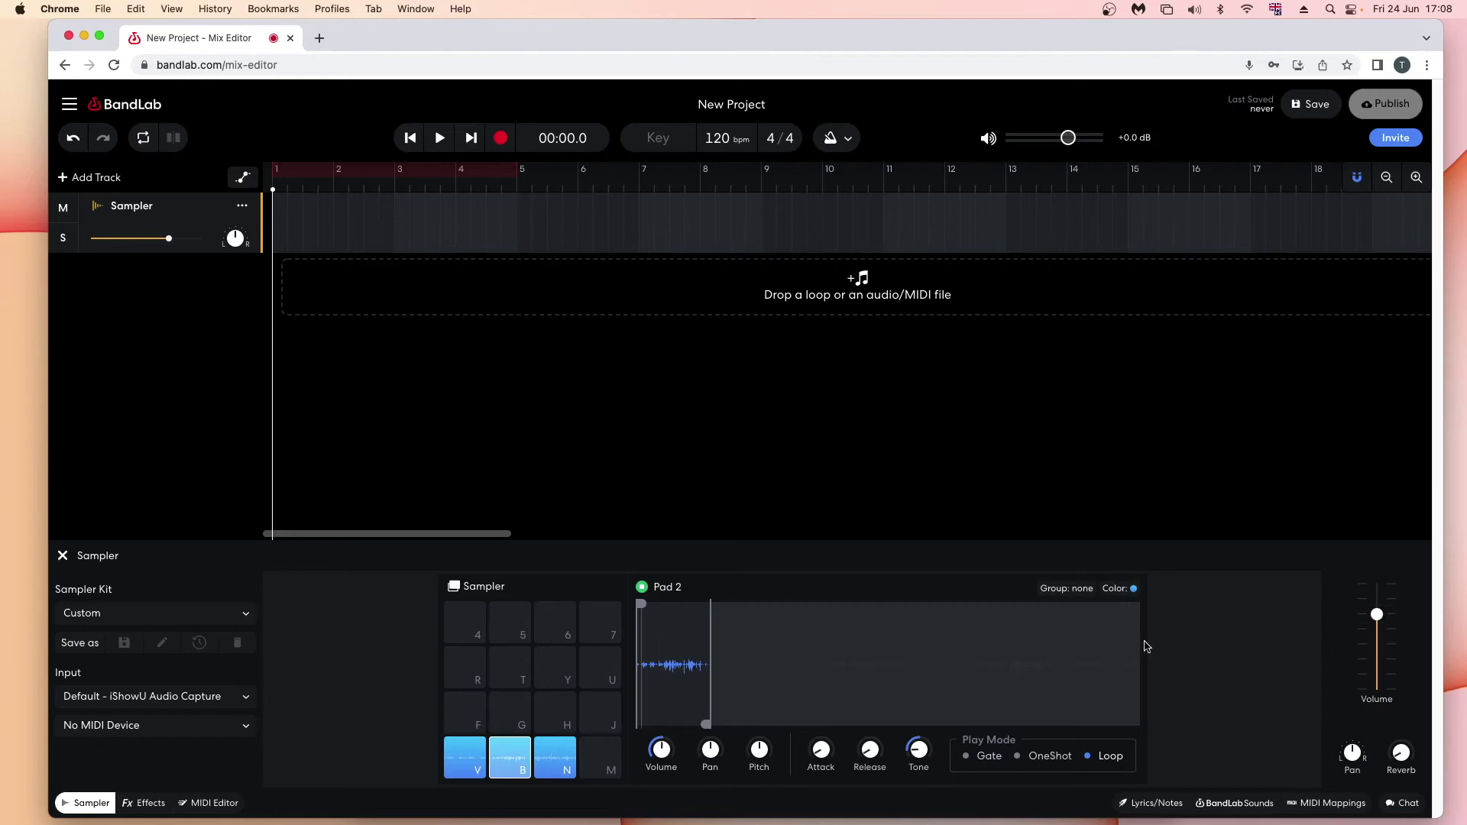
left_click(642, 589)
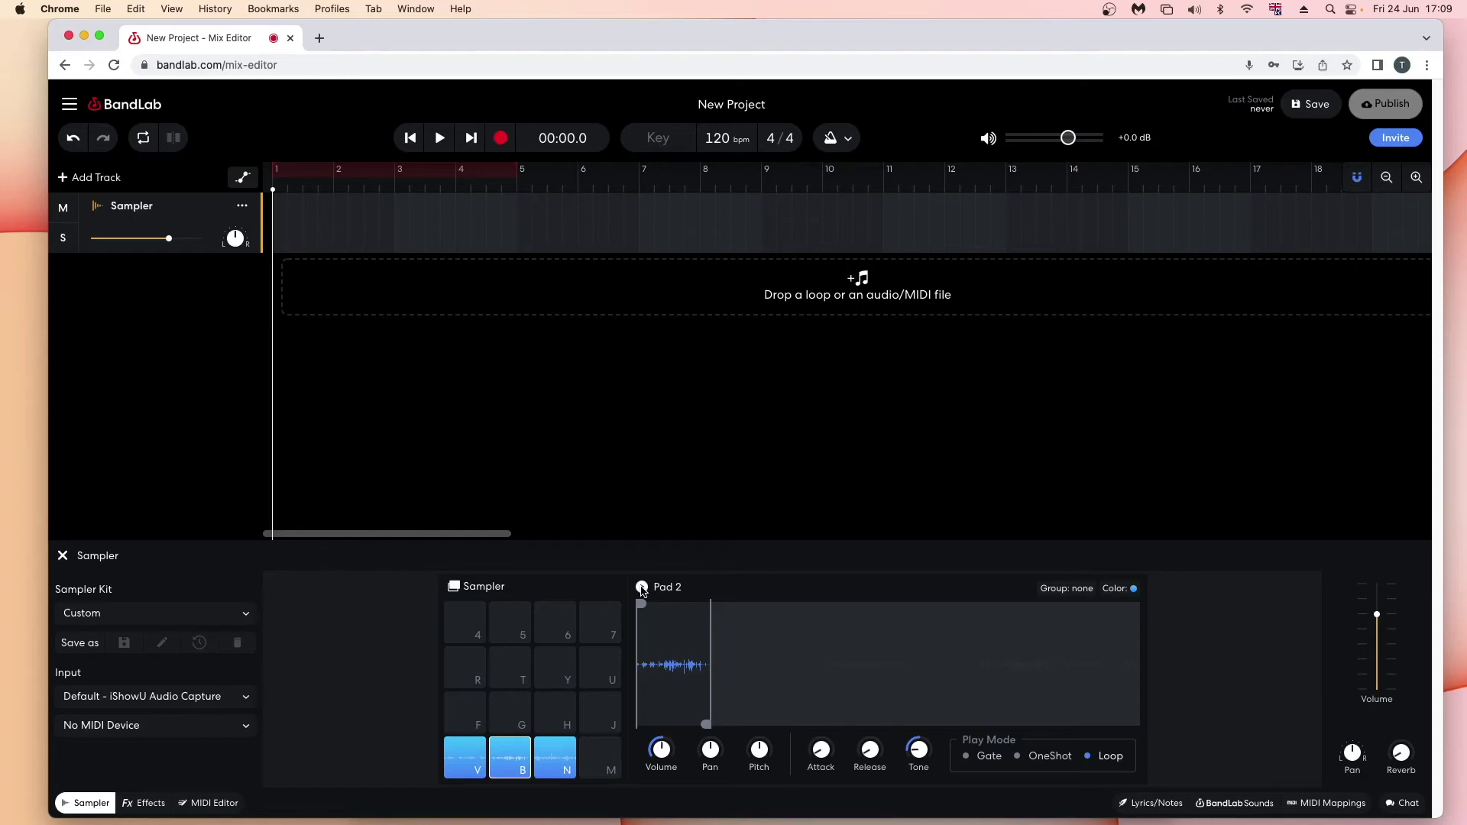
Step: Add the D-Delay effect from the Delay category to the Sampler track
left_click(165, 802)
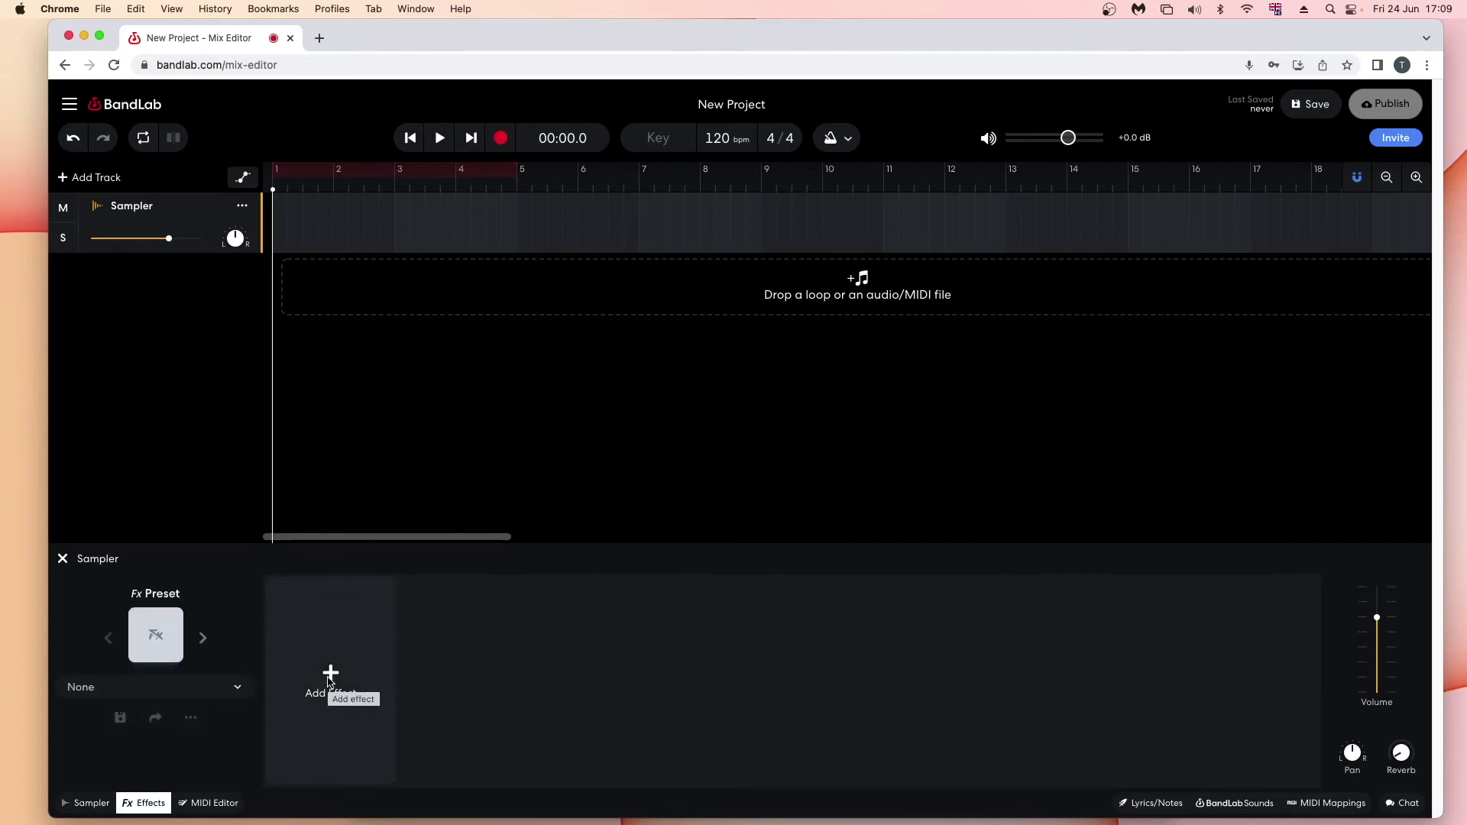
left_click(329, 681)
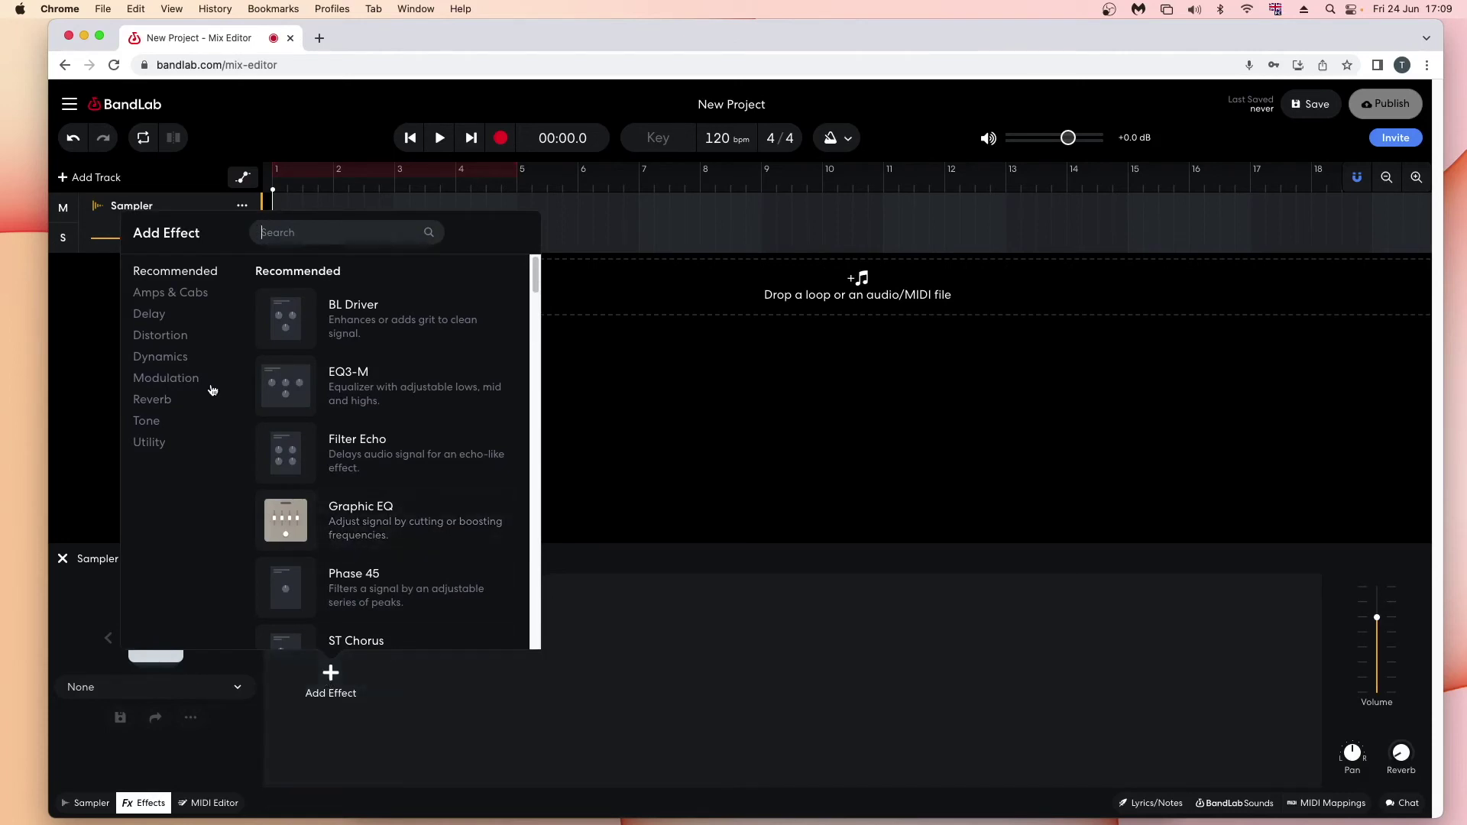
left_click(158, 320)
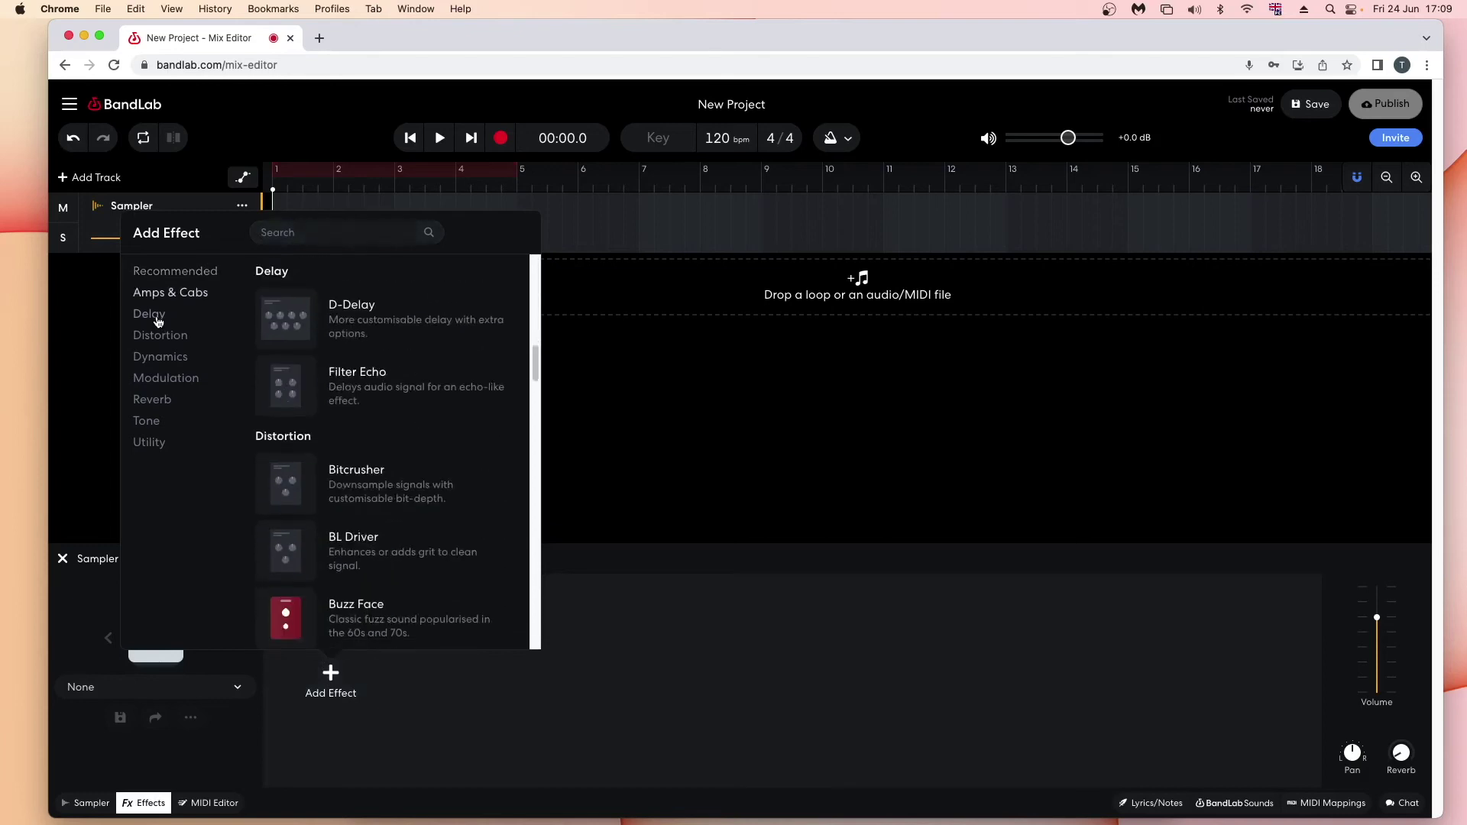
left_click(296, 332)
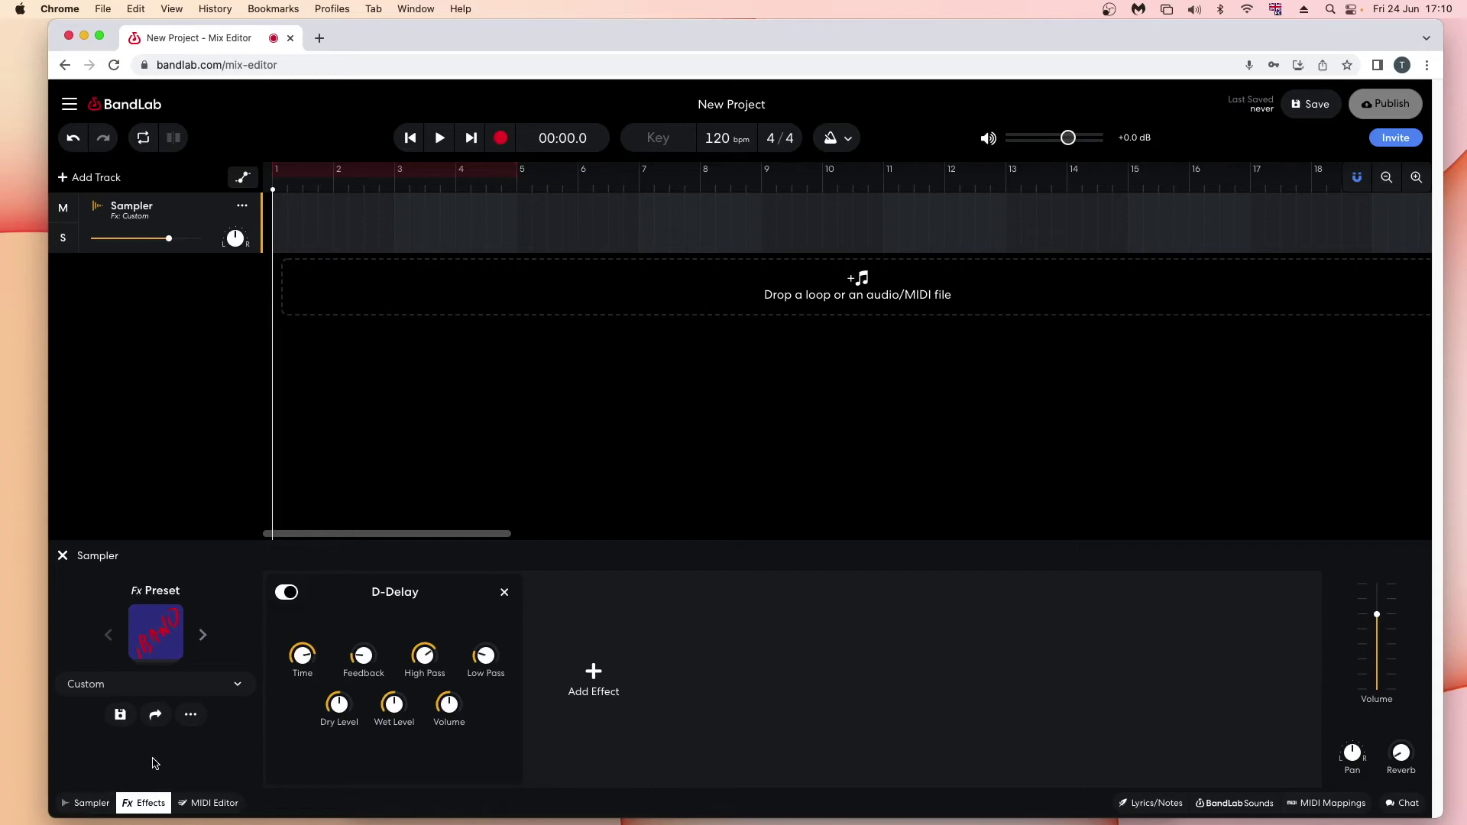
Step: Audition pad 1 in the sampler to hear it through the D-Delay effect
left_click(90, 803)
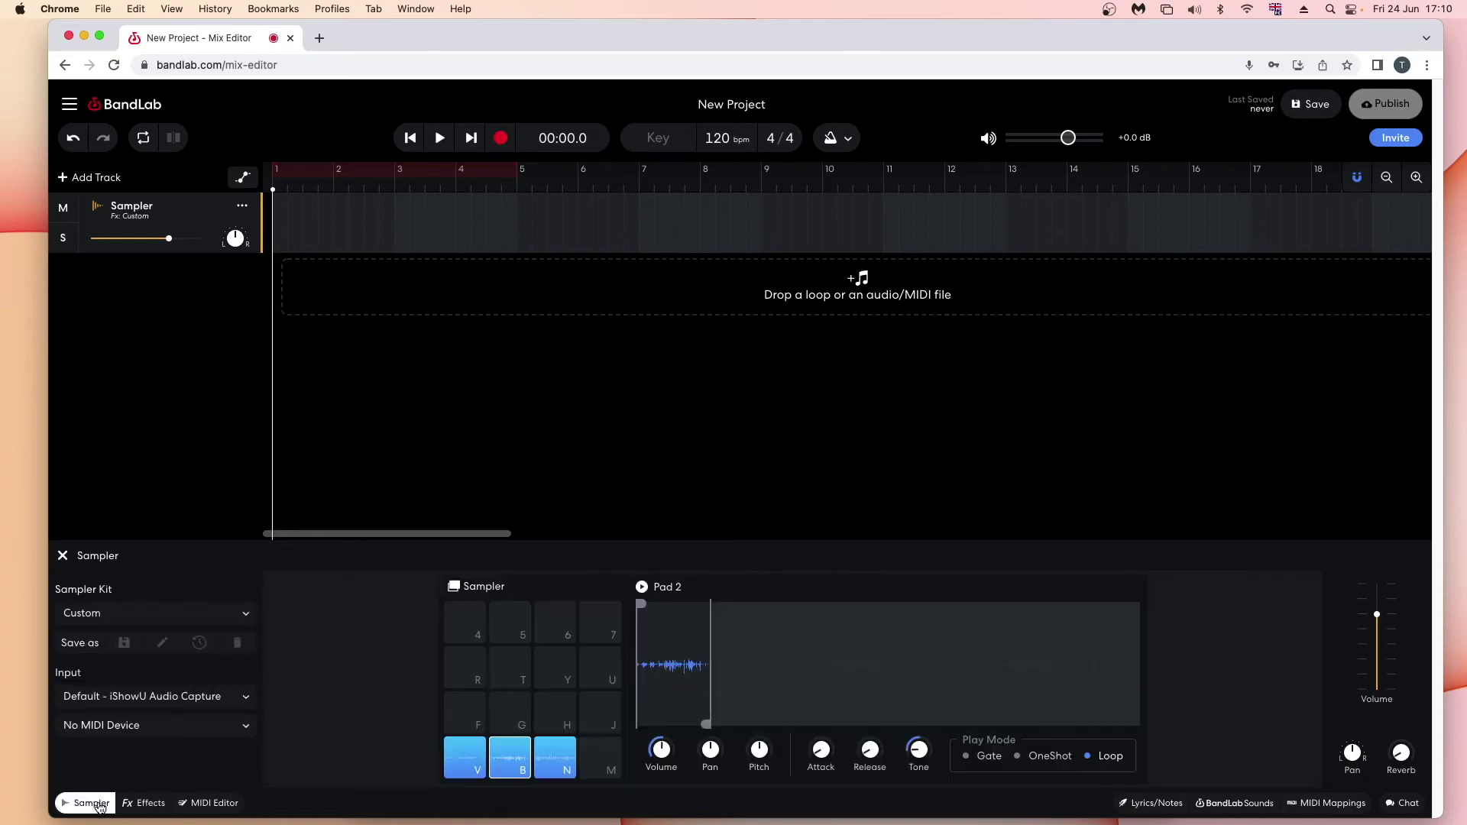
left_click(462, 770)
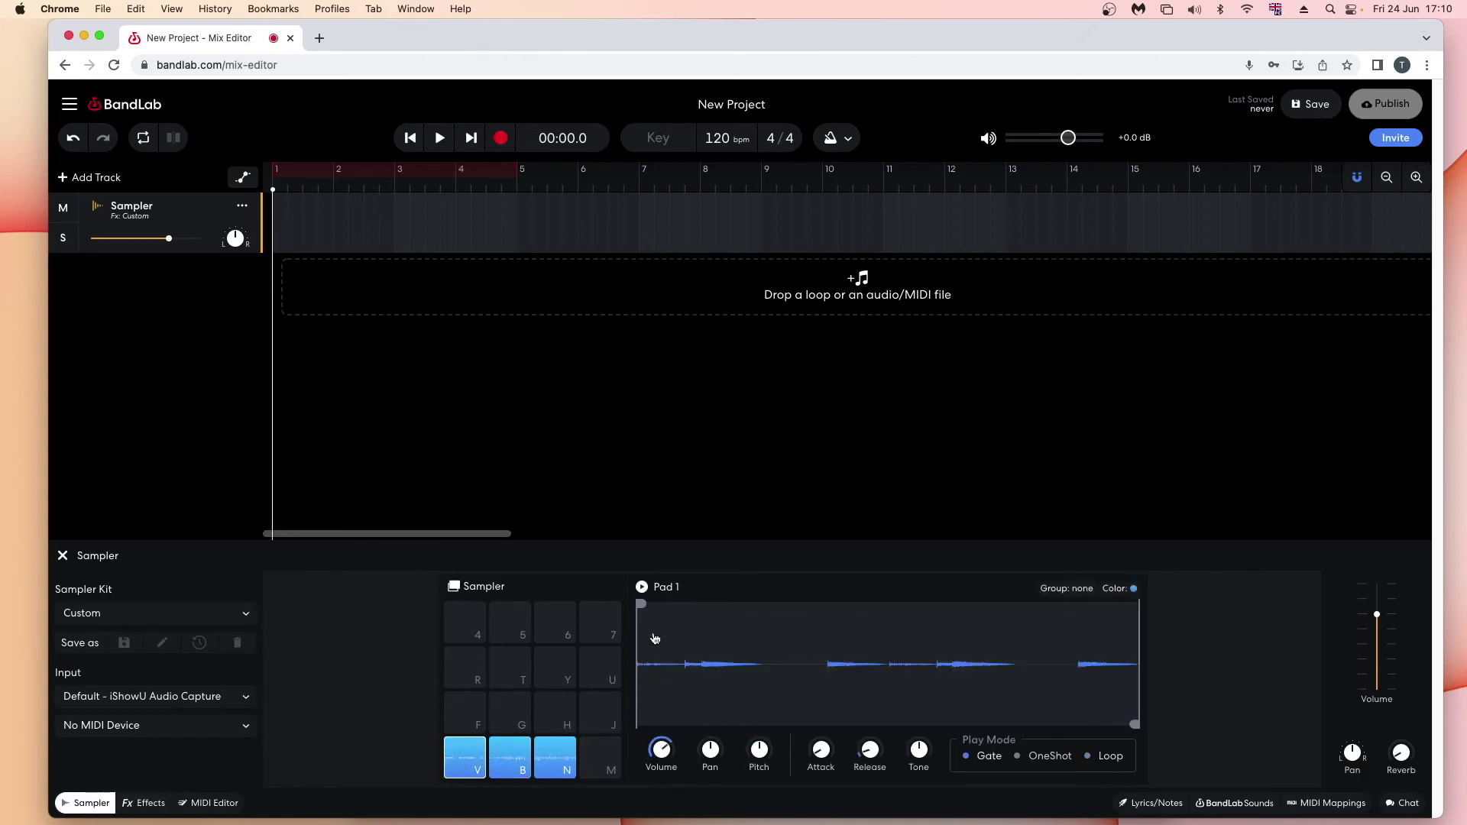
left_click(469, 751)
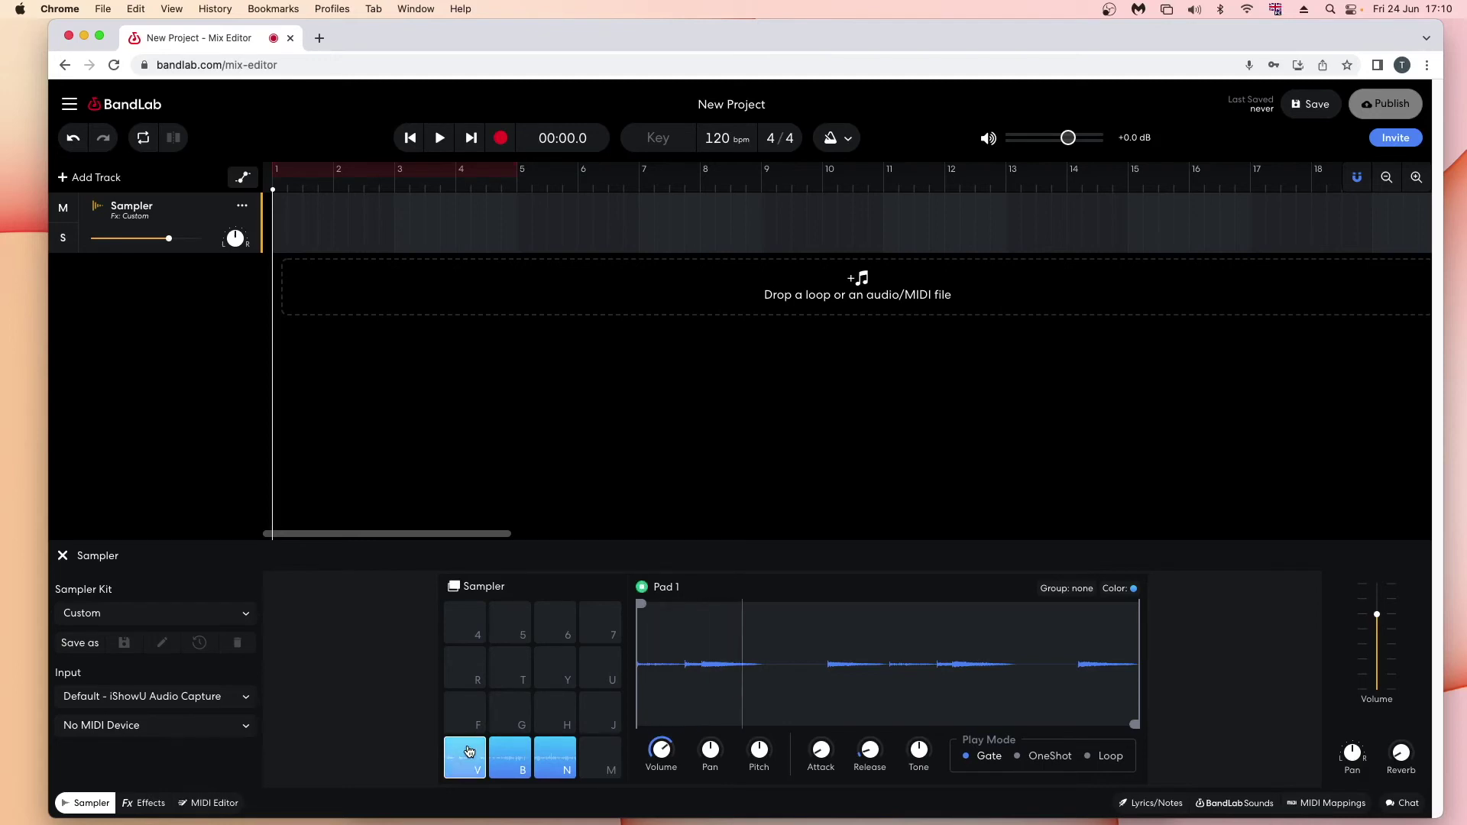
left_click(469, 752)
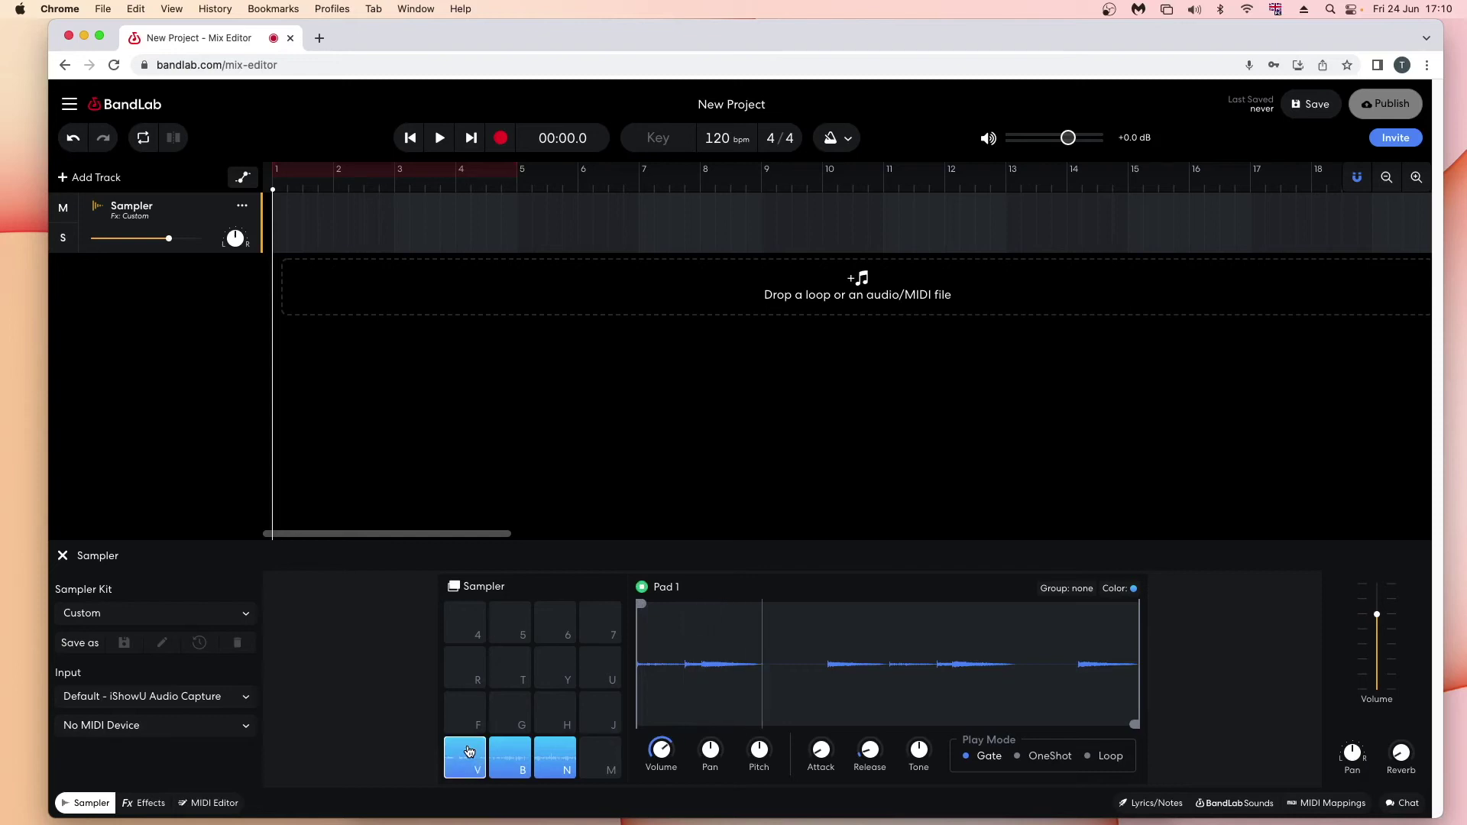
Step: Remove the D-Delay effect from the Sampler track and return to the sampler pads
left_click(156, 805)
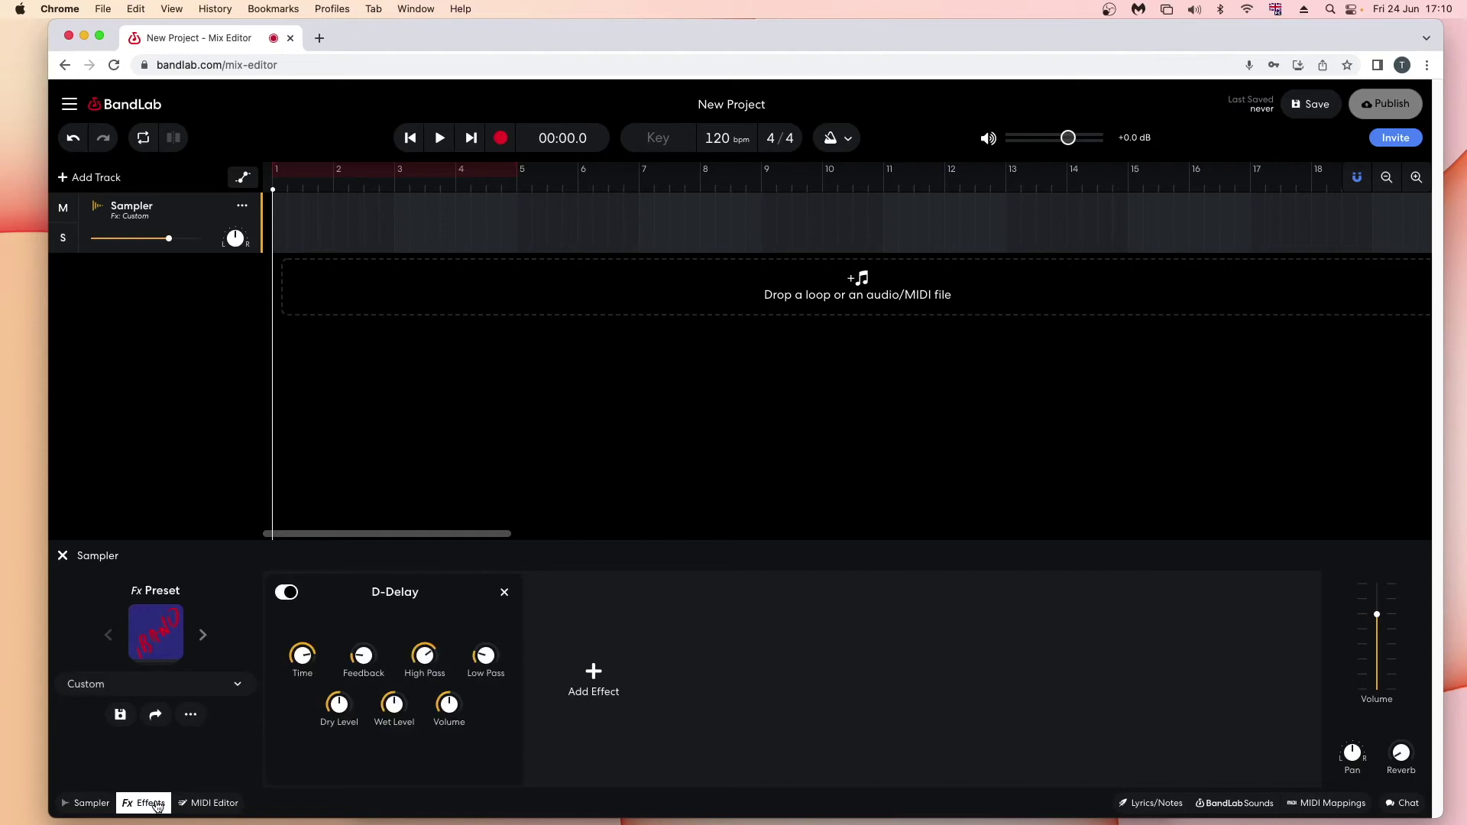
left_click(504, 594)
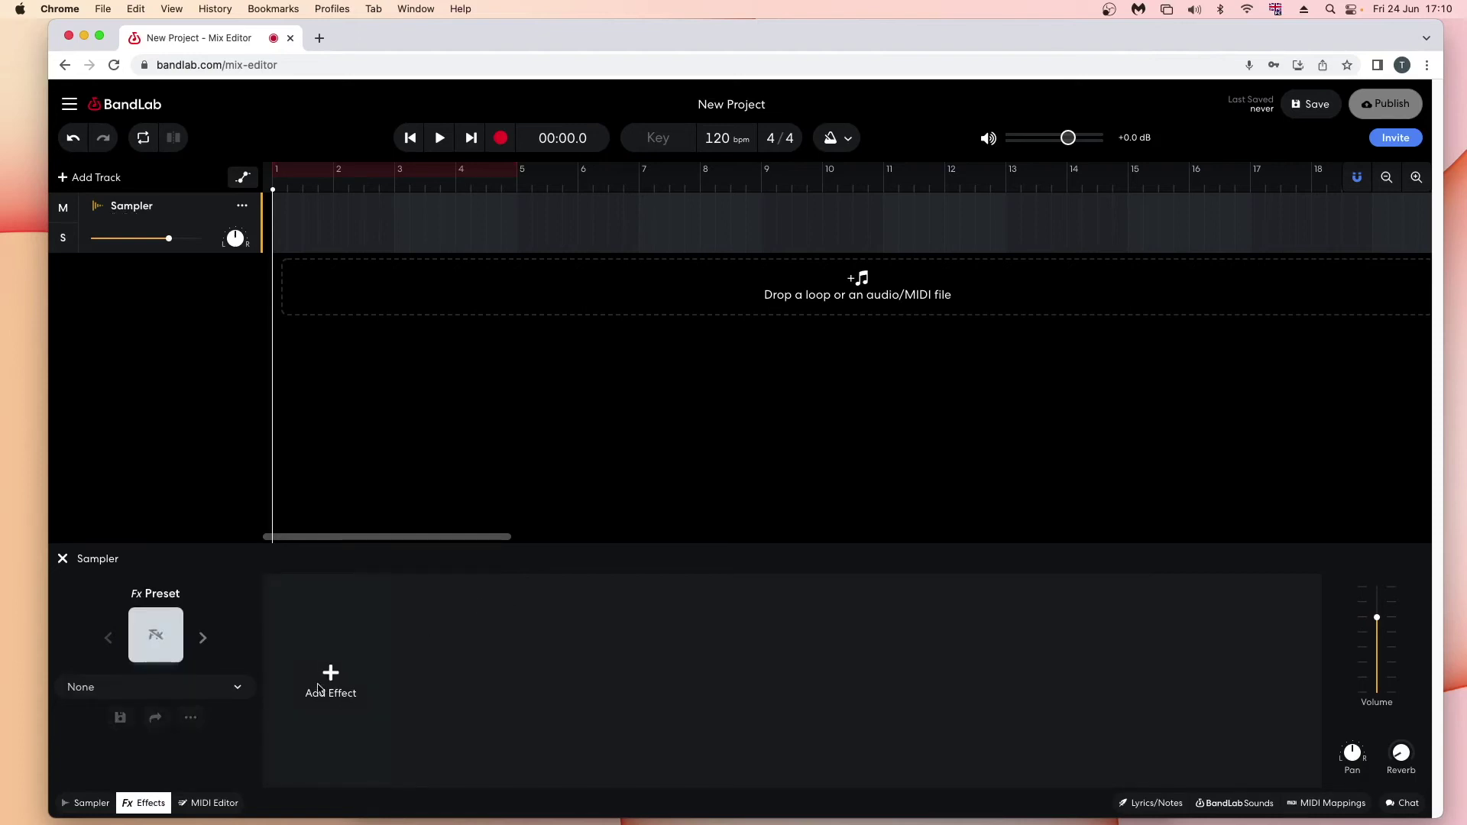
left_click(89, 803)
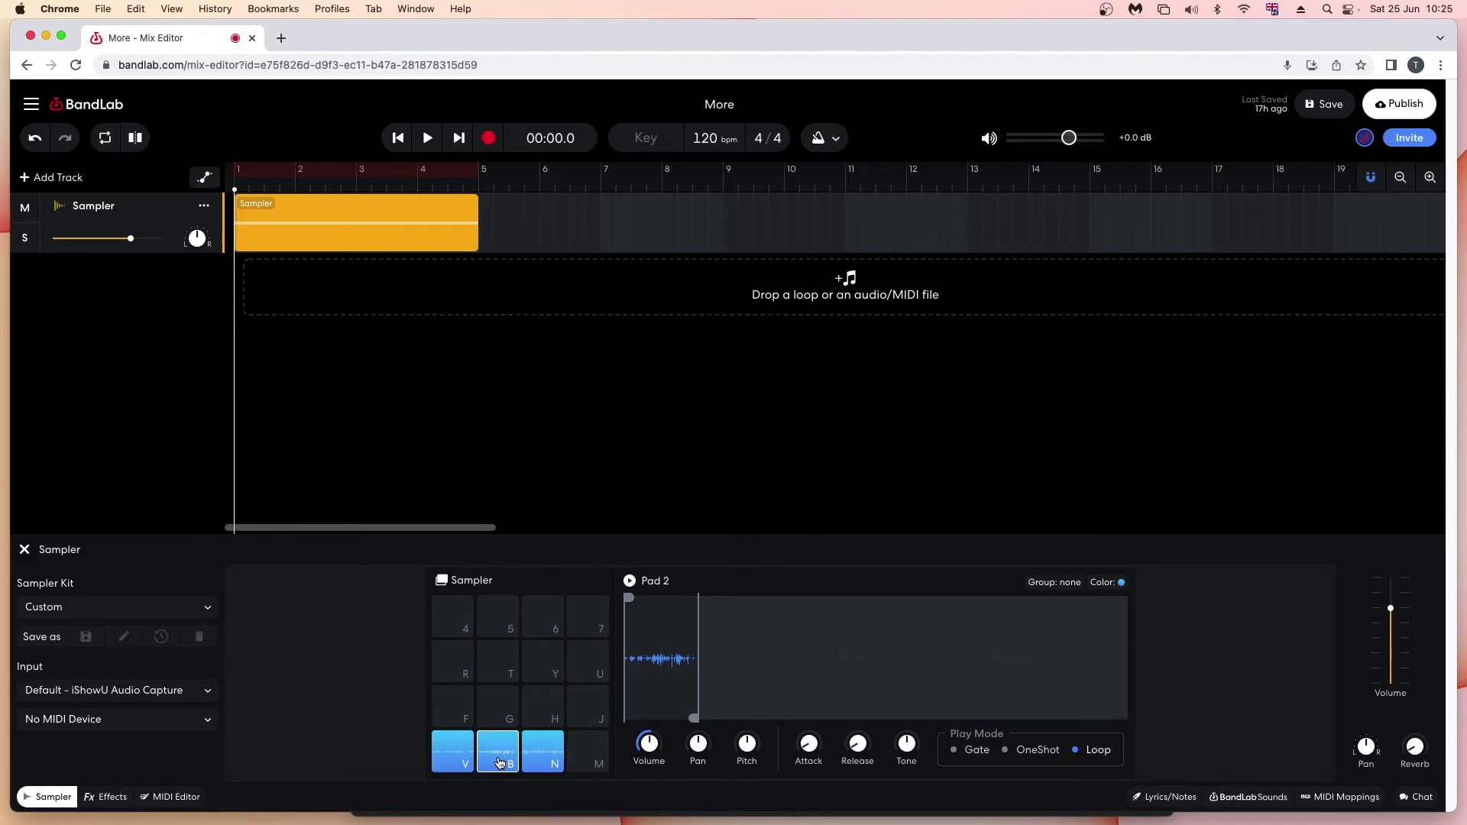
Step: Import SaturnHihatClosed.wav from the Desktop onto pad 13
left_click(452, 625)
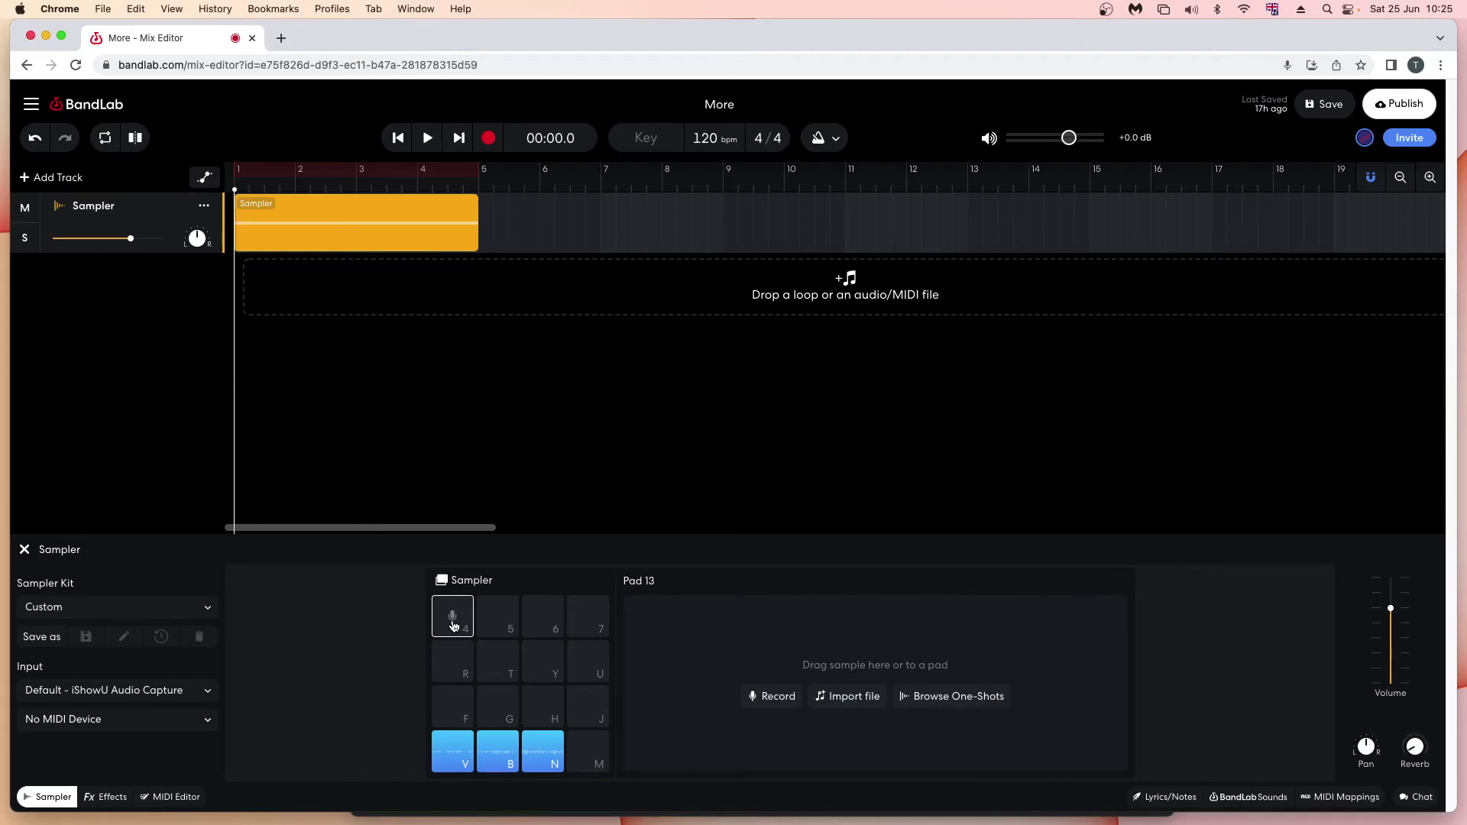
left_click(843, 696)
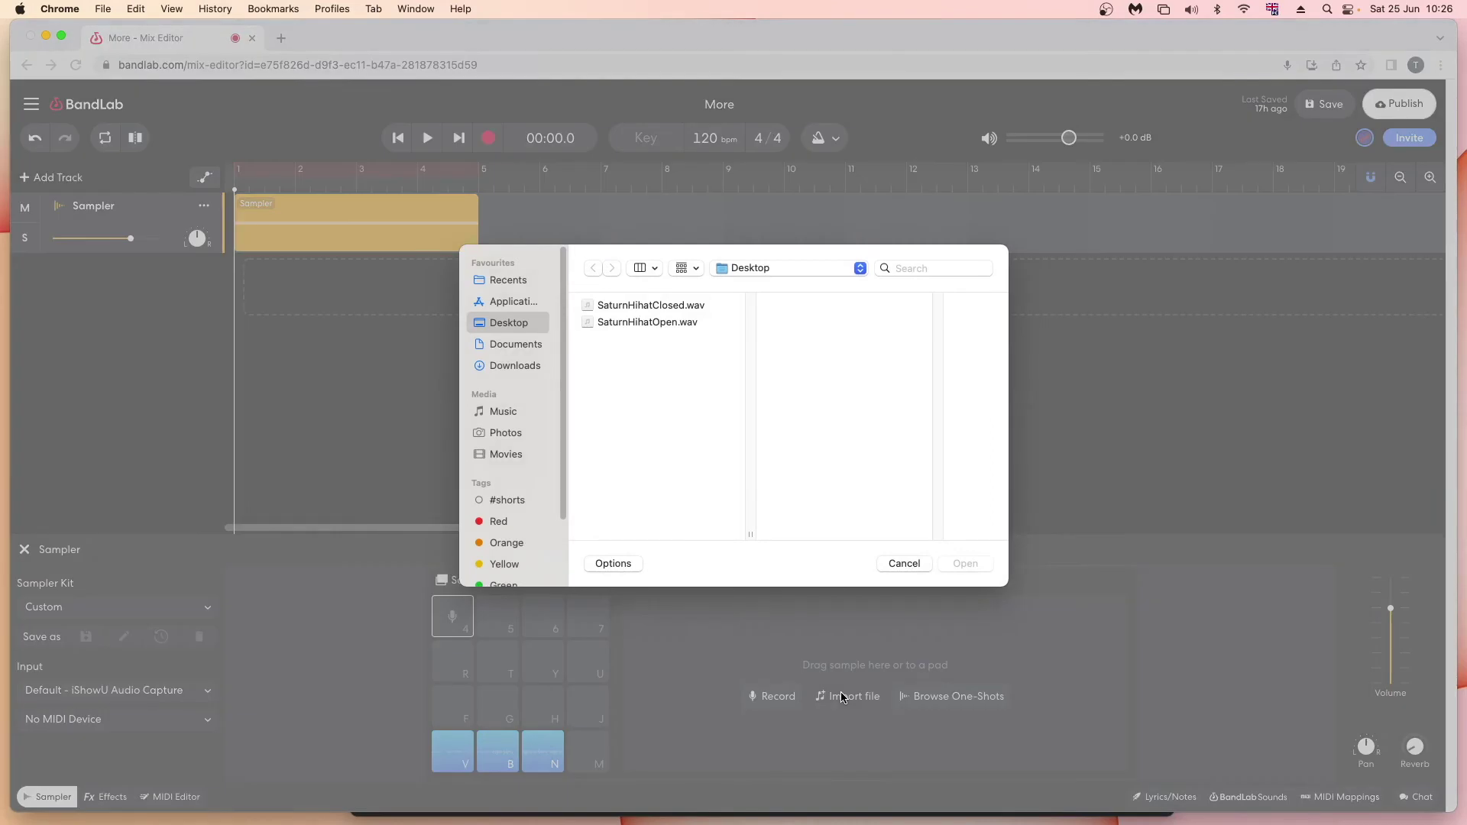
left_click(683, 306)
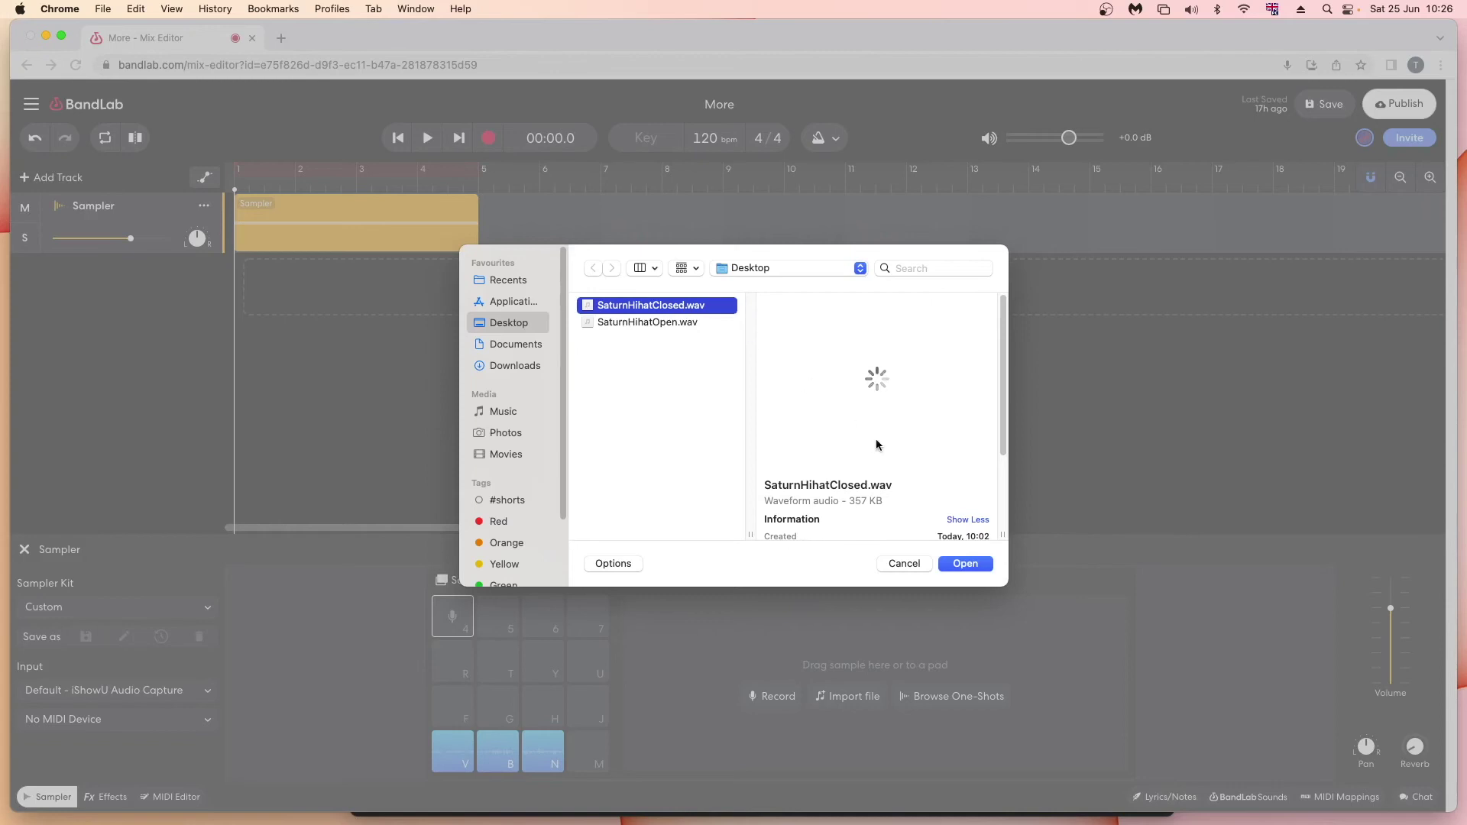
left_click(965, 564)
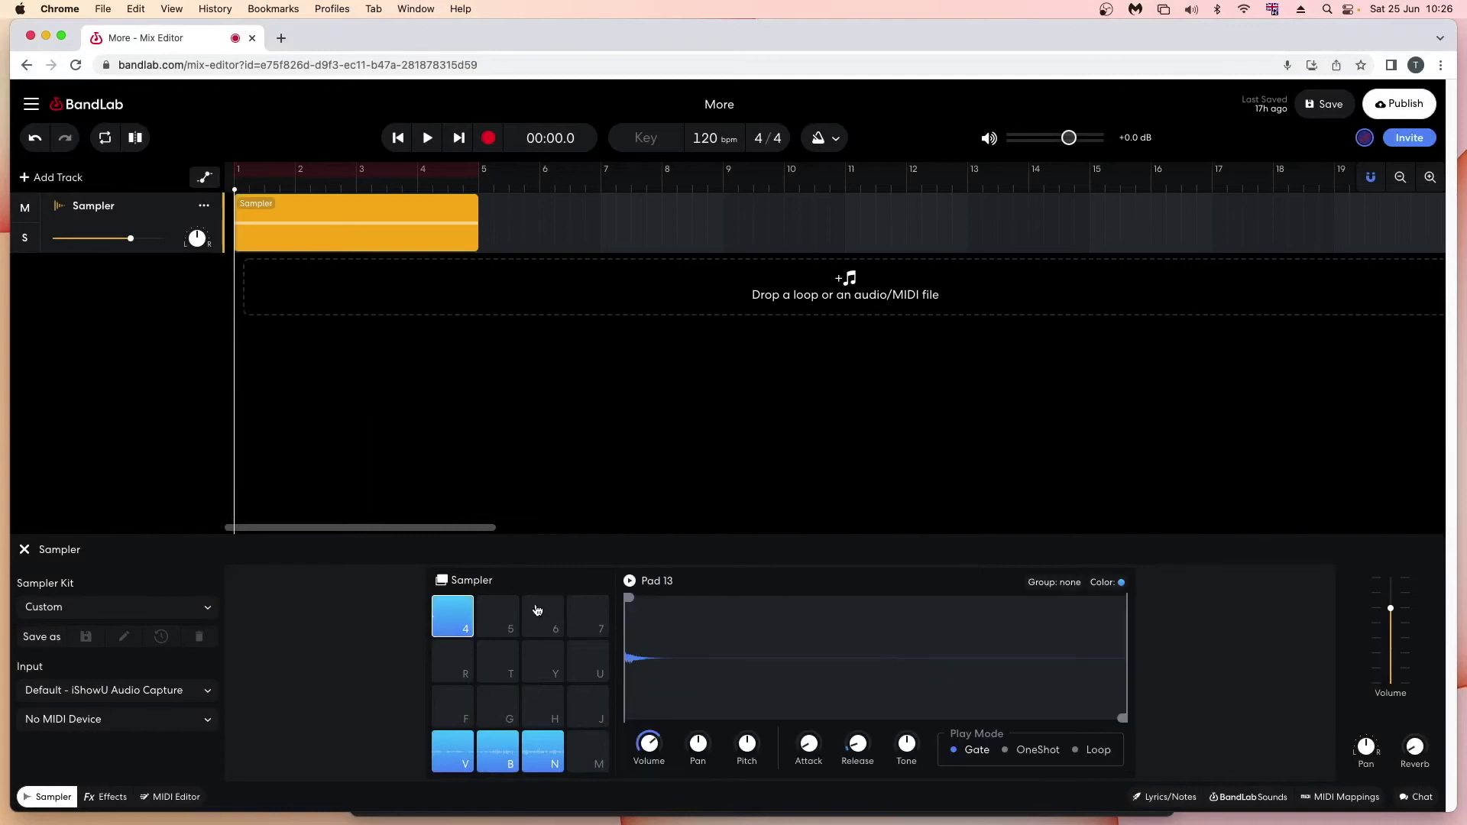
Step: Import SaturnHihatOpen.wav from the Desktop onto pad 14
left_click(509, 619)
left_click(846, 696)
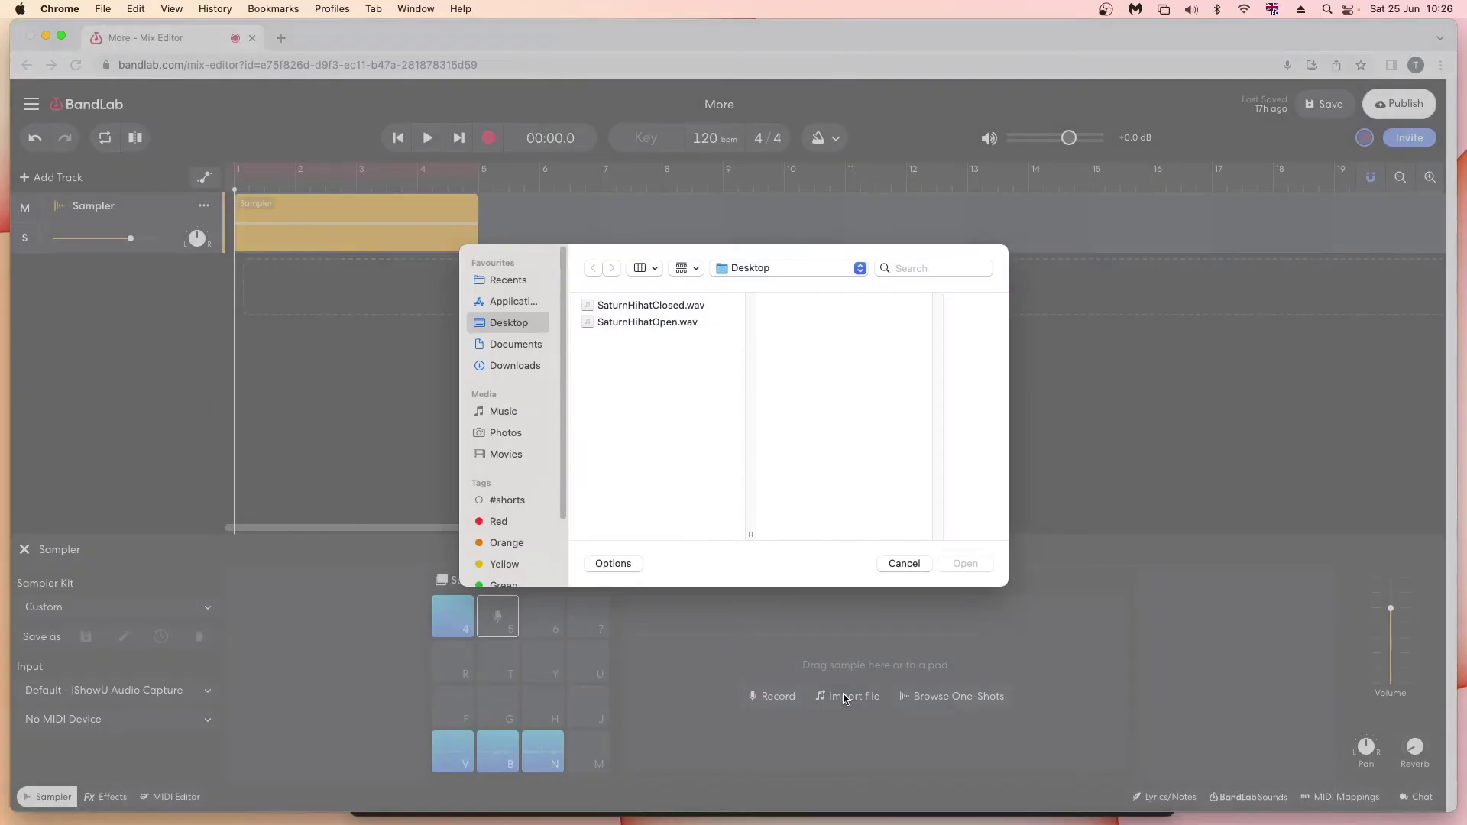
left_click(685, 322)
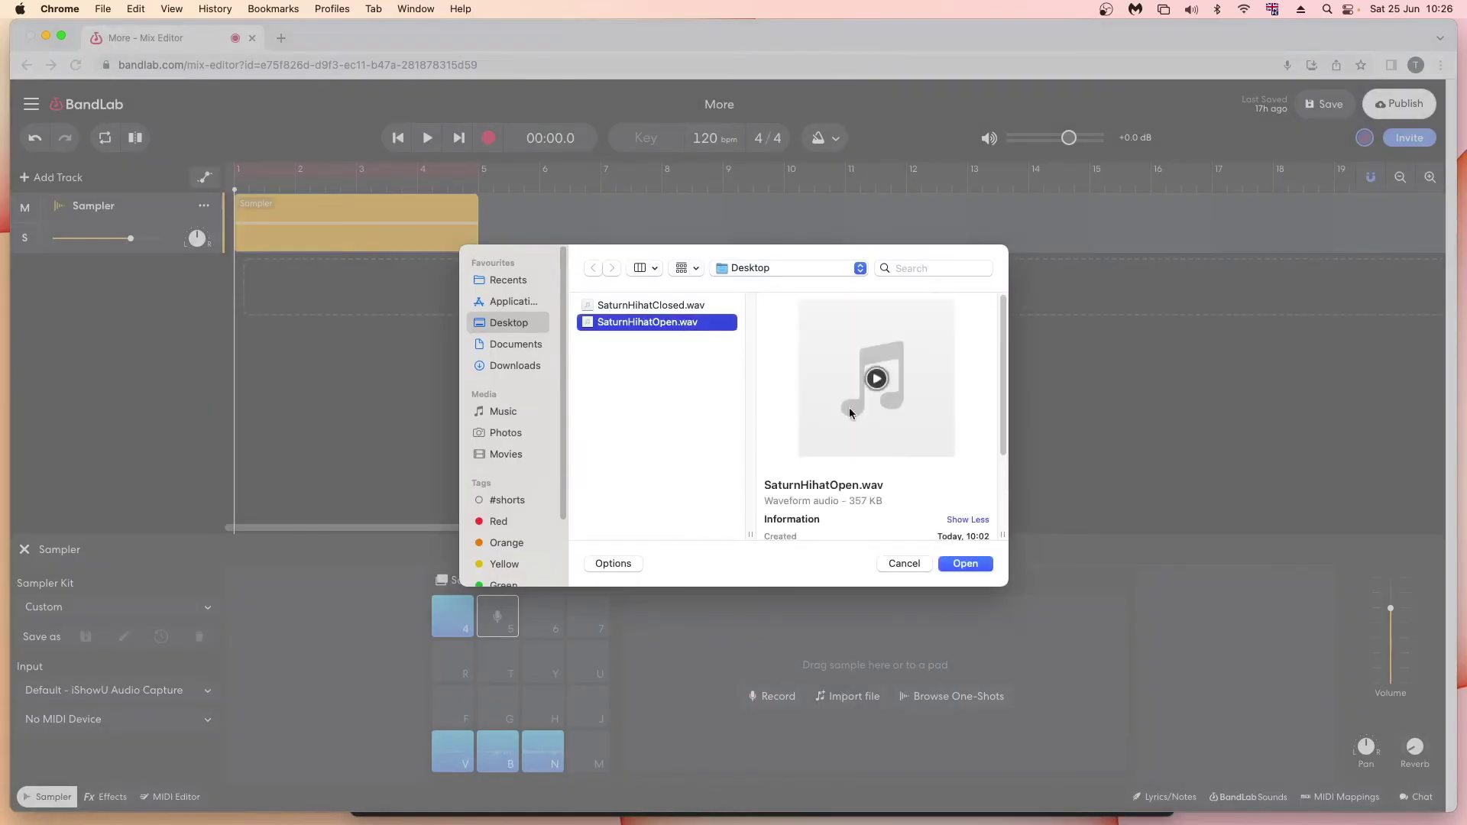
left_click(965, 564)
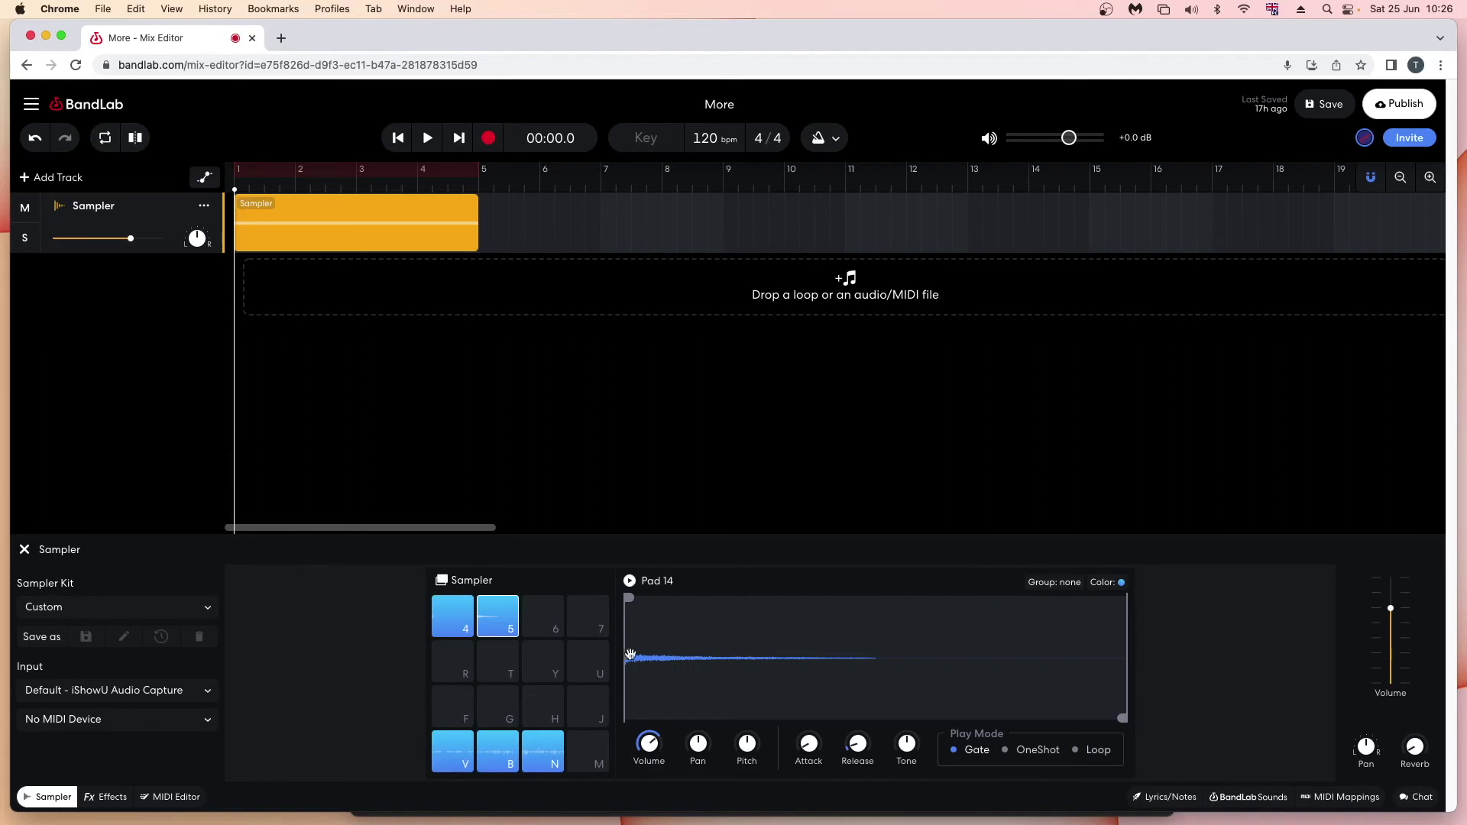
Step: Record a short sample from the audio input onto pad 9
left_click(460, 673)
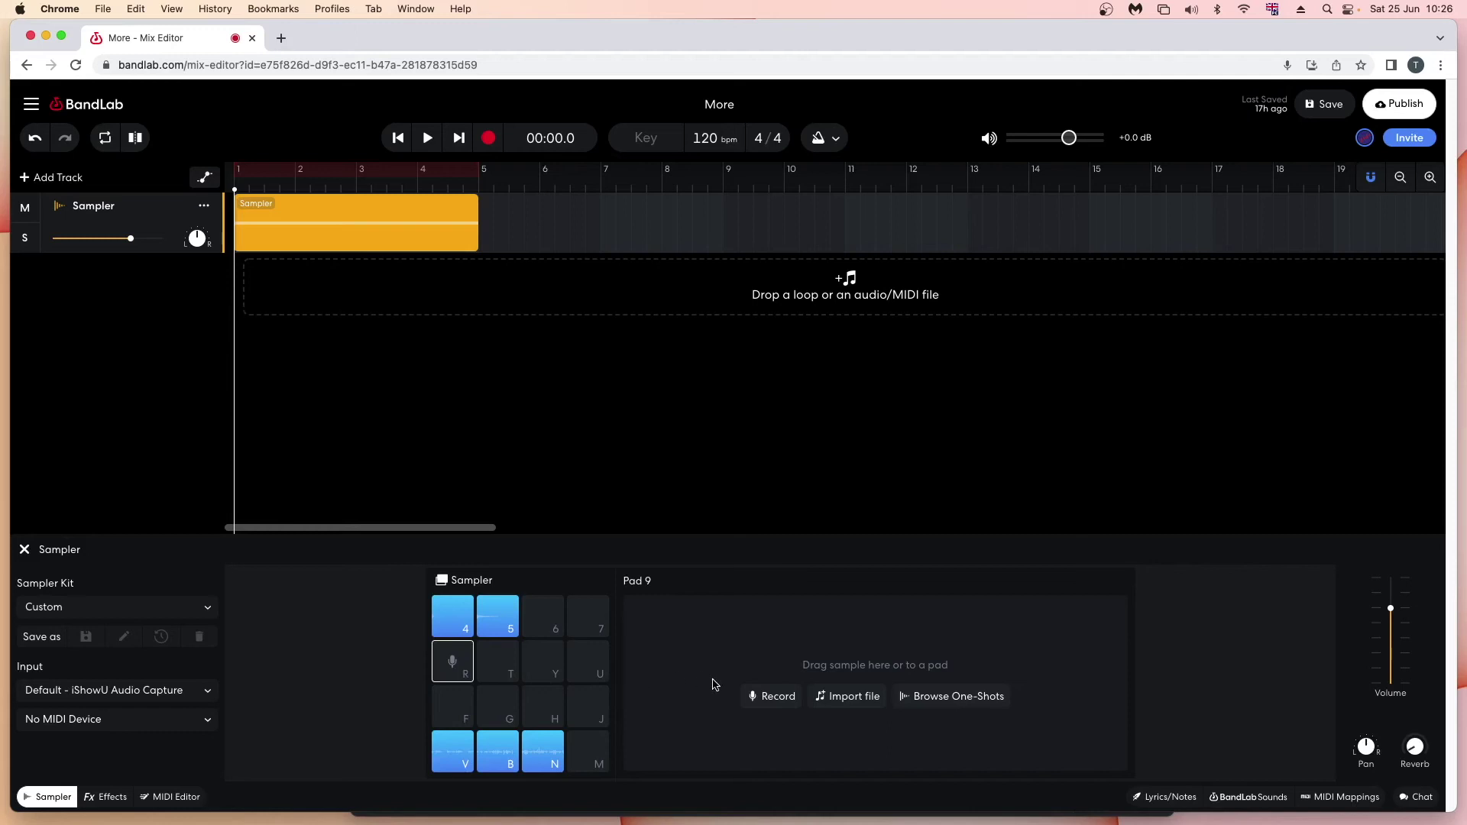
left_click(770, 697)
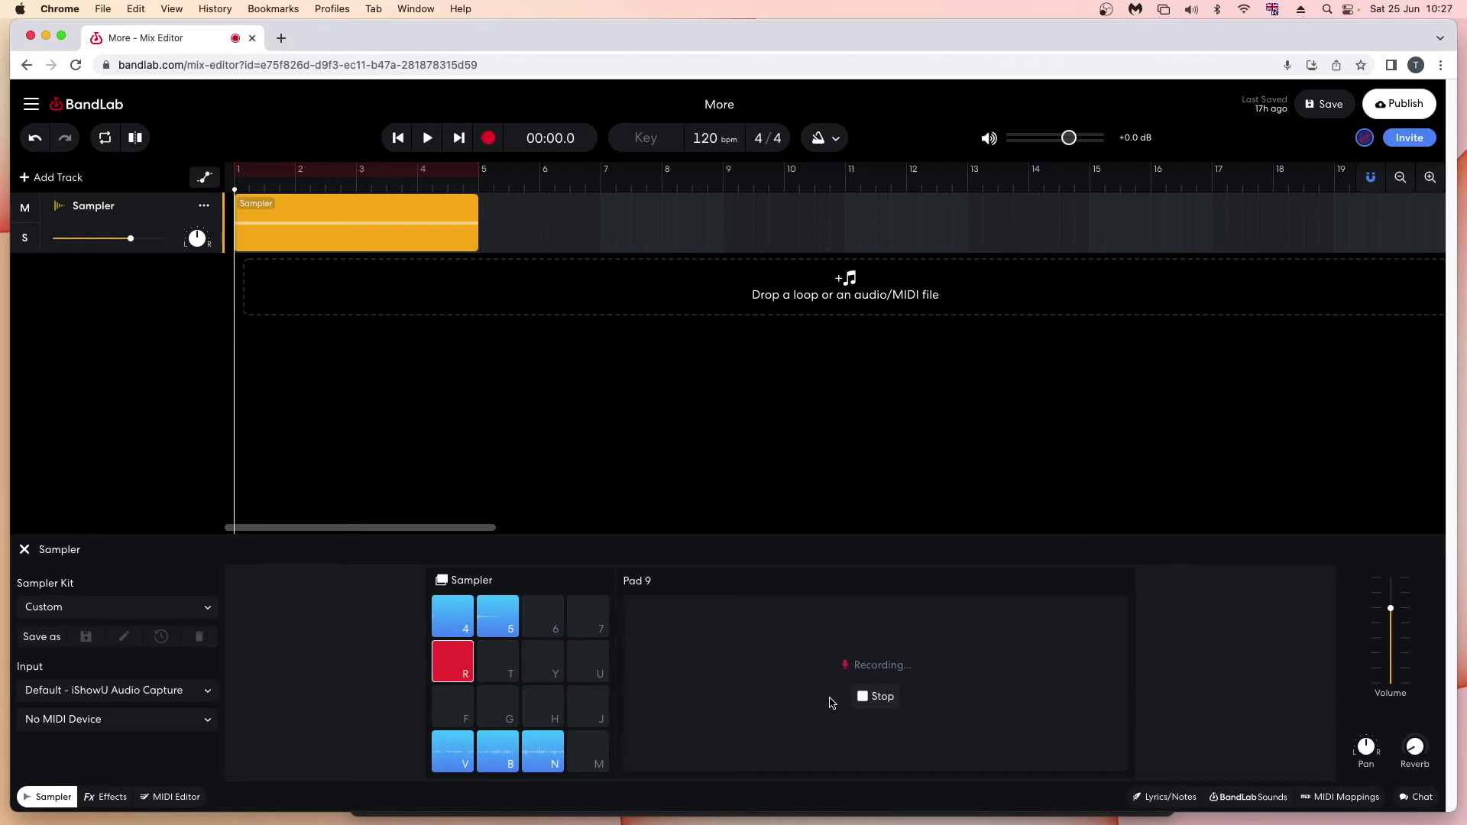
left_click(863, 697)
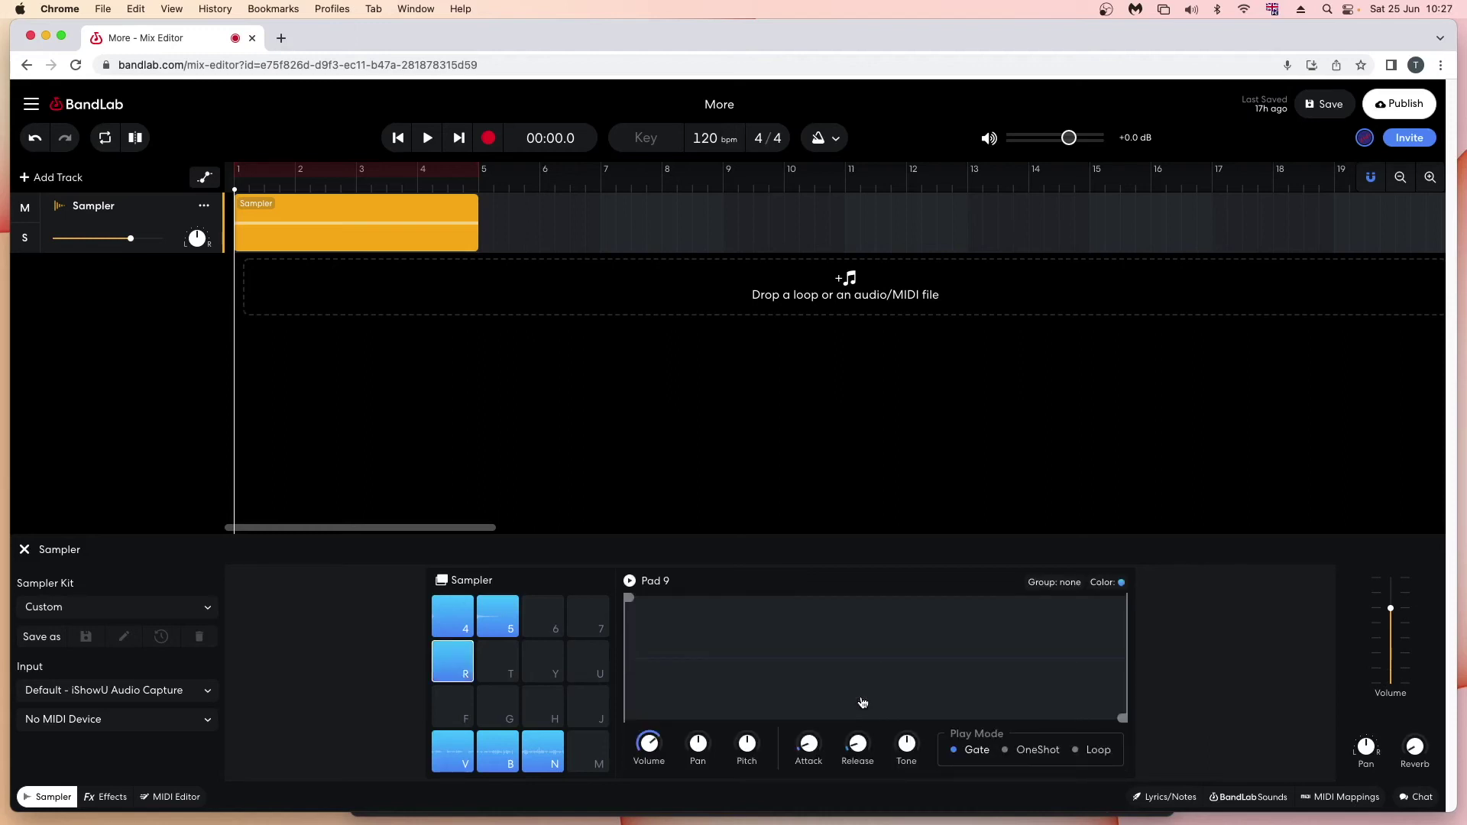
Step: Change the color of pads 13 and 14 to orange
left_click(443, 615)
left_click(1109, 587)
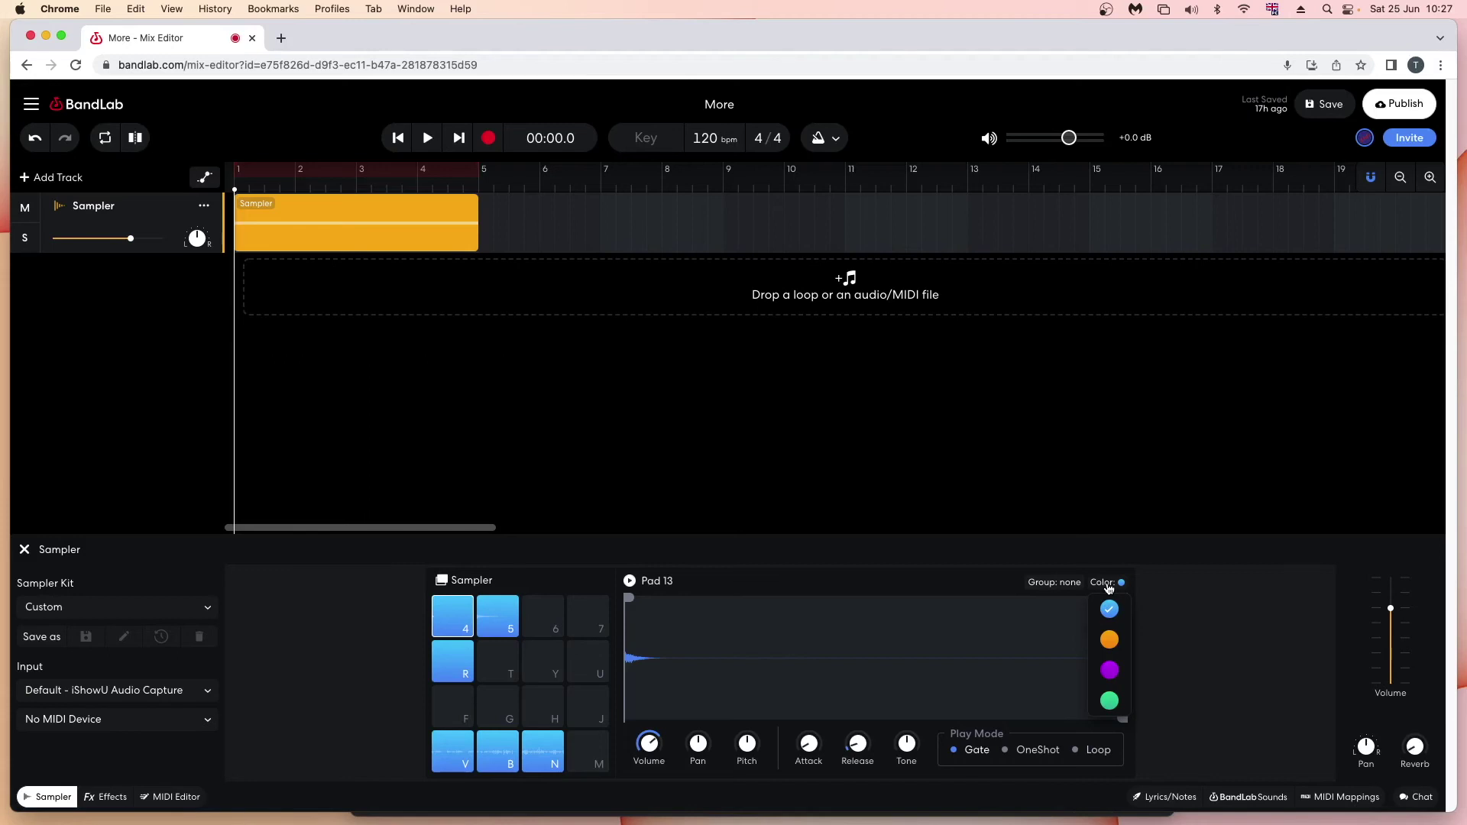
left_click(1109, 639)
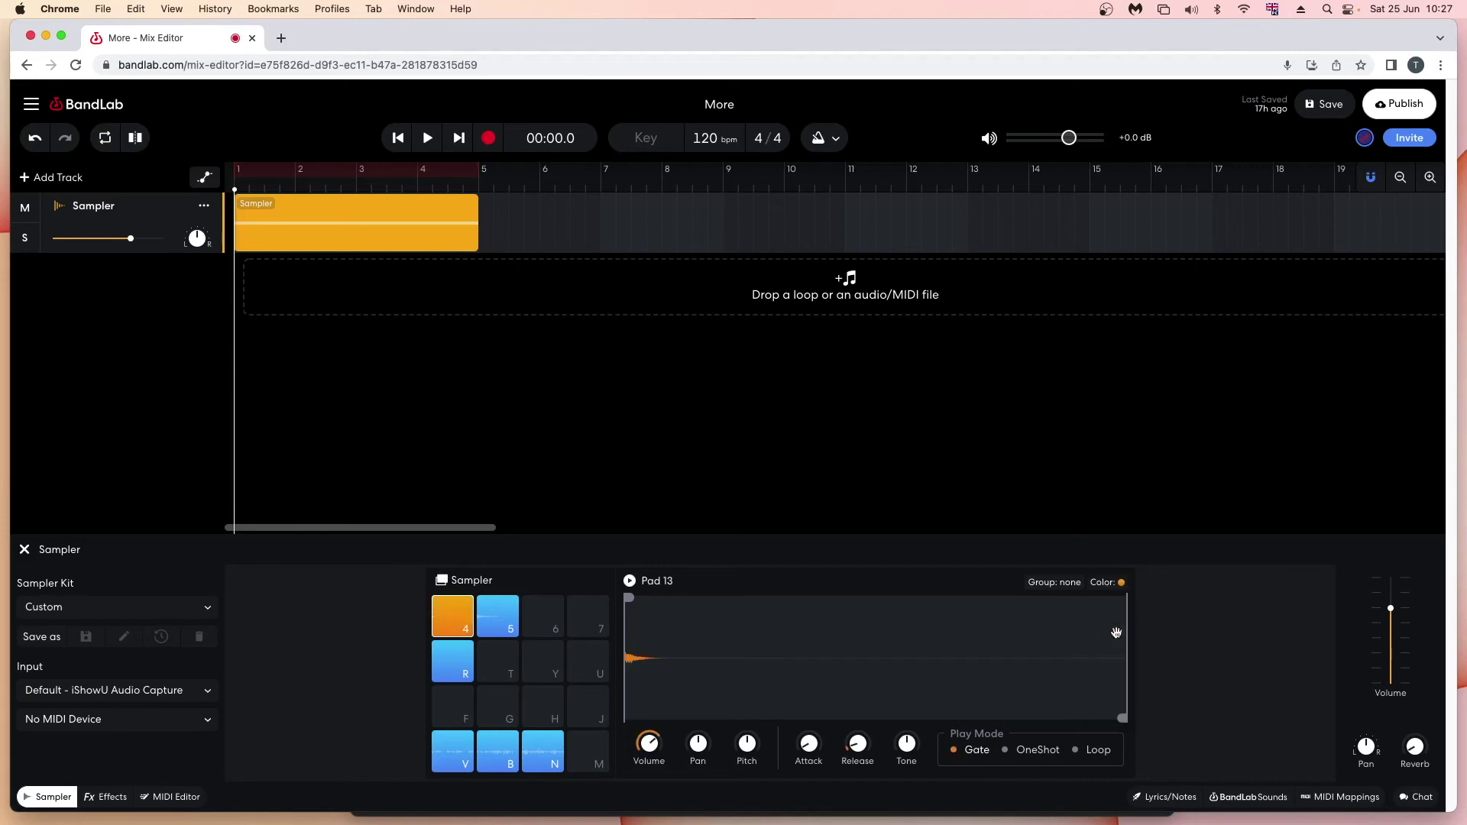
left_click(512, 611)
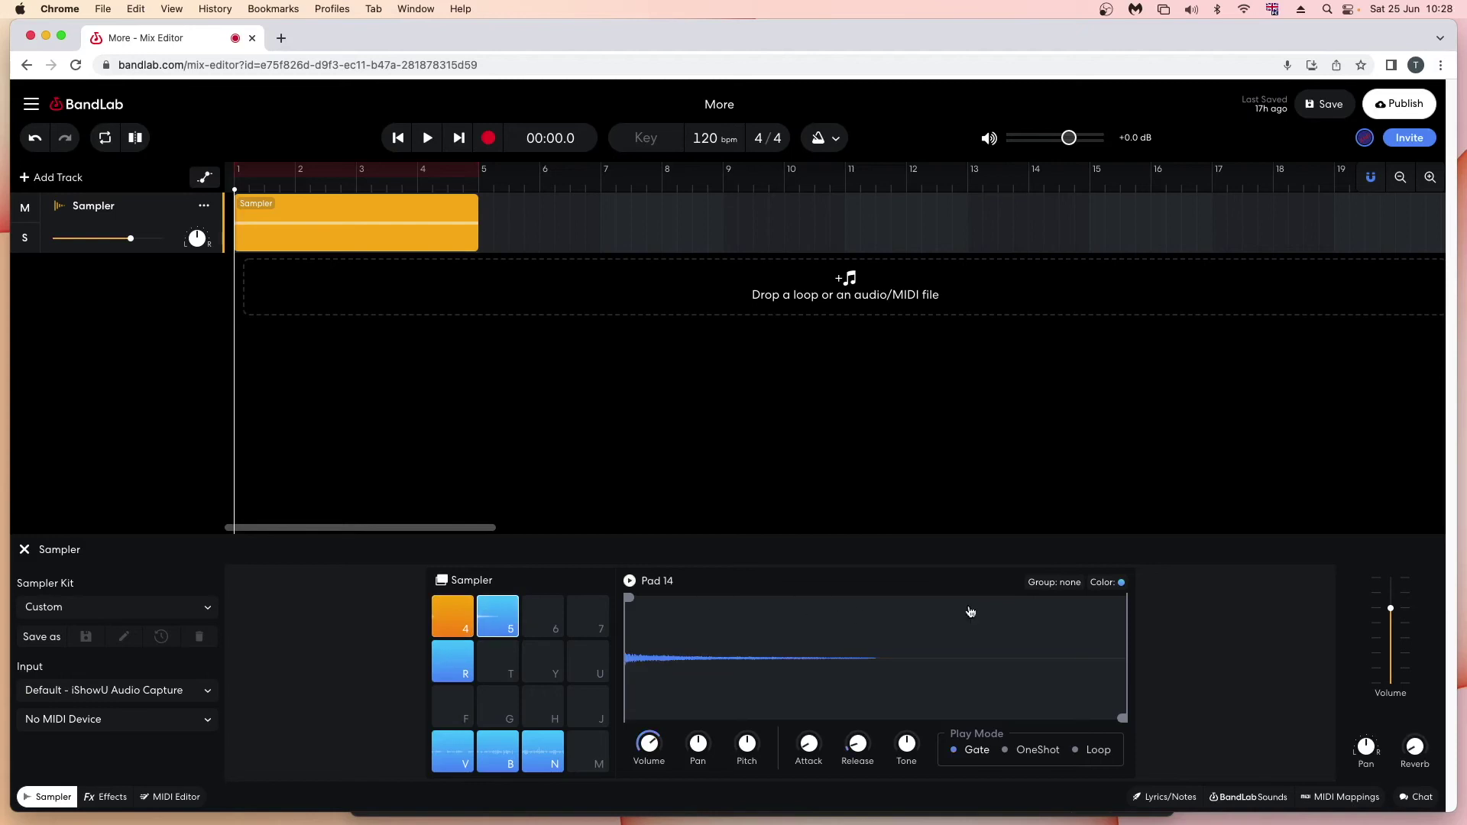
left_click(1109, 587)
left_click(1111, 640)
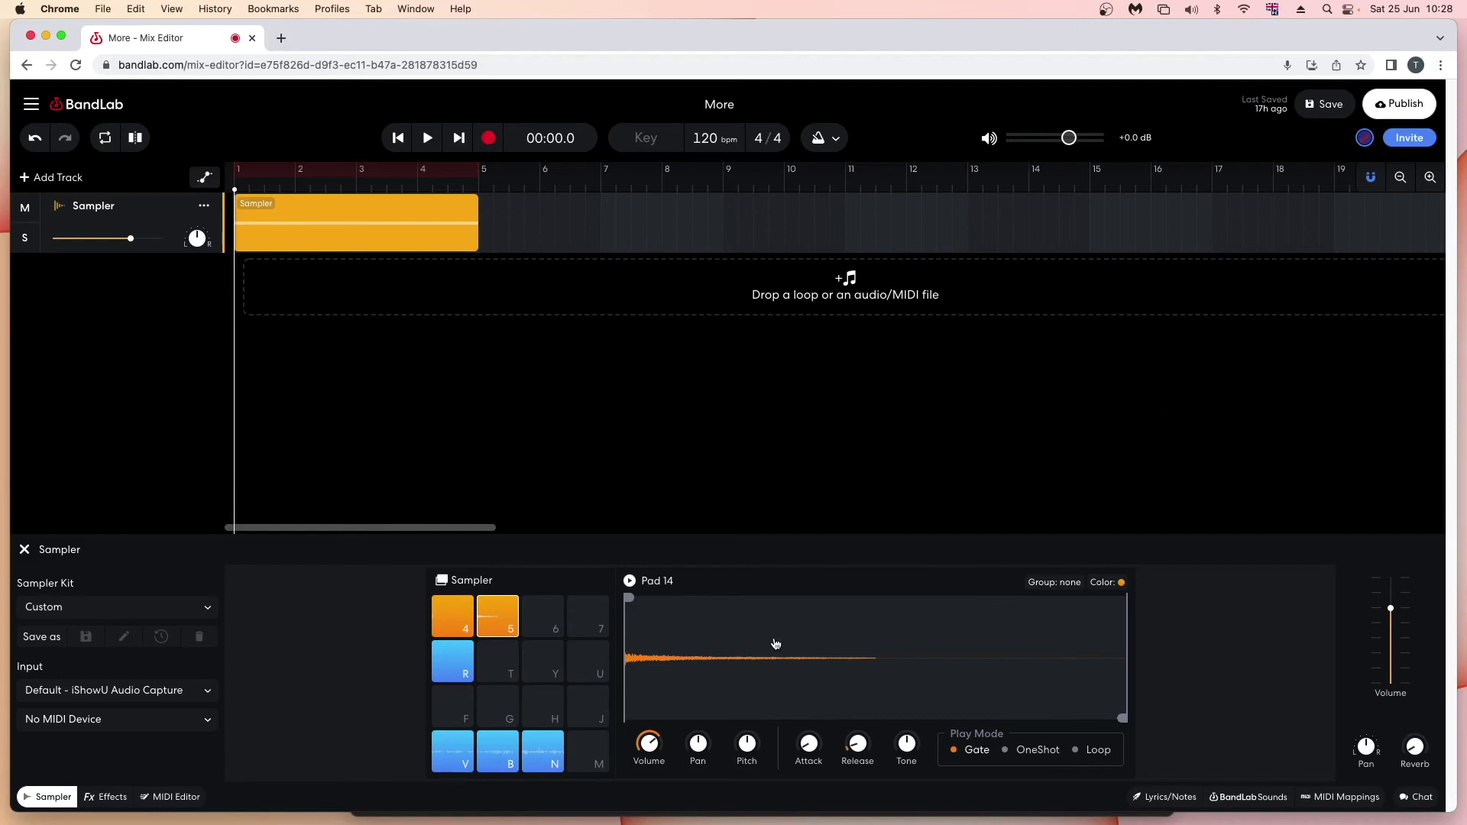
Step: Assign the hi-hat pads 13 and 14 to group 1
left_click(451, 625)
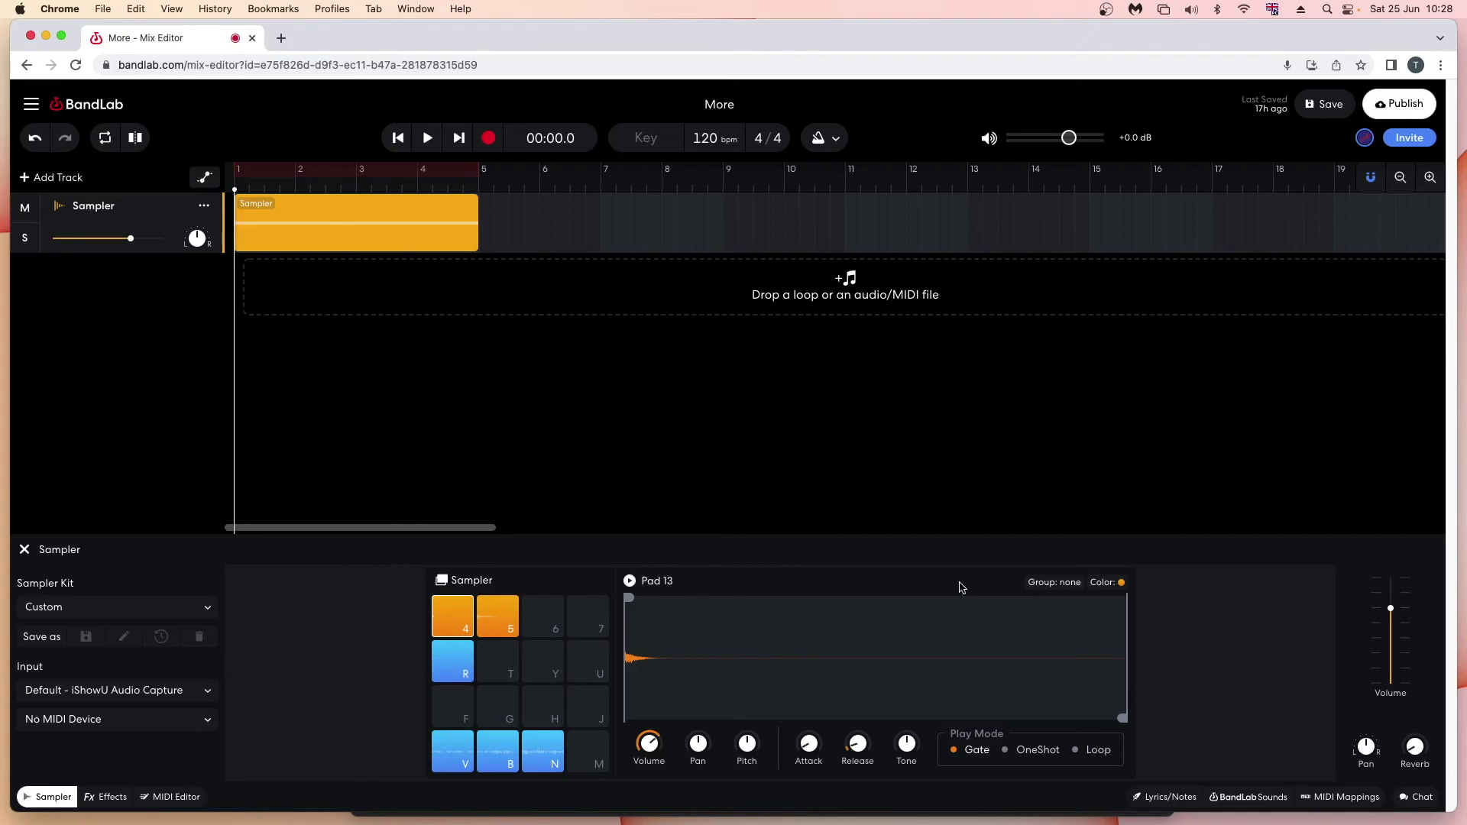
left_click(1045, 584)
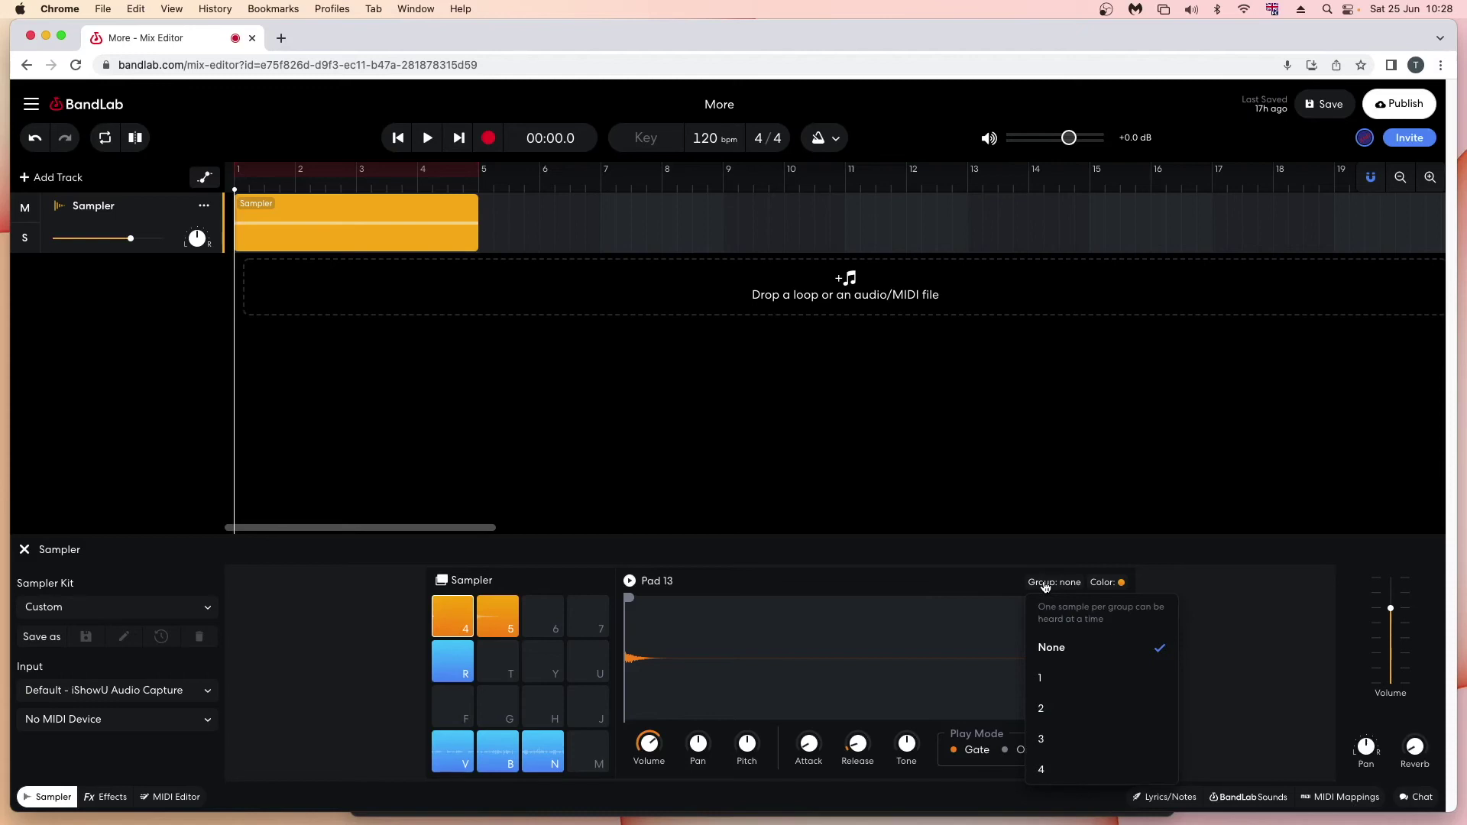
left_click(1044, 676)
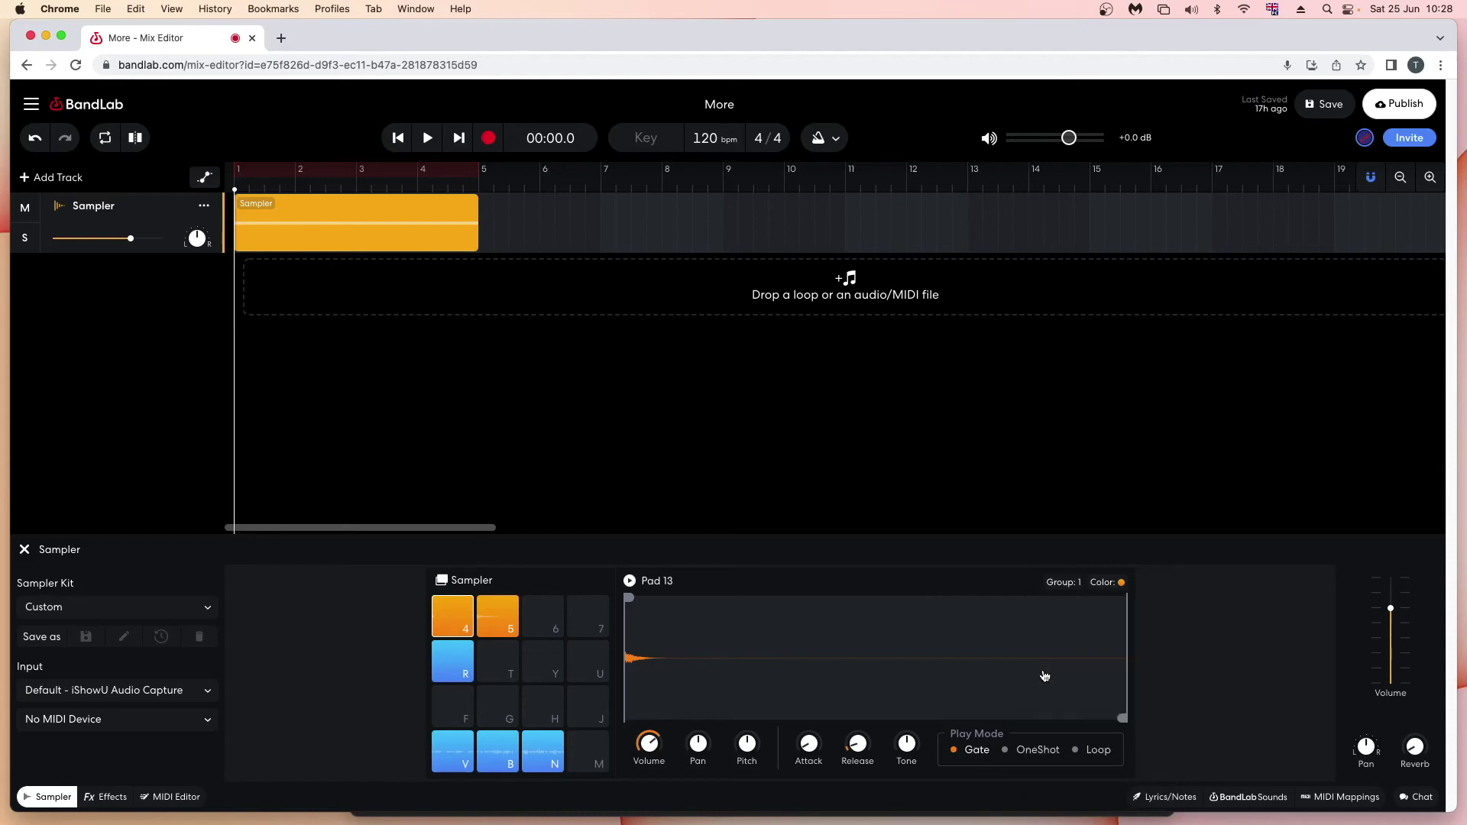
left_click(499, 621)
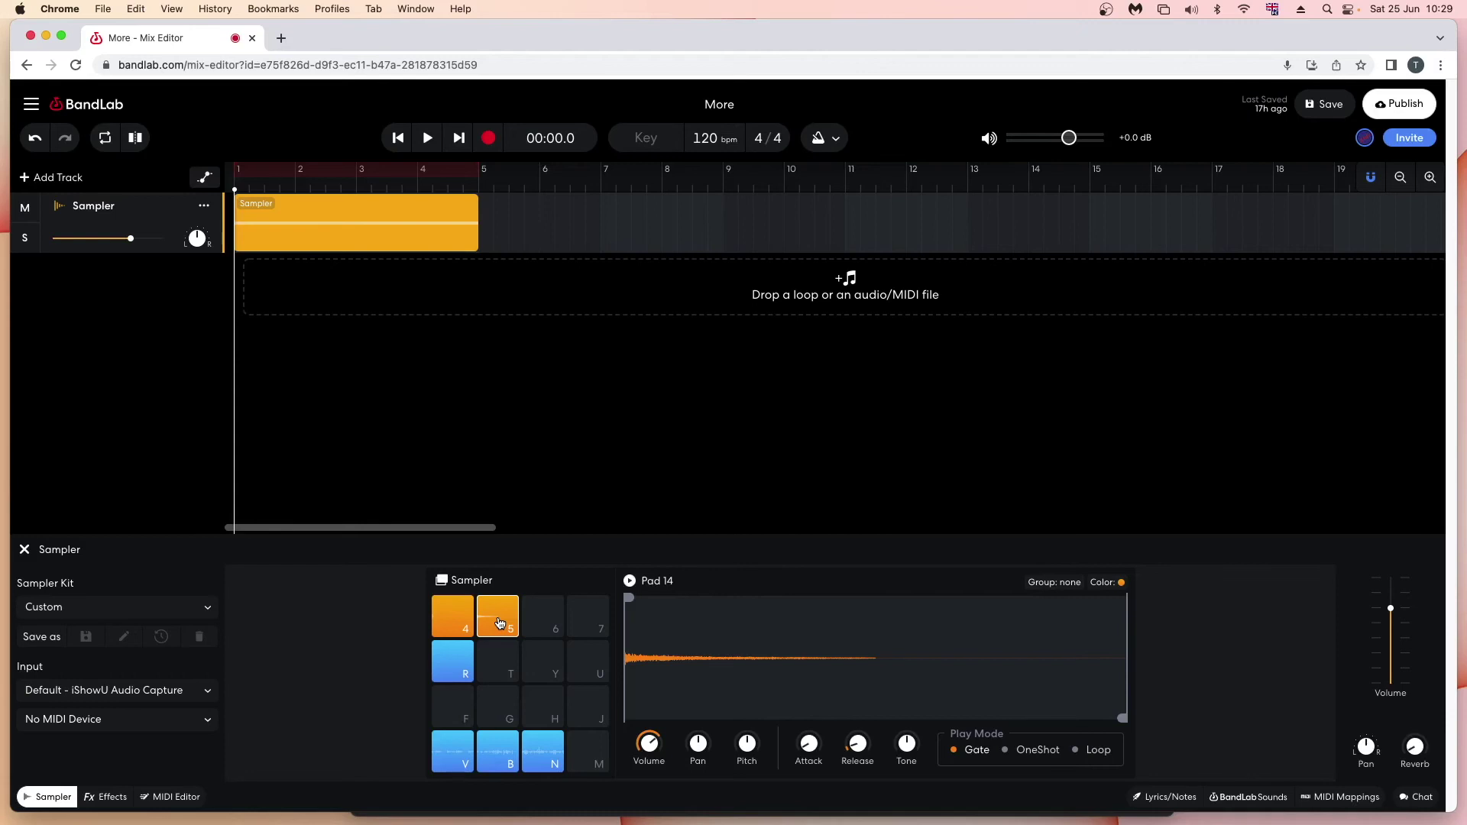
left_click(1064, 585)
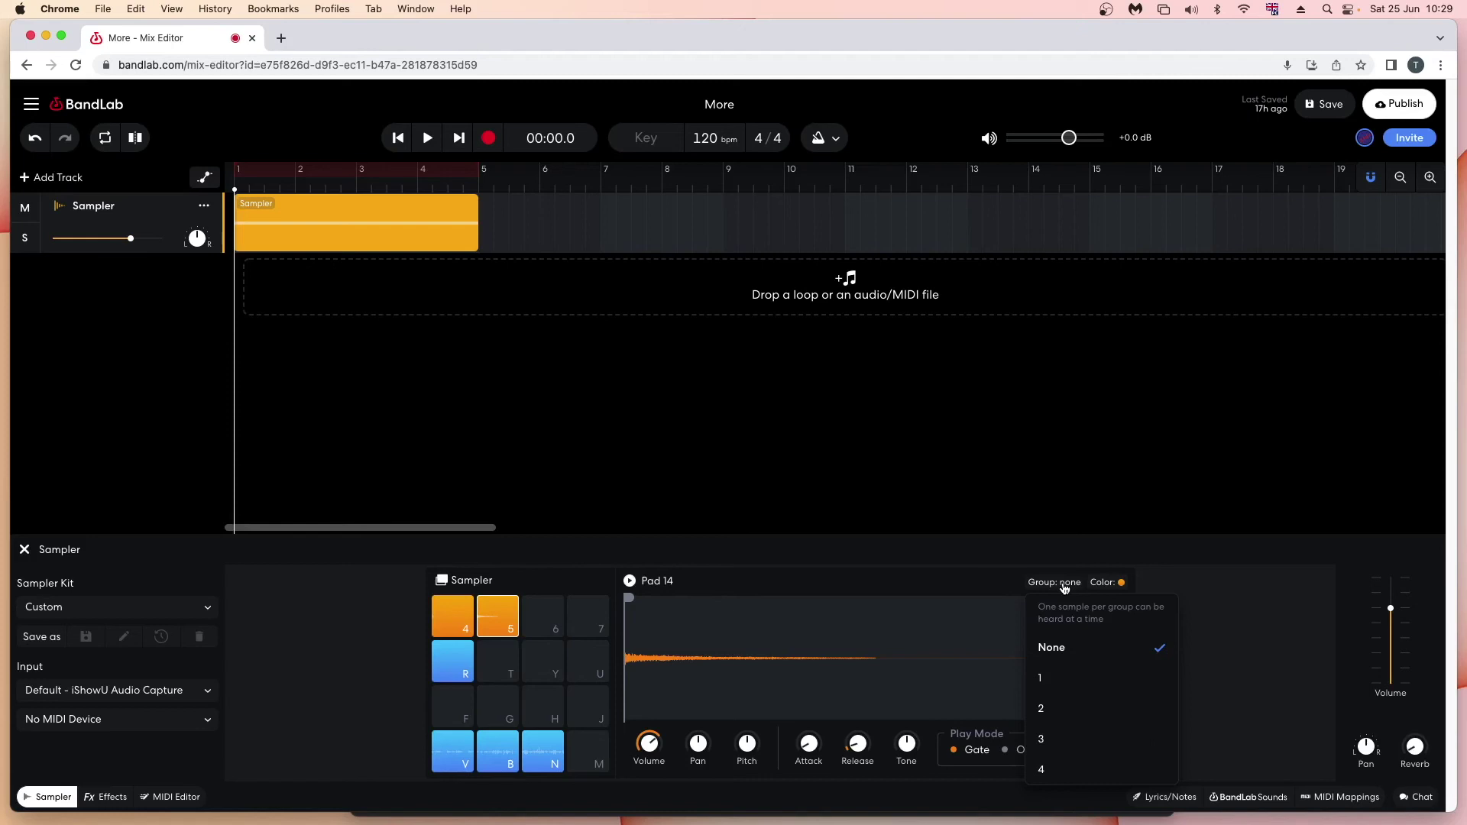
left_click(1040, 681)
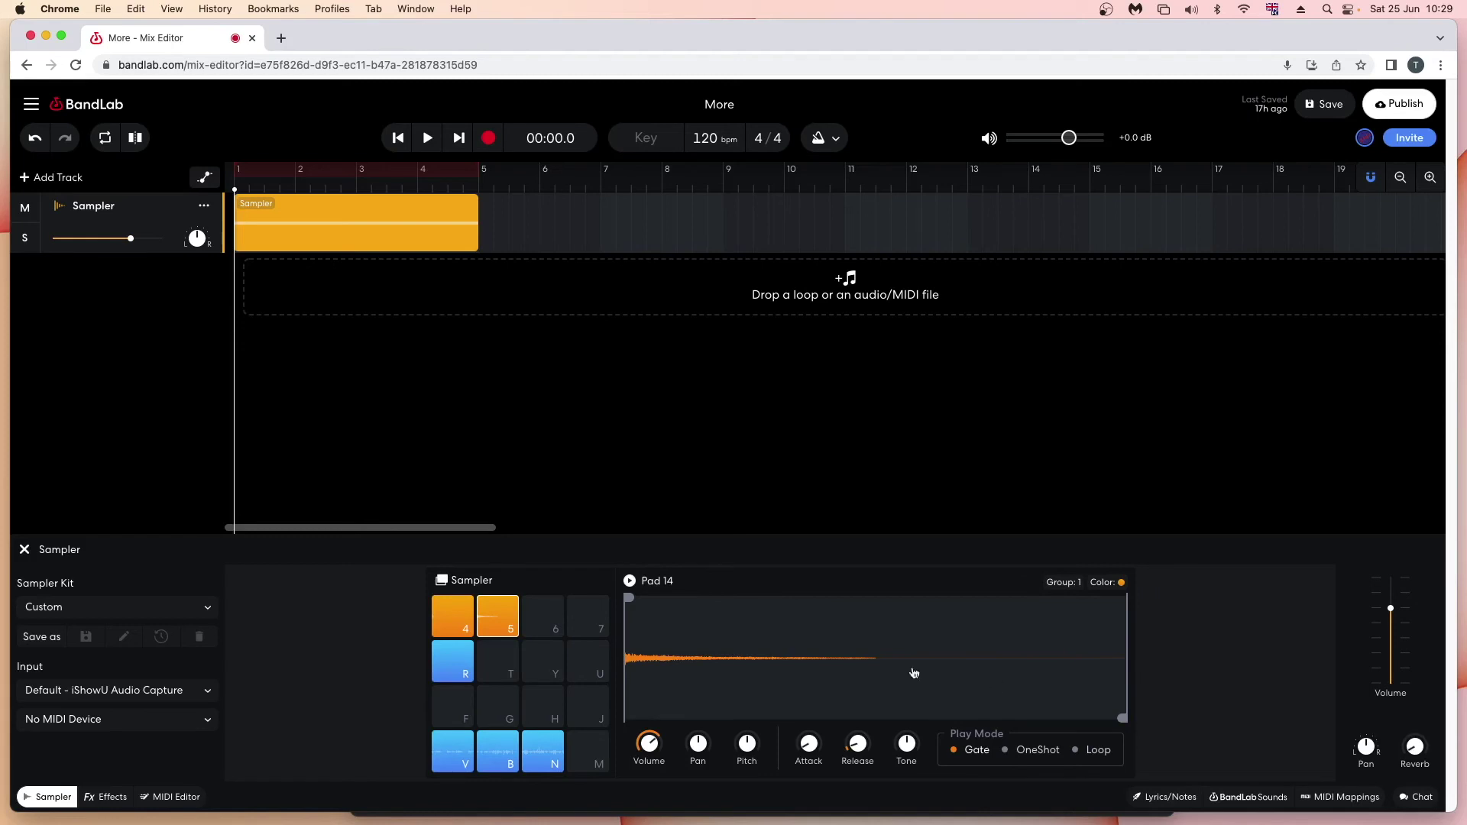
Step: Set pad 13 to the OneShot play mode and trigger pads 14 and 13 alternately to hear the grouping
left_click(485, 611)
left_click(460, 616)
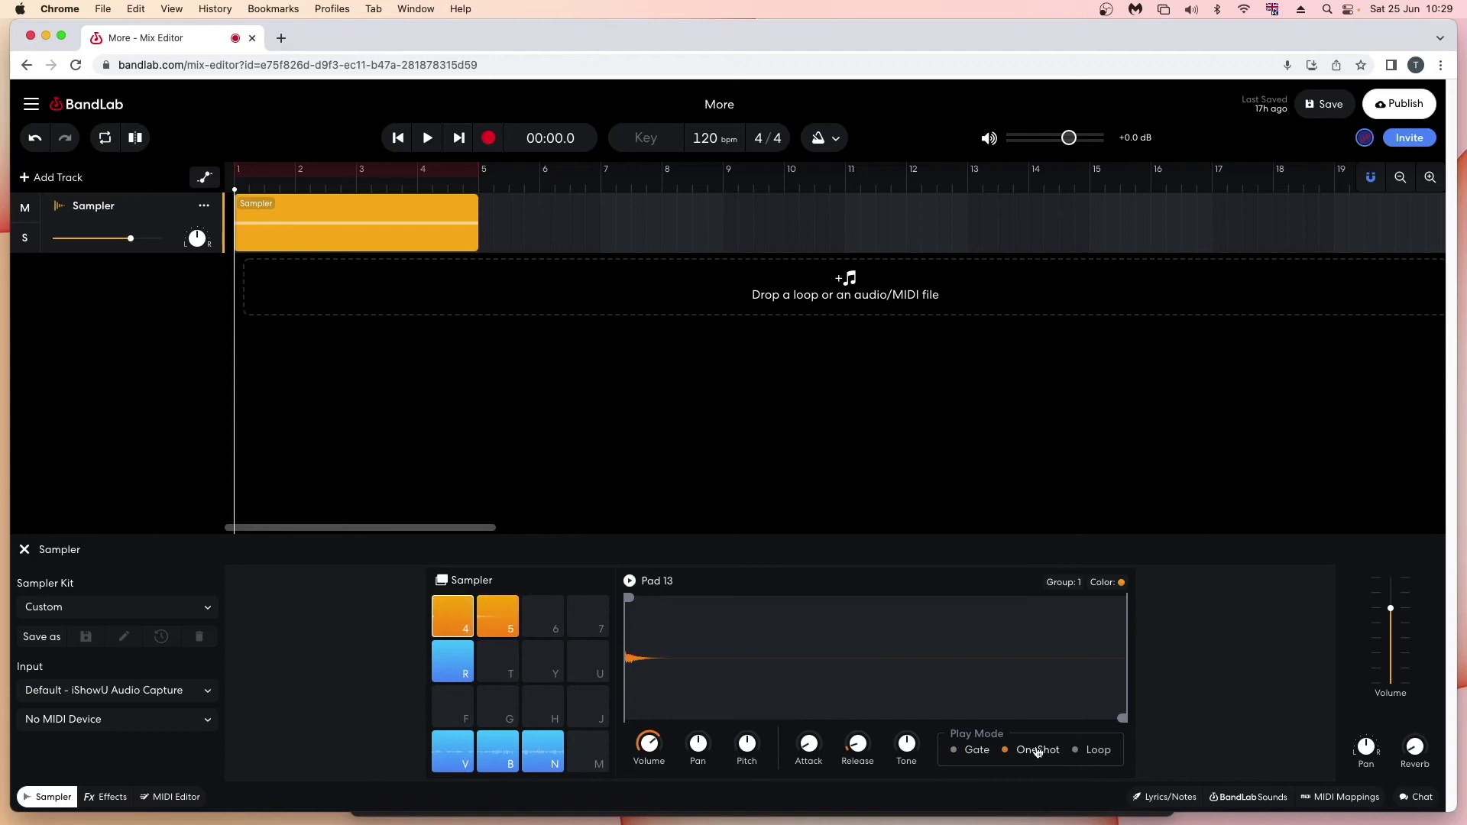
left_click(500, 617)
left_click(451, 617)
left_click(498, 616)
left_click(463, 619)
Step: Save the current sampler setup as a new kit named "my new kit 1"
left_click(42, 637)
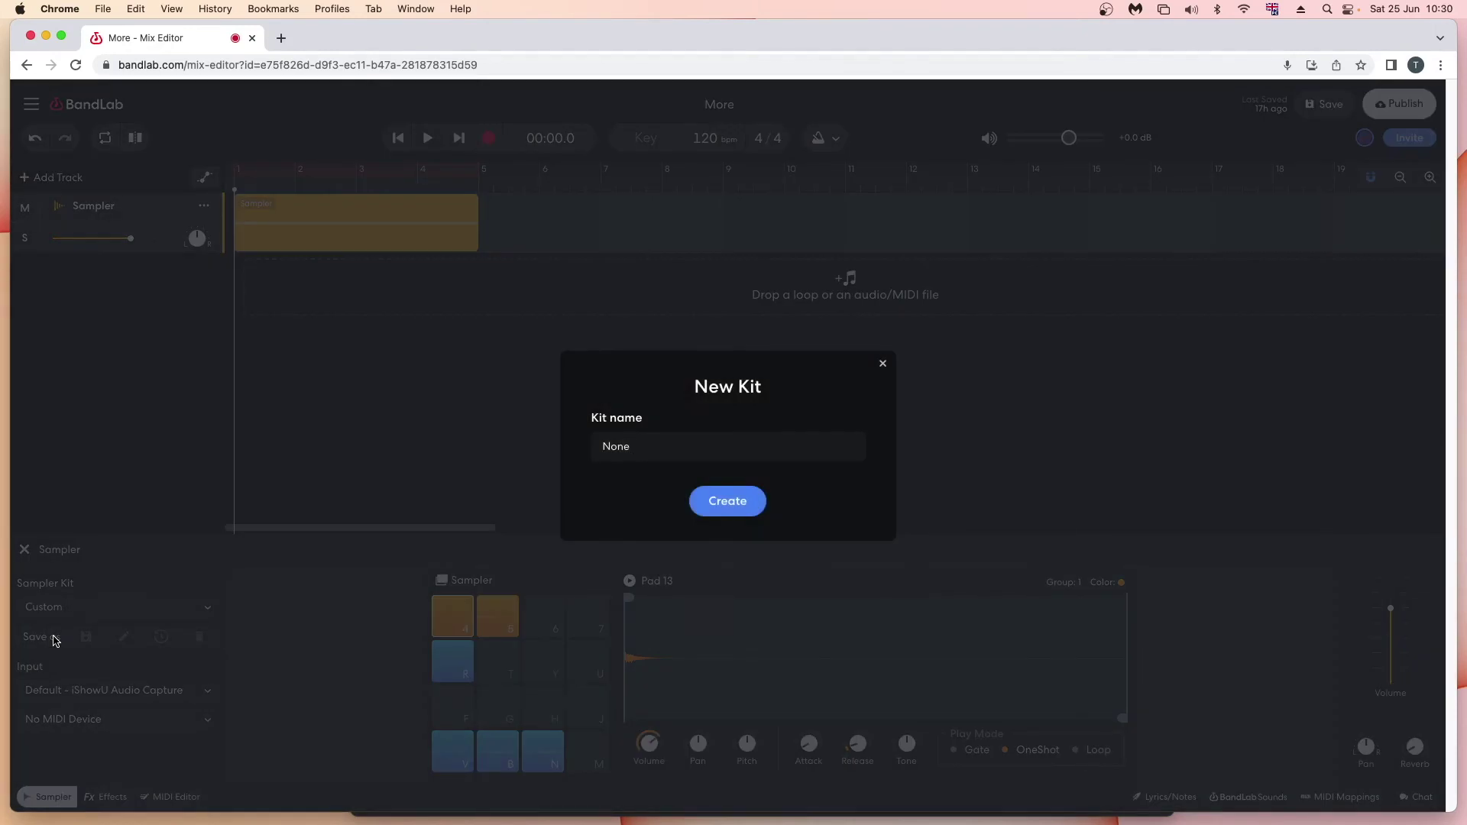
key("BackSpace")
key("BackSpace")
key("BackSpace")
key("BackSpace")
type("my new kit")
left_click(727, 503)
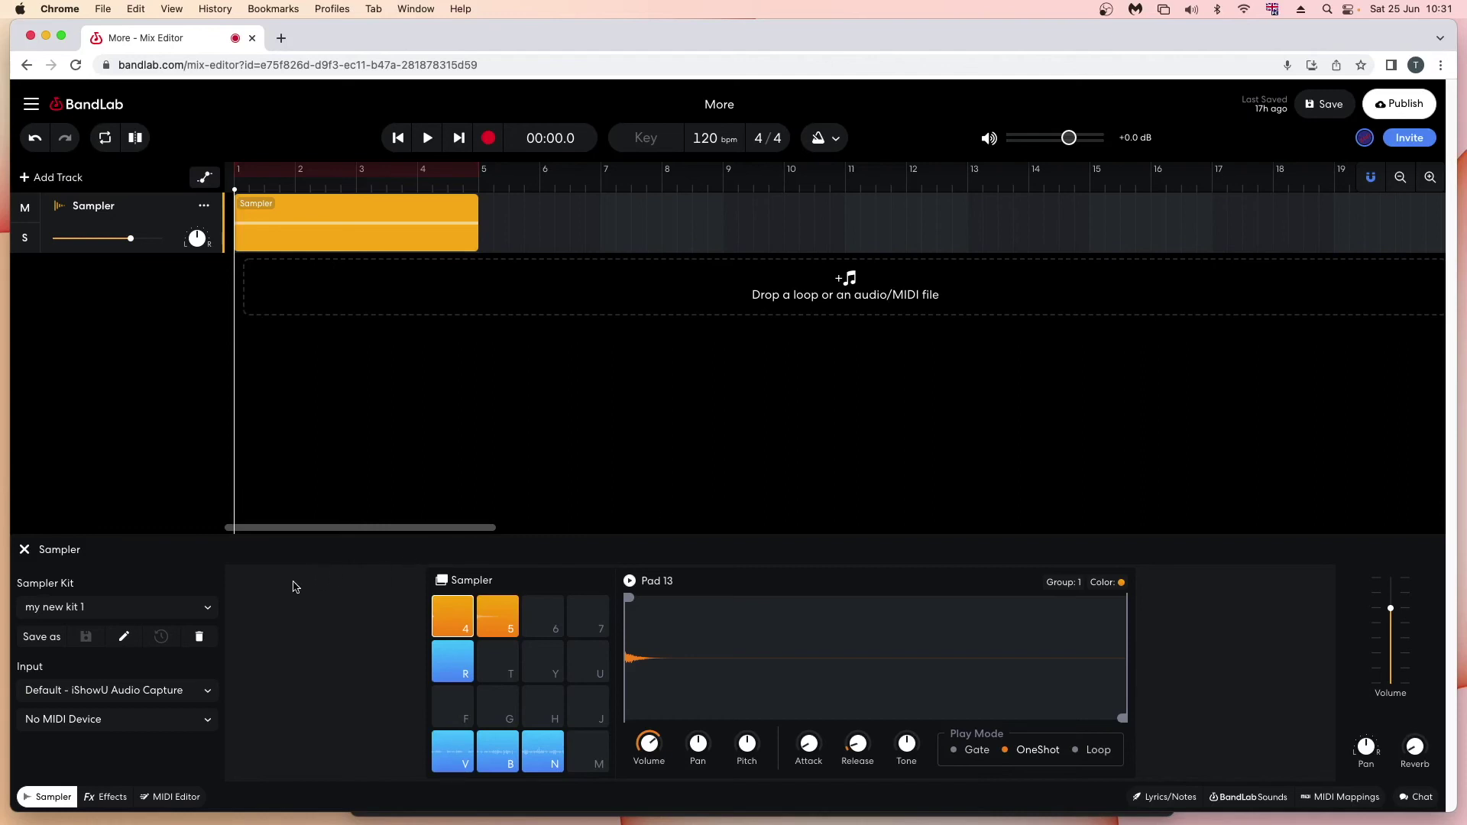
Step: Choose "my new kit 1" from the personal saved kits
left_click(192, 616)
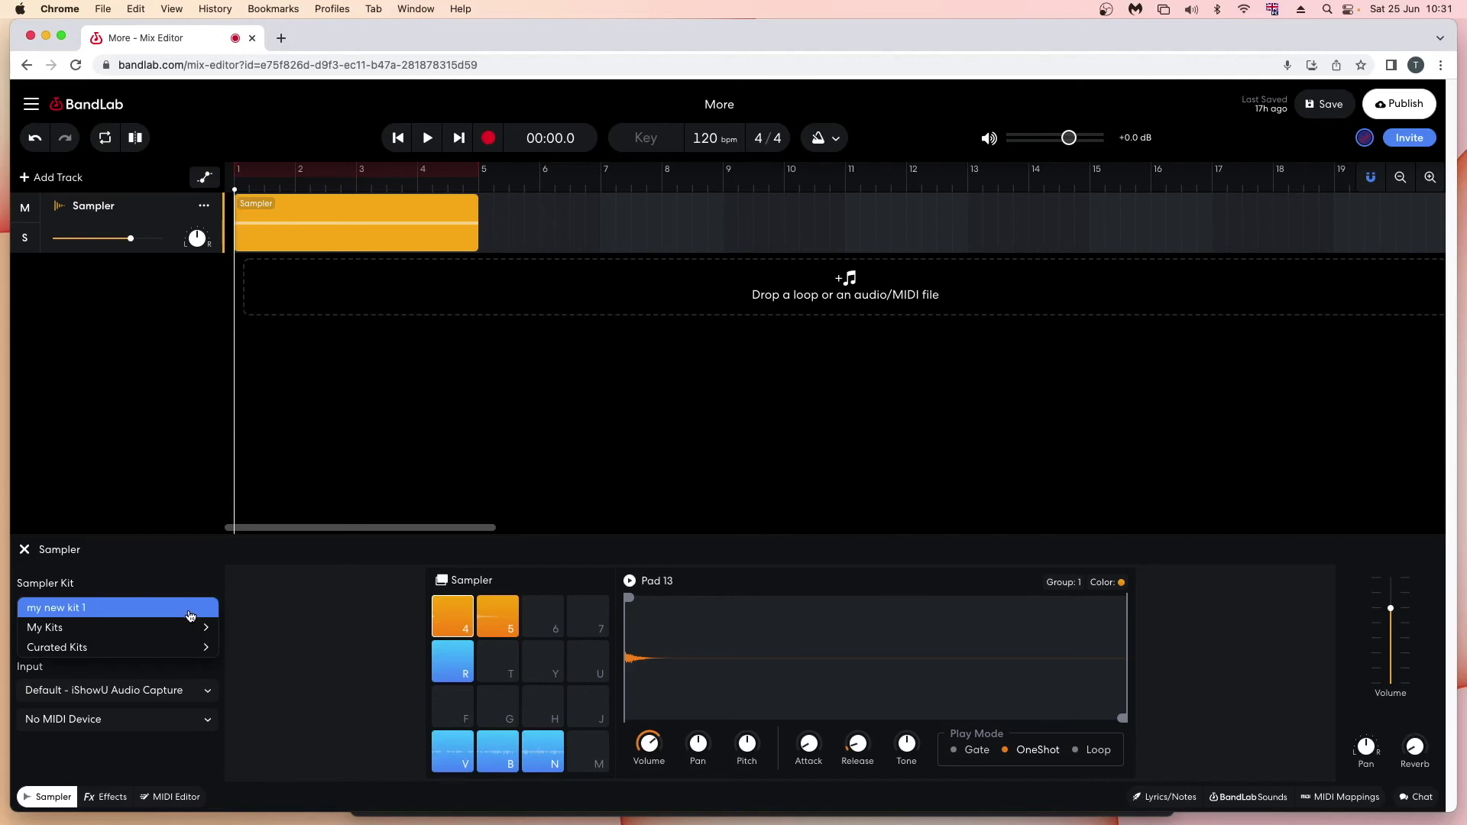
mouse_move(154, 633)
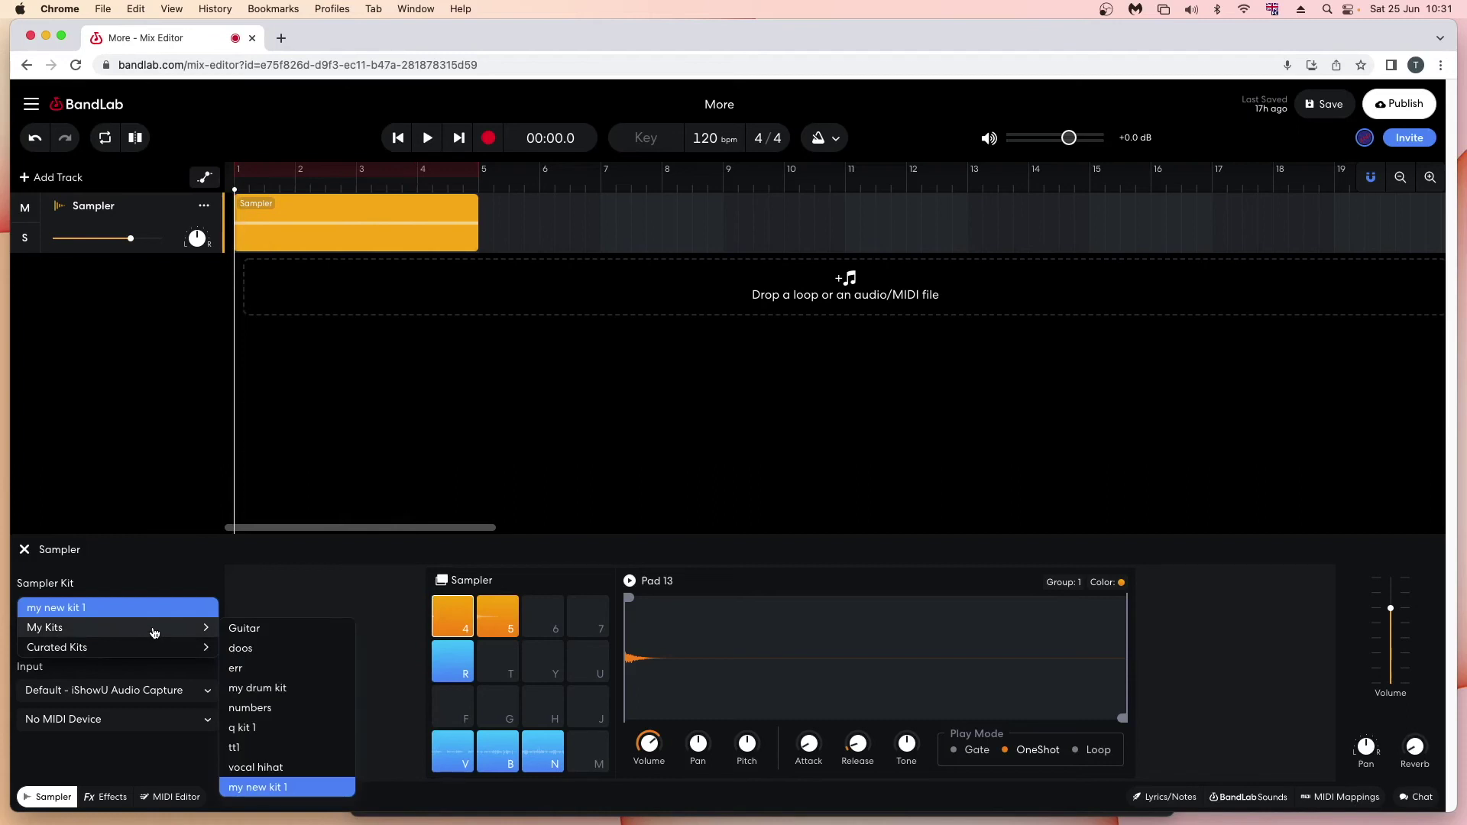
left_click(262, 788)
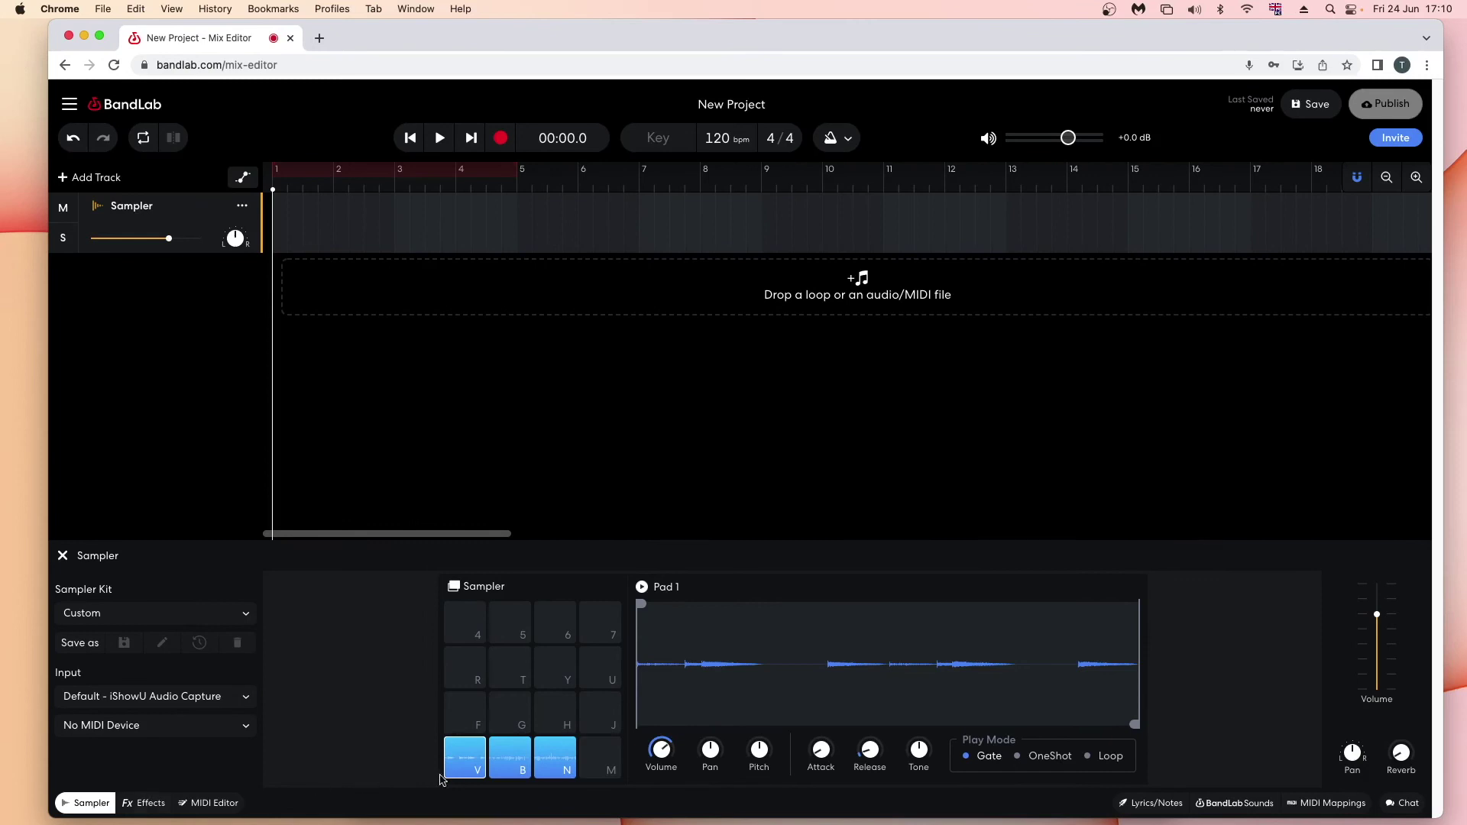
Step: Select pad 2, open the Sampler track in the MIDI Editor and audition the B and V rows
left_click(504, 773)
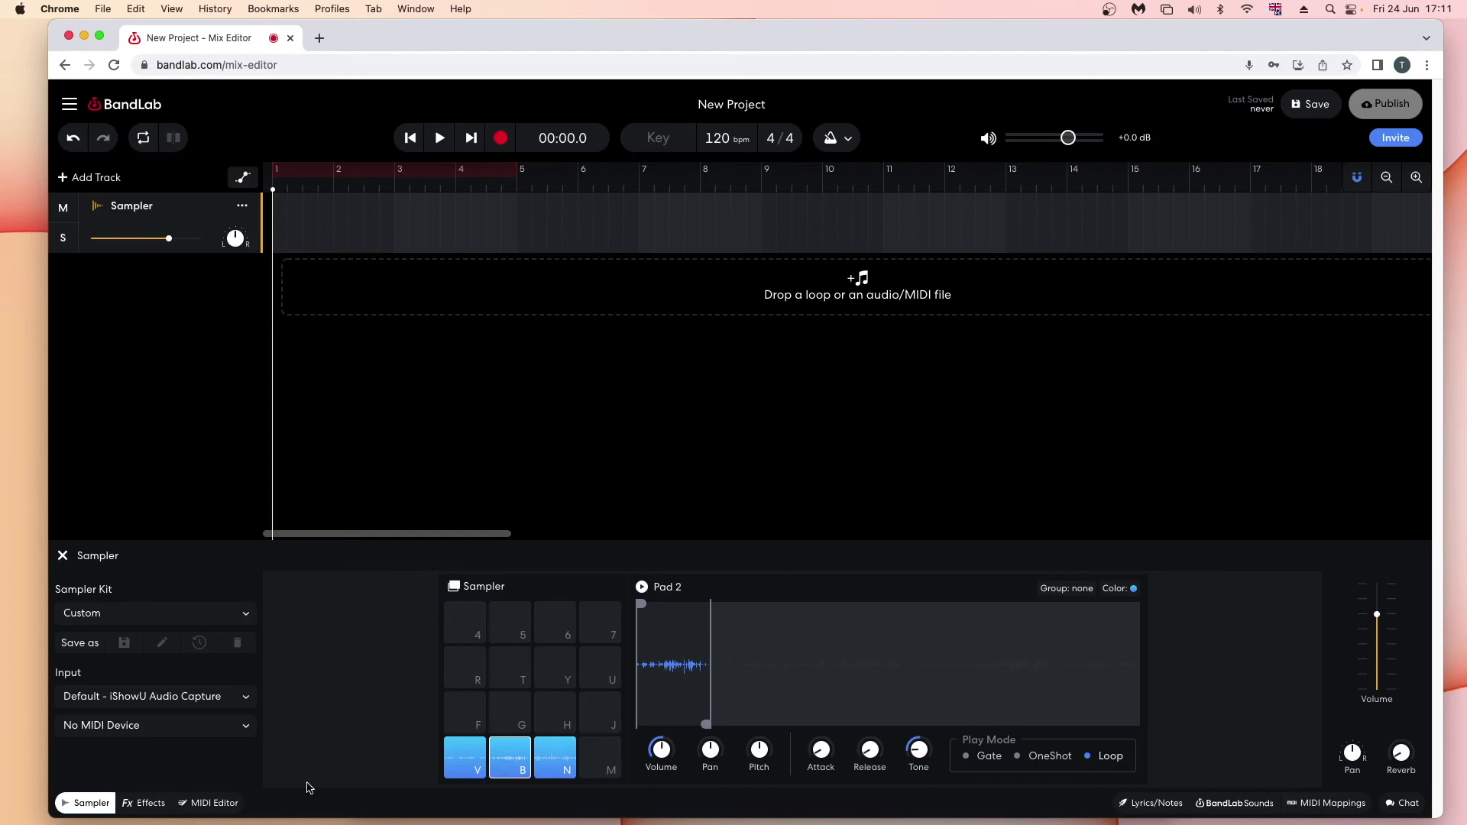
left_click(214, 802)
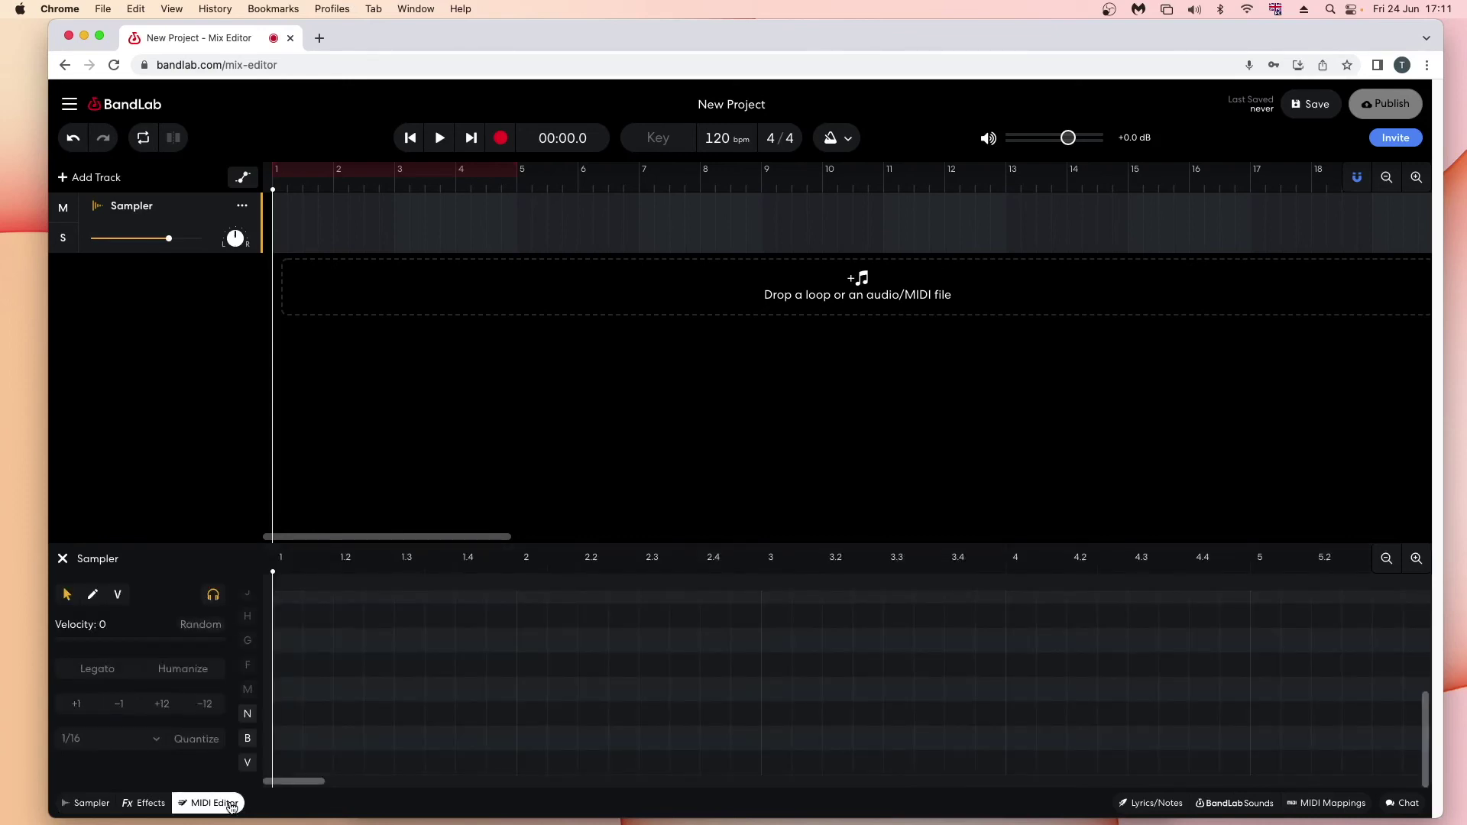
left_click(250, 738)
left_click(247, 762)
Step: Add a note at the start of bar 1 on the B row and lengthen it to one full bar
left_click(1416, 559)
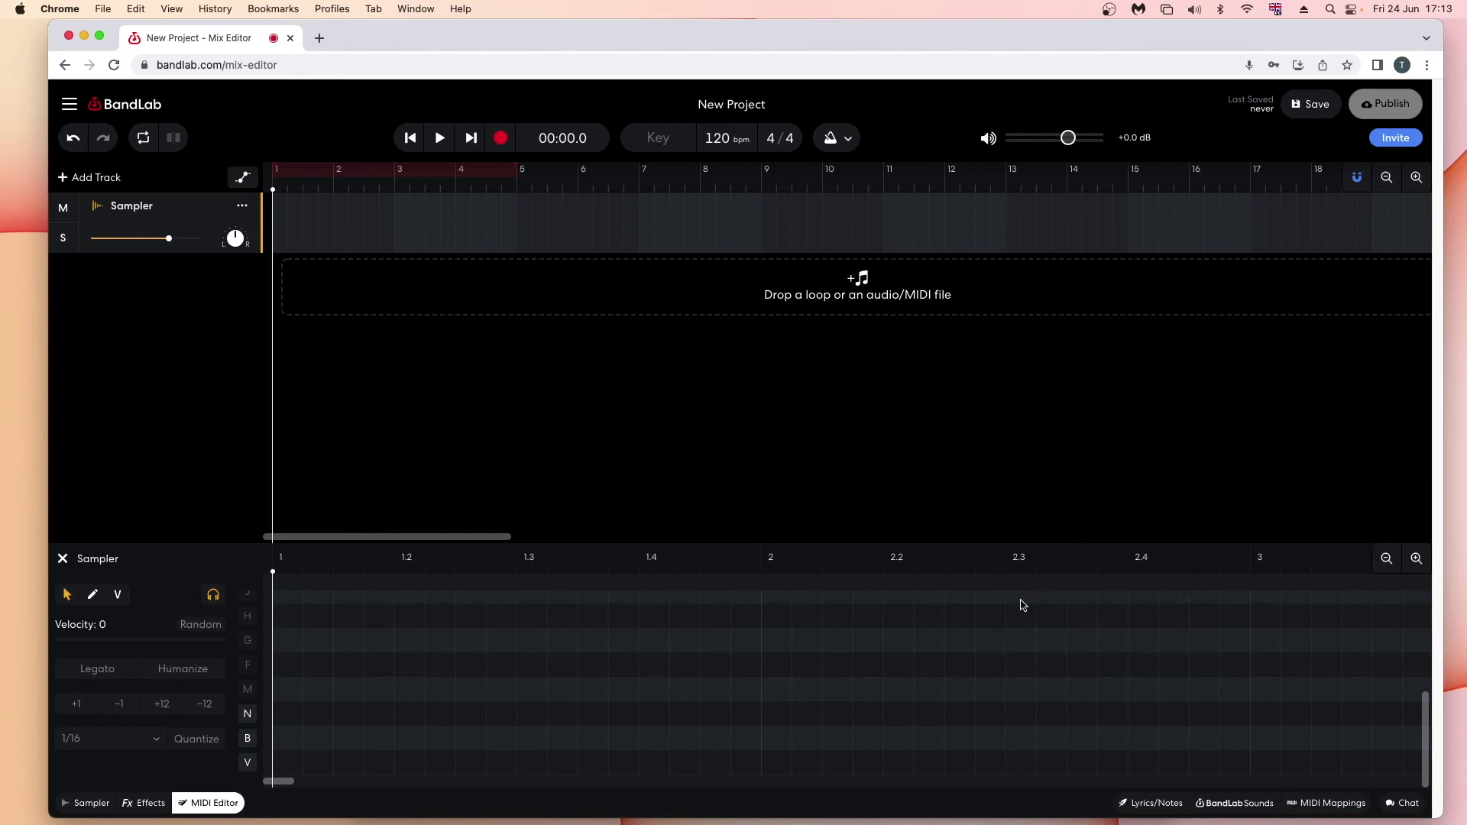
double_click(280, 743)
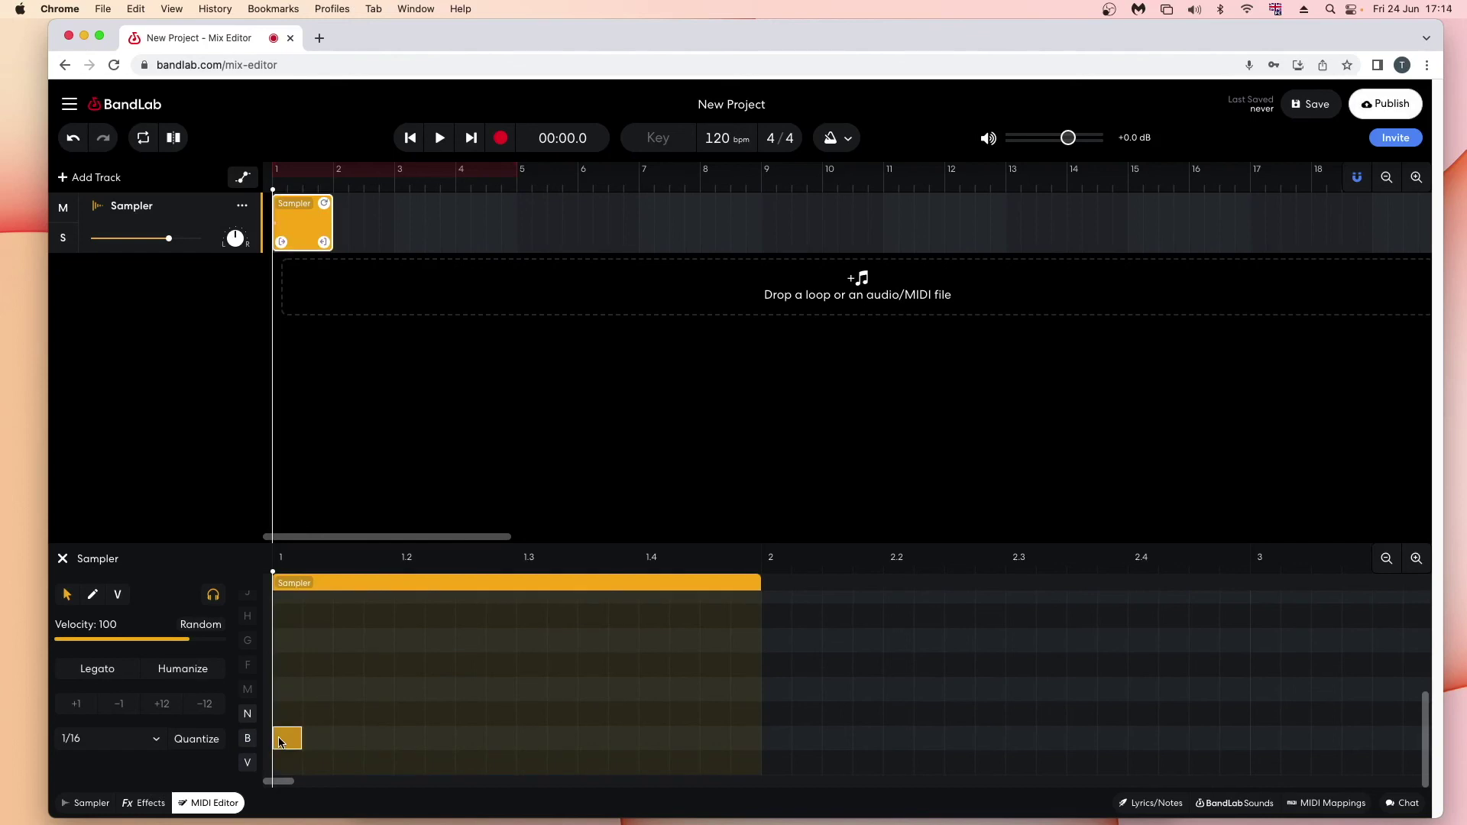
left_click_drag(302, 739, 759, 738)
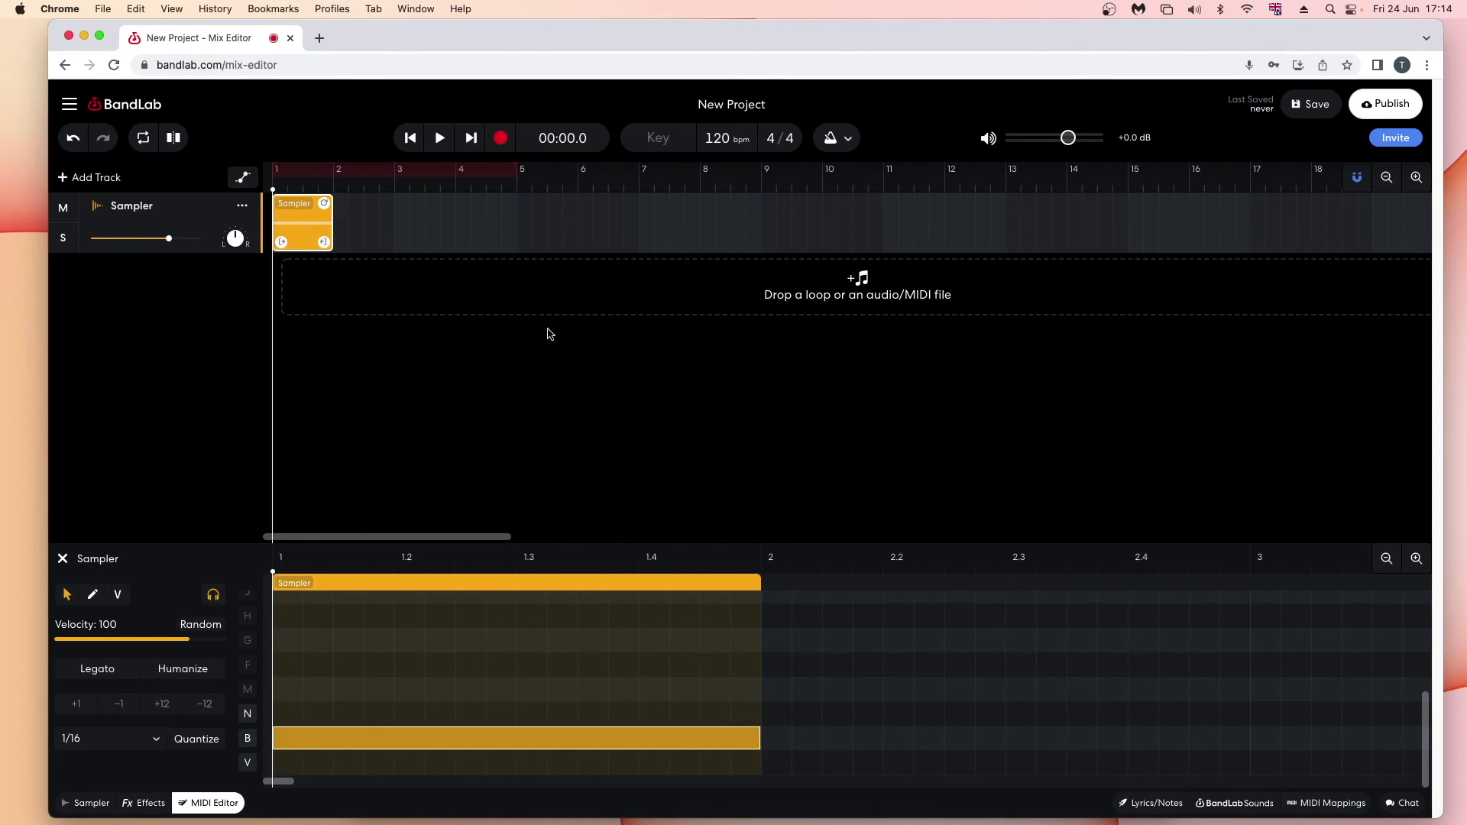
Step: Play the one-bar Sampler region and return the playhead to the start
left_click(440, 139)
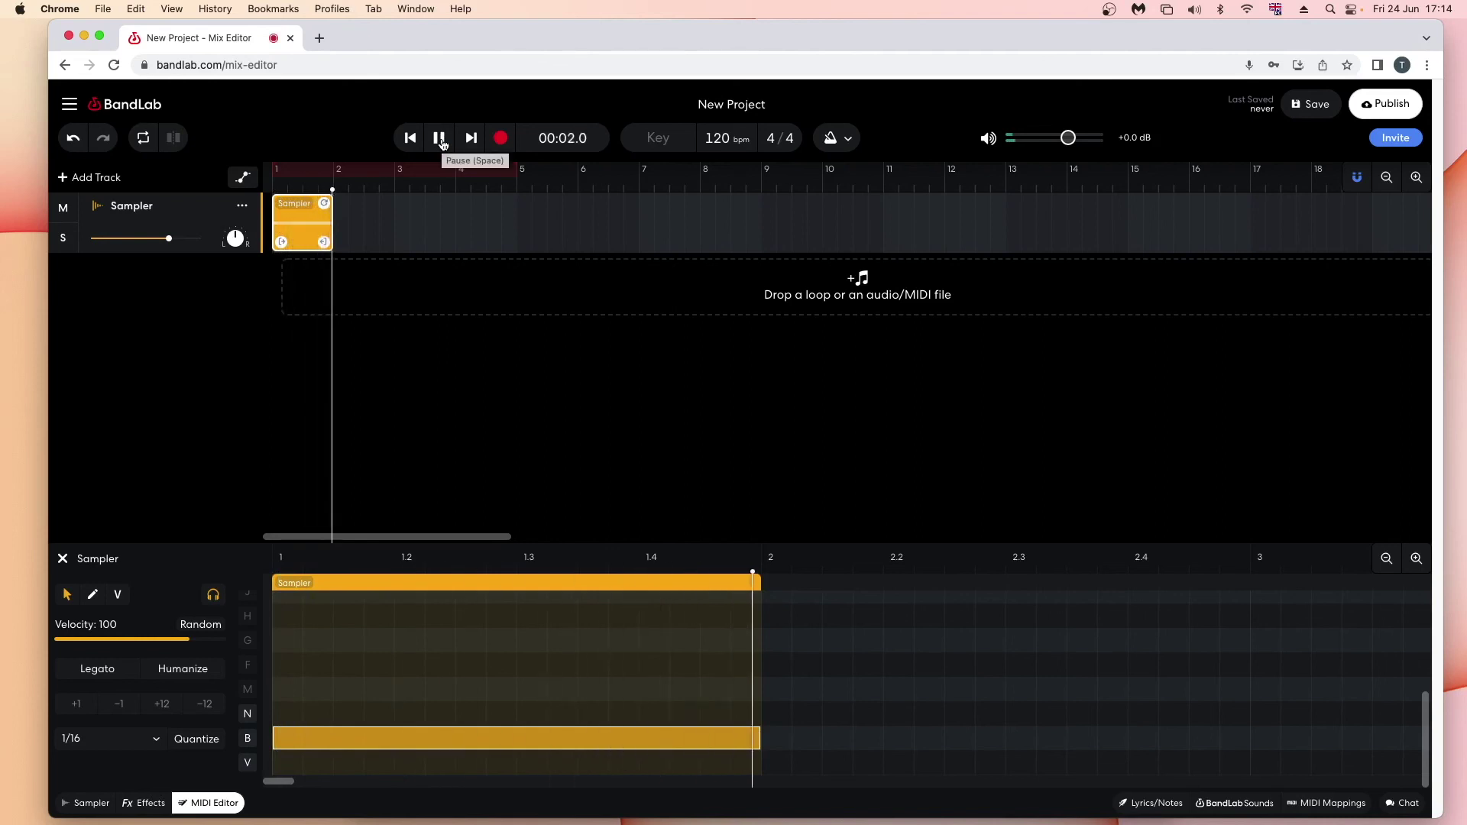
left_click(441, 140)
left_click(411, 139)
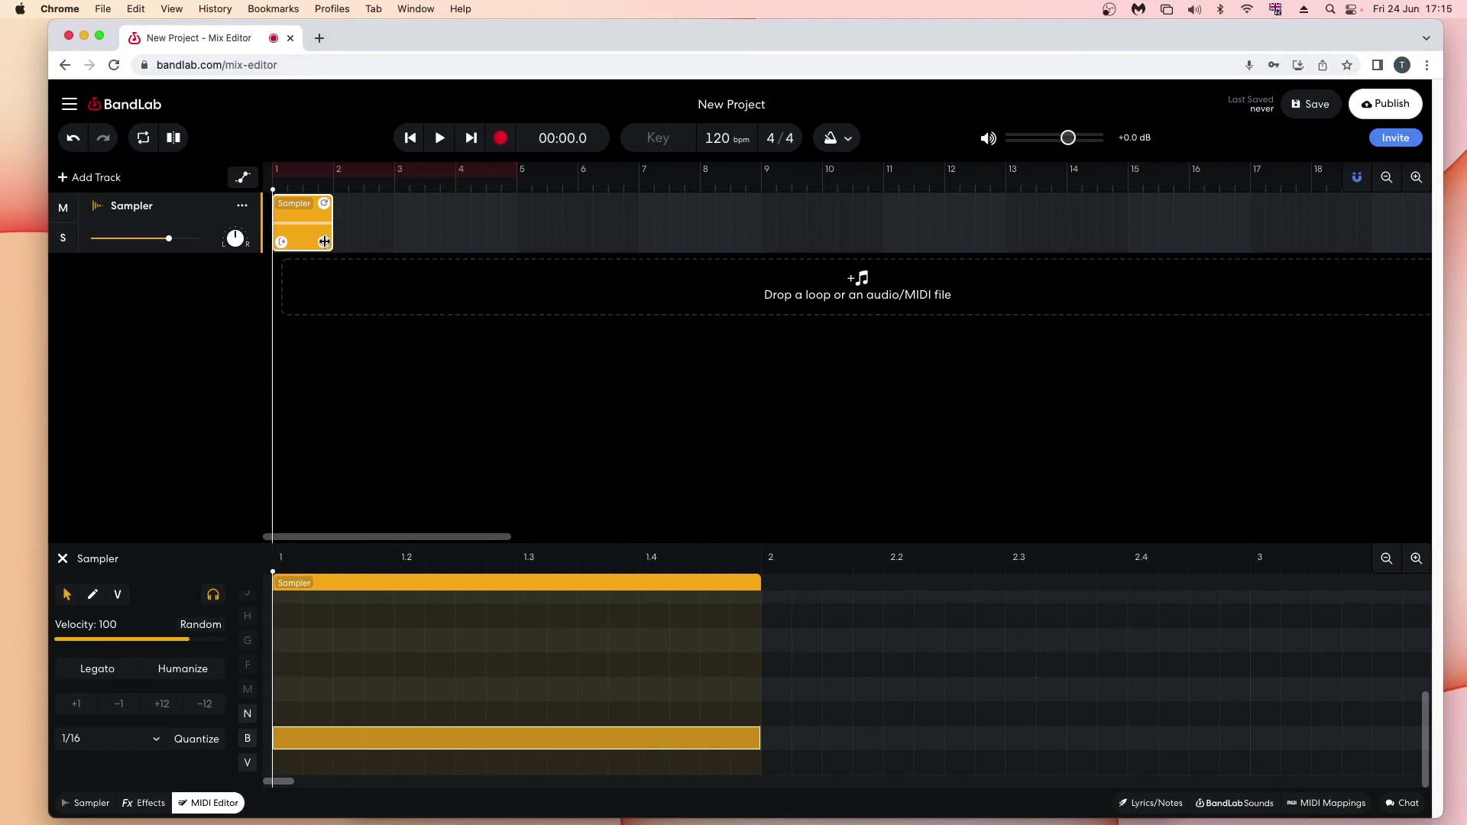
Step: Extend the Sampler region to four bars and add one-bar notes on the B row in bars 2, 3 and 4
left_click_drag(324, 242, 509, 243)
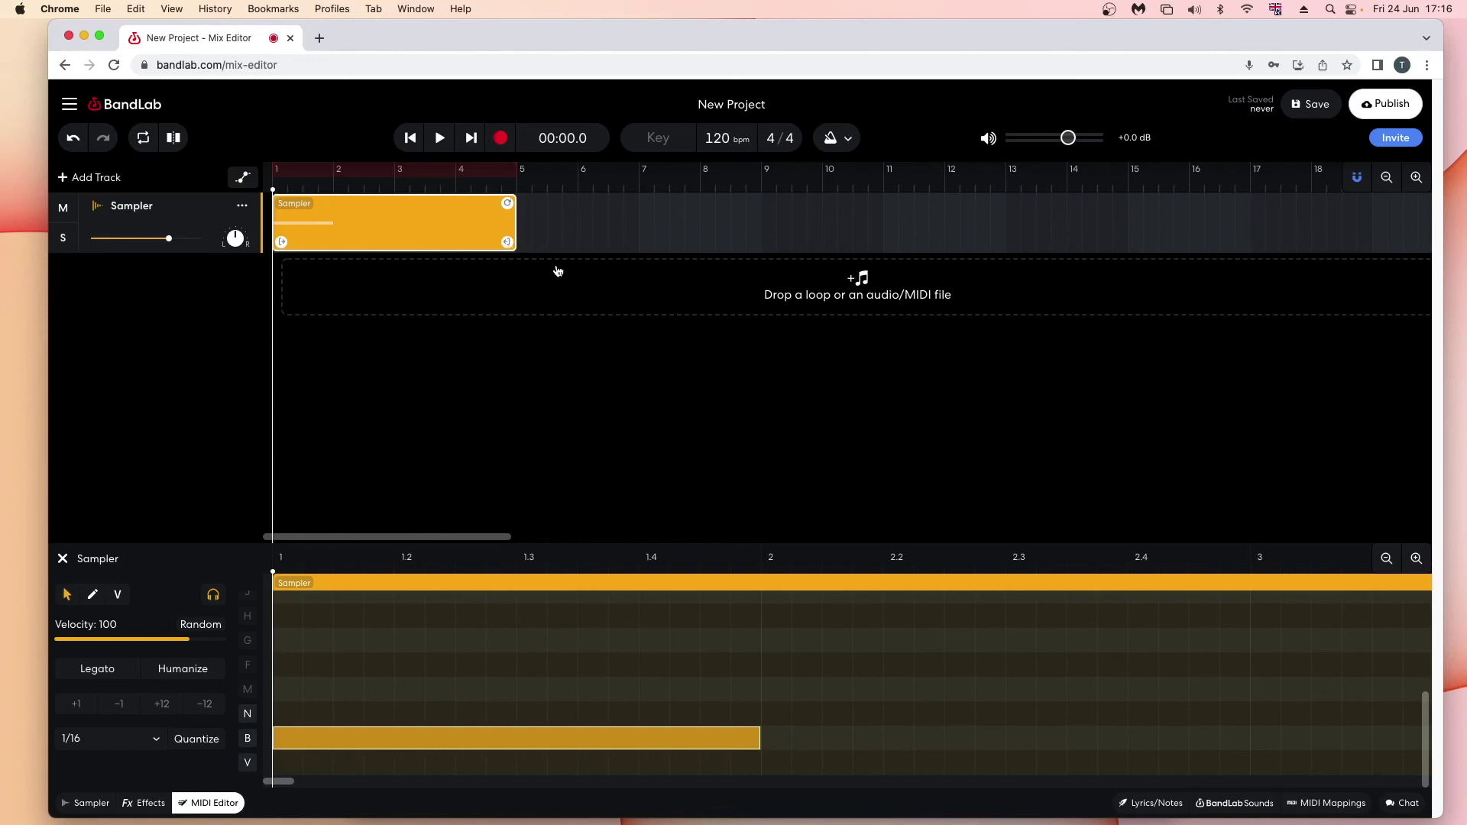
double_click(772, 736)
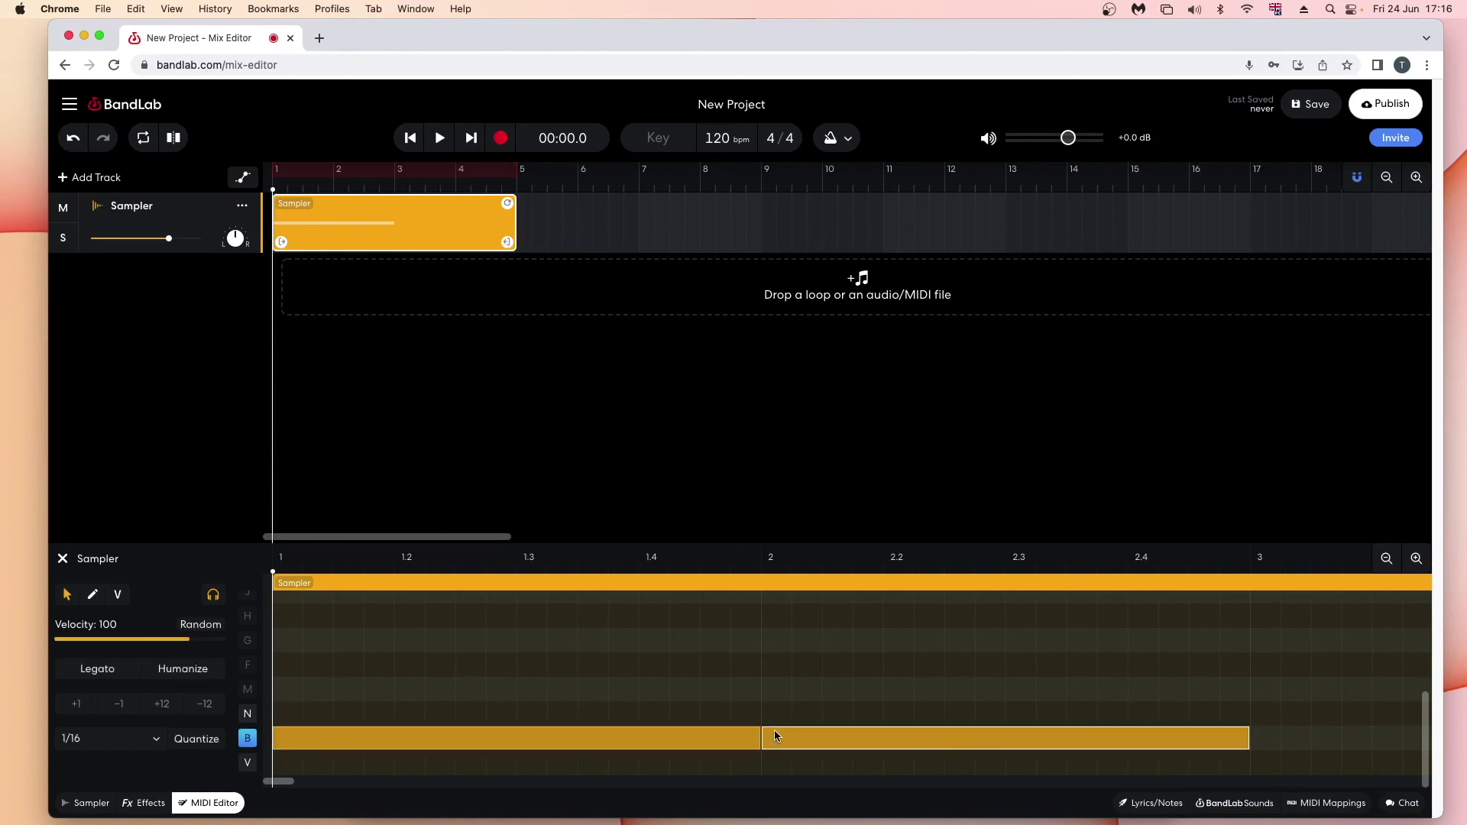
double_click(1261, 738)
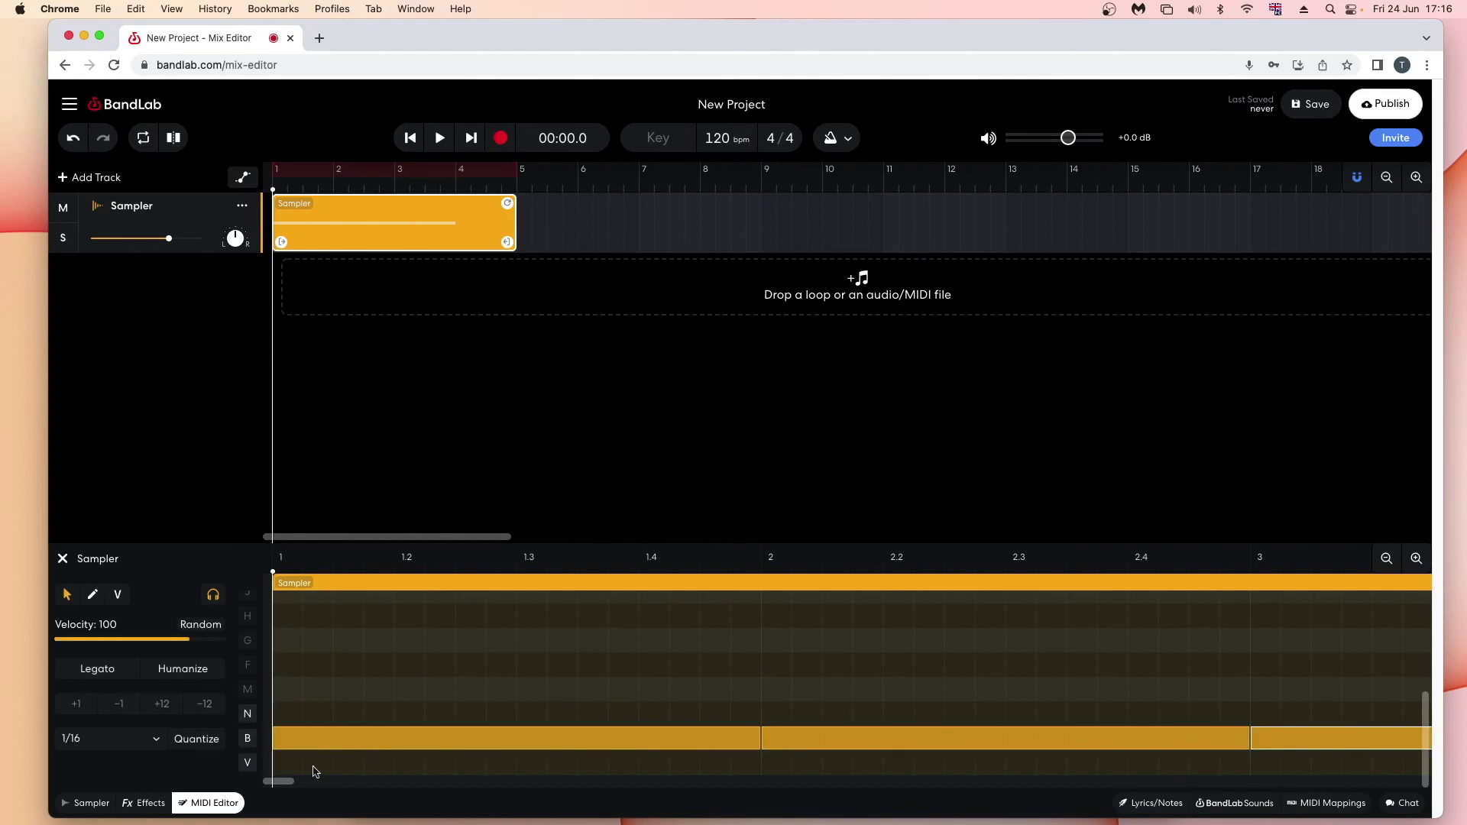
left_click_drag(285, 781, 364, 737)
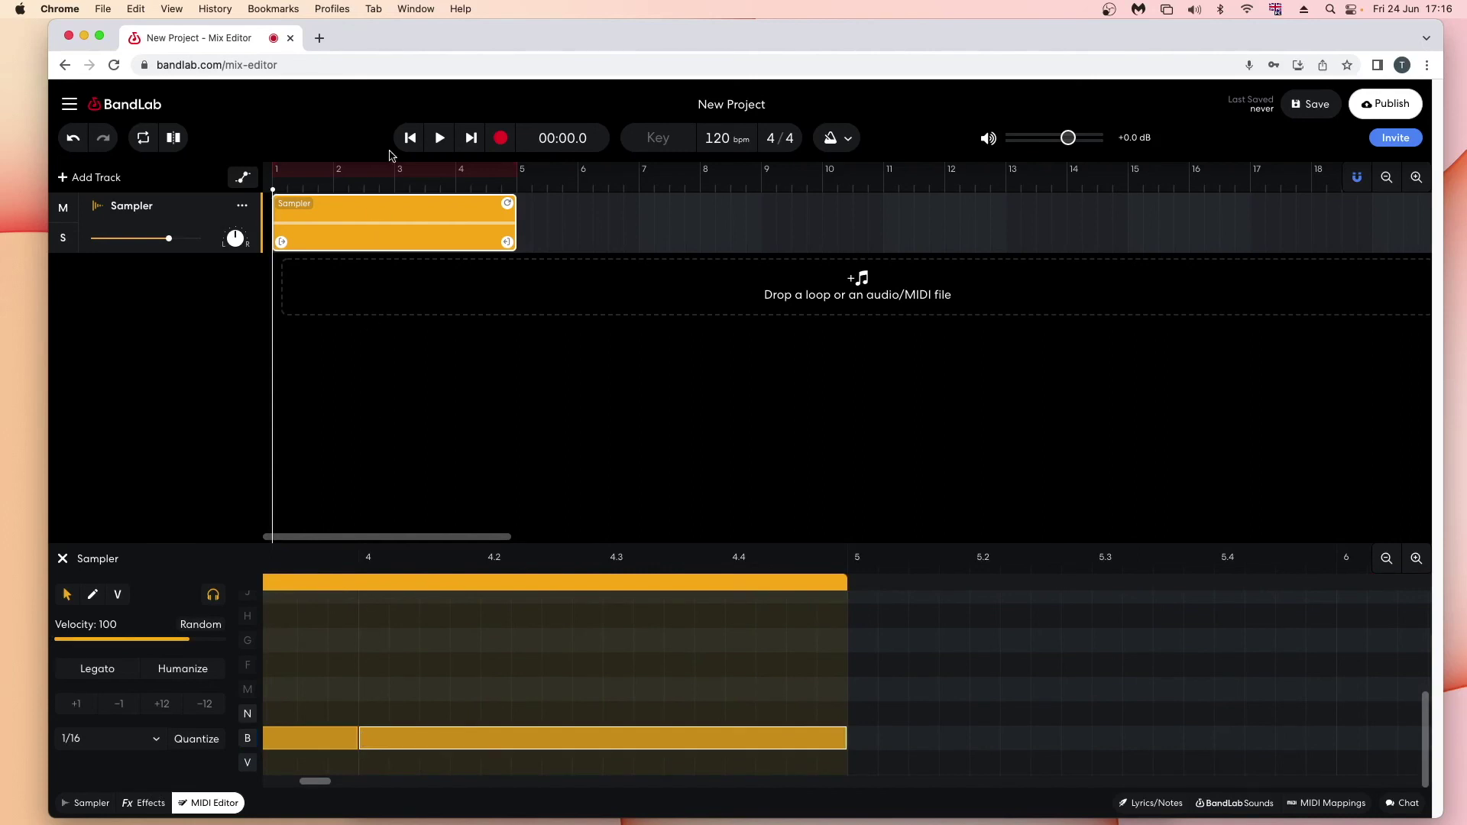
Step: Play back the four-bar Sampler region and return the playhead to the start
left_click(440, 140)
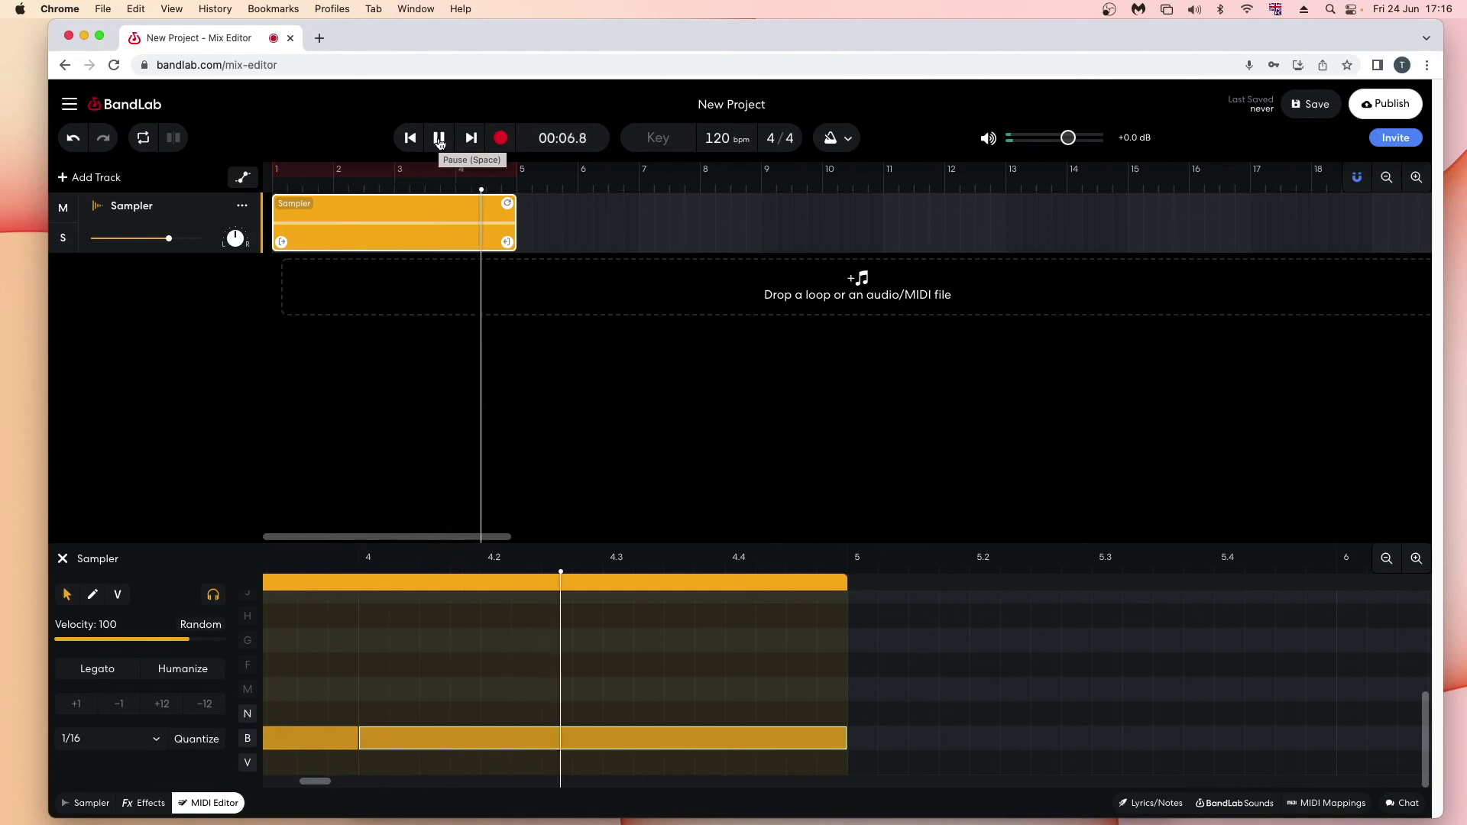
left_click(439, 138)
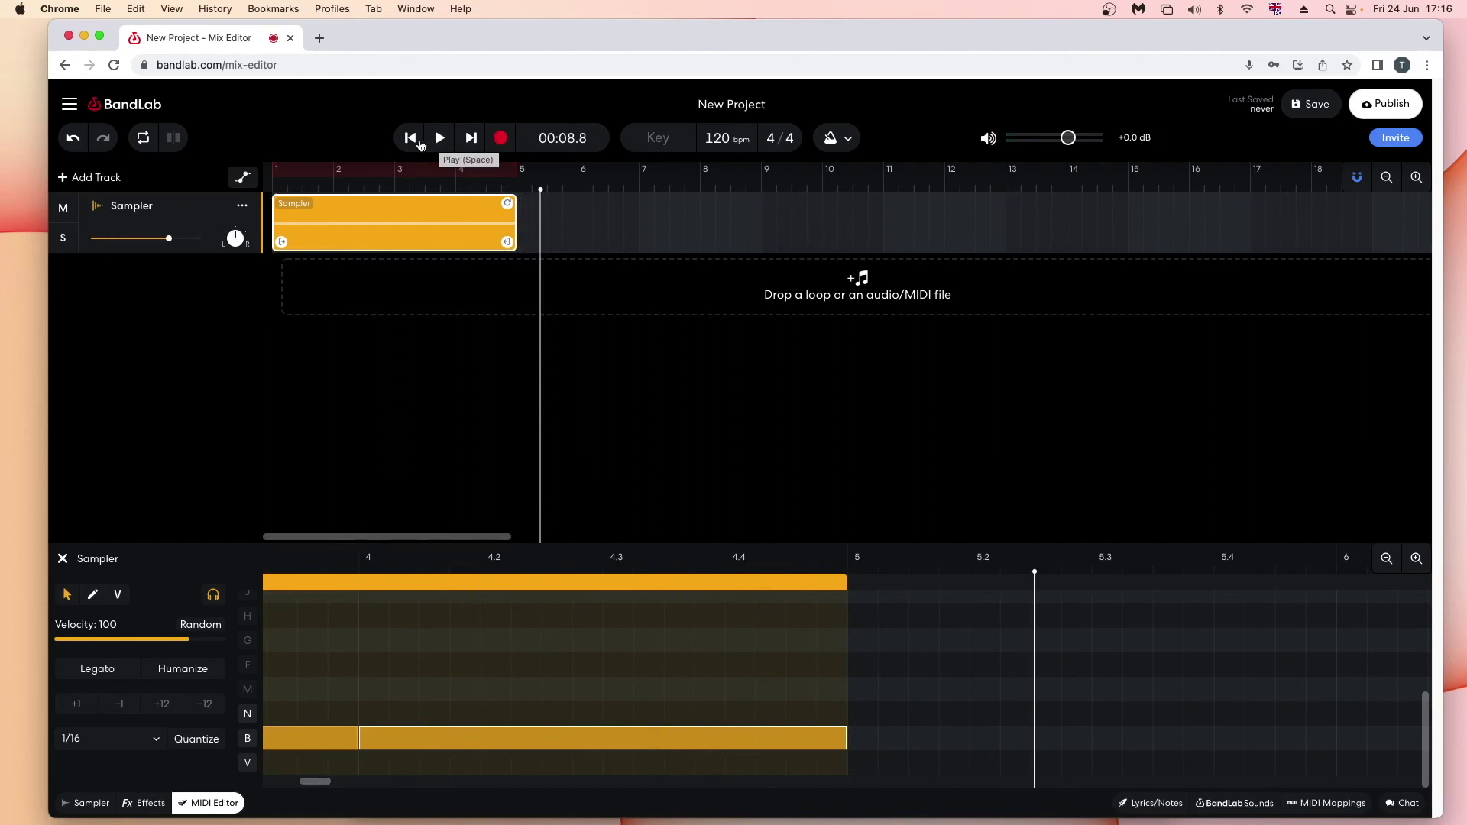
left_click(409, 137)
Step: Delete the bar 4 note on the B row and add it back, repeating this twice
double_click(376, 741)
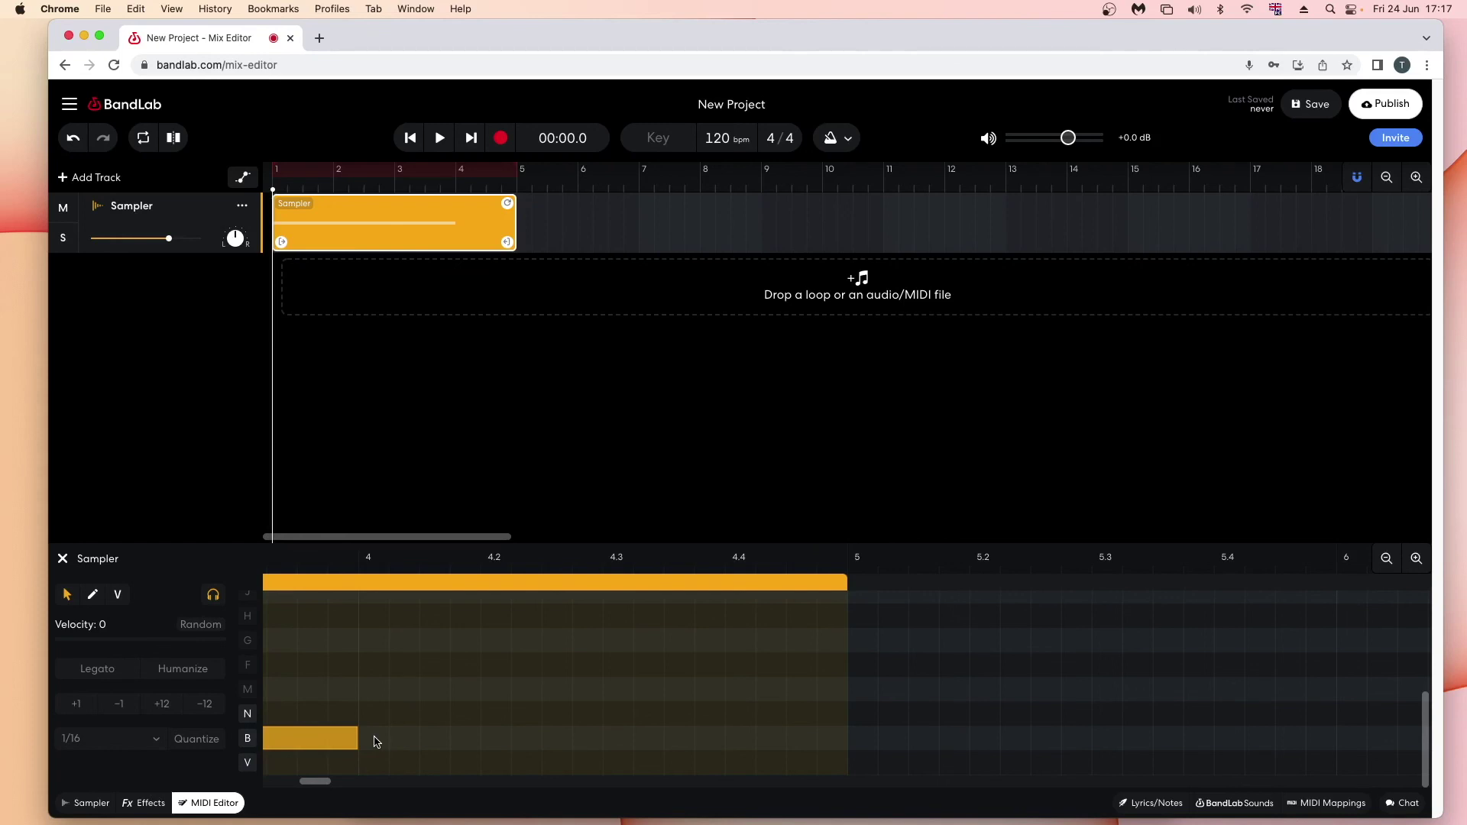
double_click(375, 741)
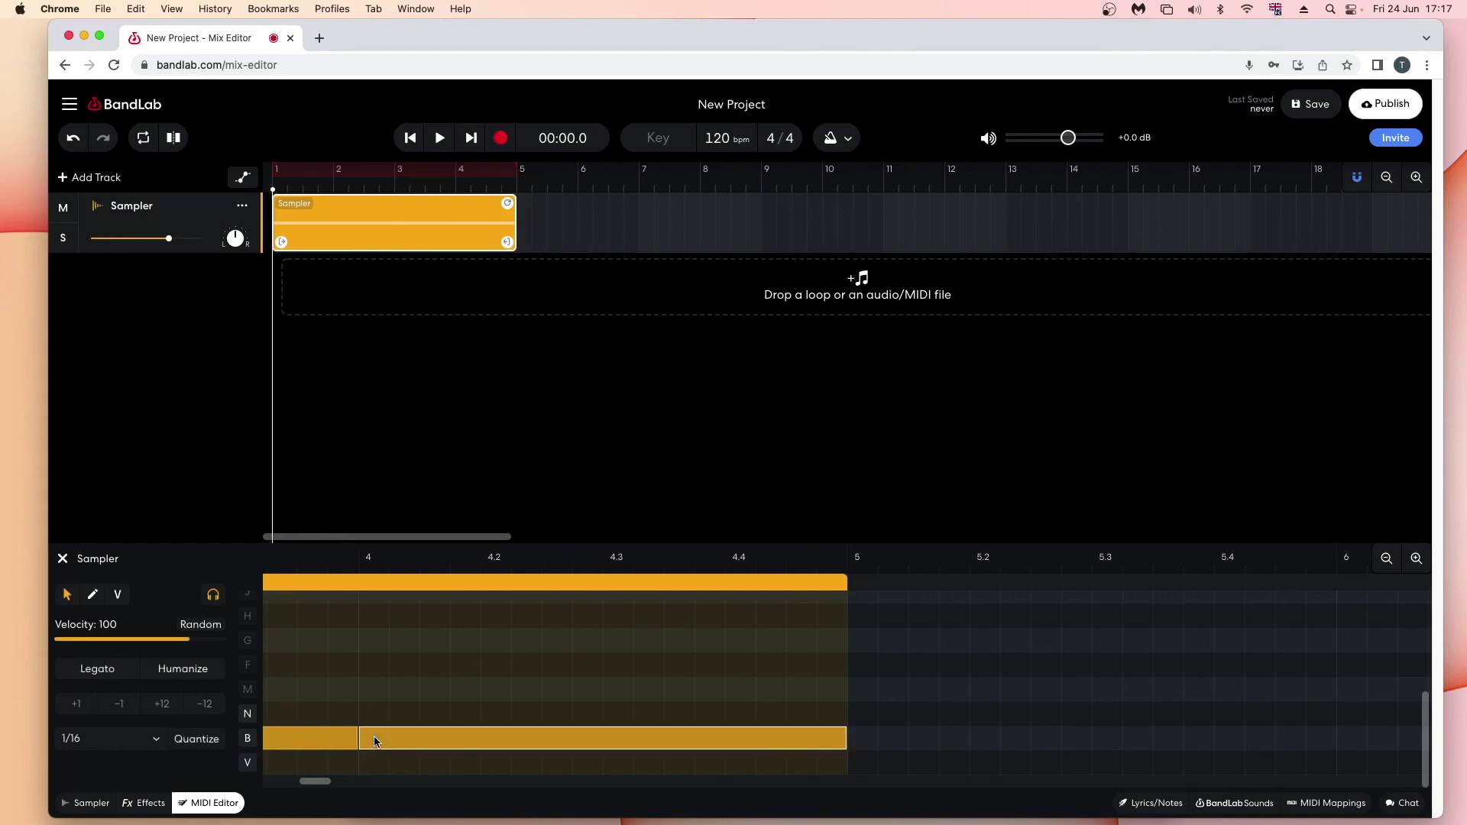
double_click(375, 741)
double_click(375, 741)
Step: Try adjusting the velocity of the bar 4 note on the B row with the velocity tool
left_click(118, 597)
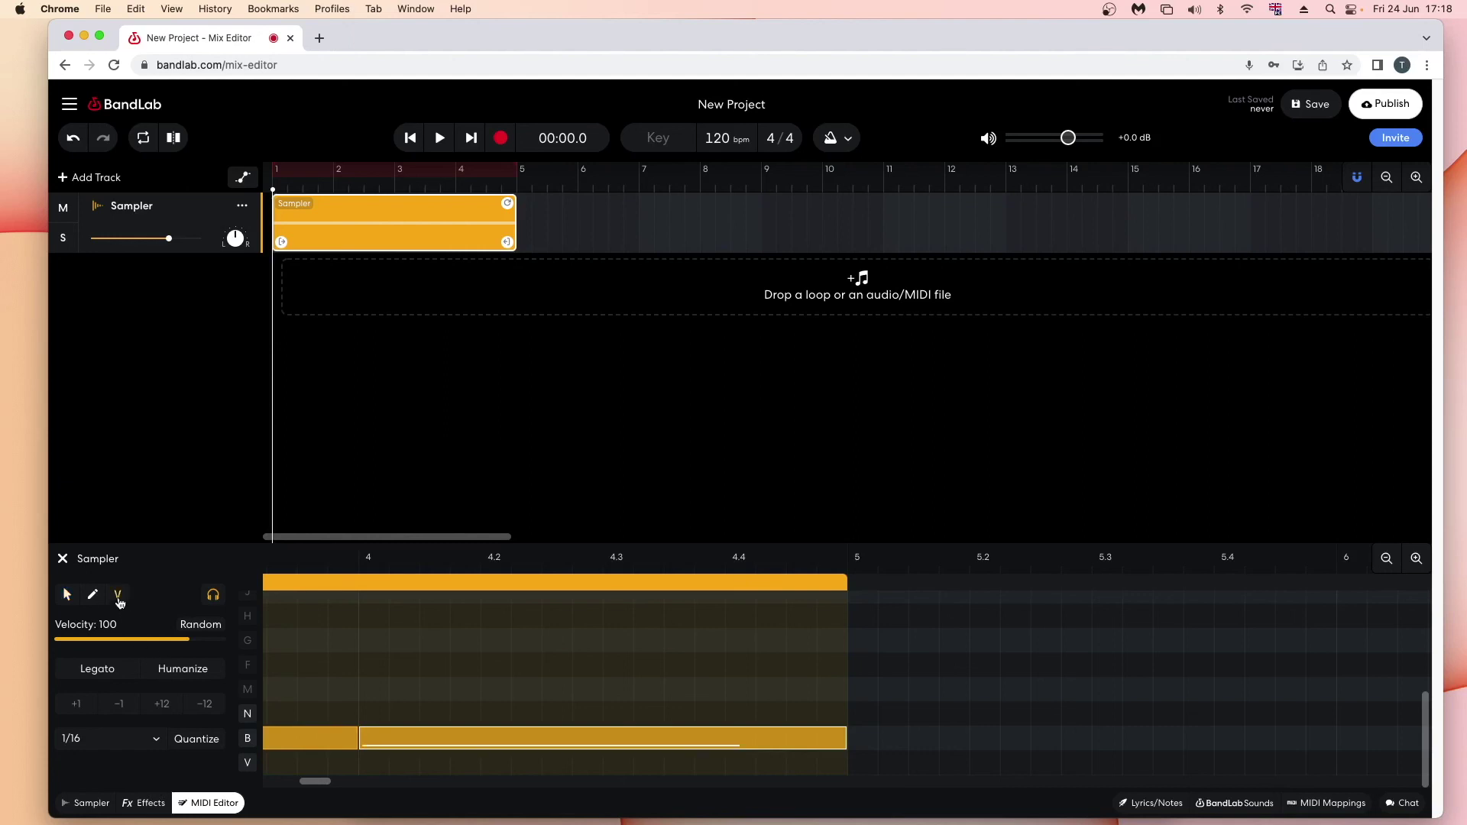
left_click(550, 741)
mouse_move(549, 742)
left_mouse_down()
mouse_move(547, 716)
mouse_move(553, 757)
mouse_move(550, 745)
left_mouse_up()
Step: Save the project and exit the Mix Editor to the project's page
left_click(1313, 104)
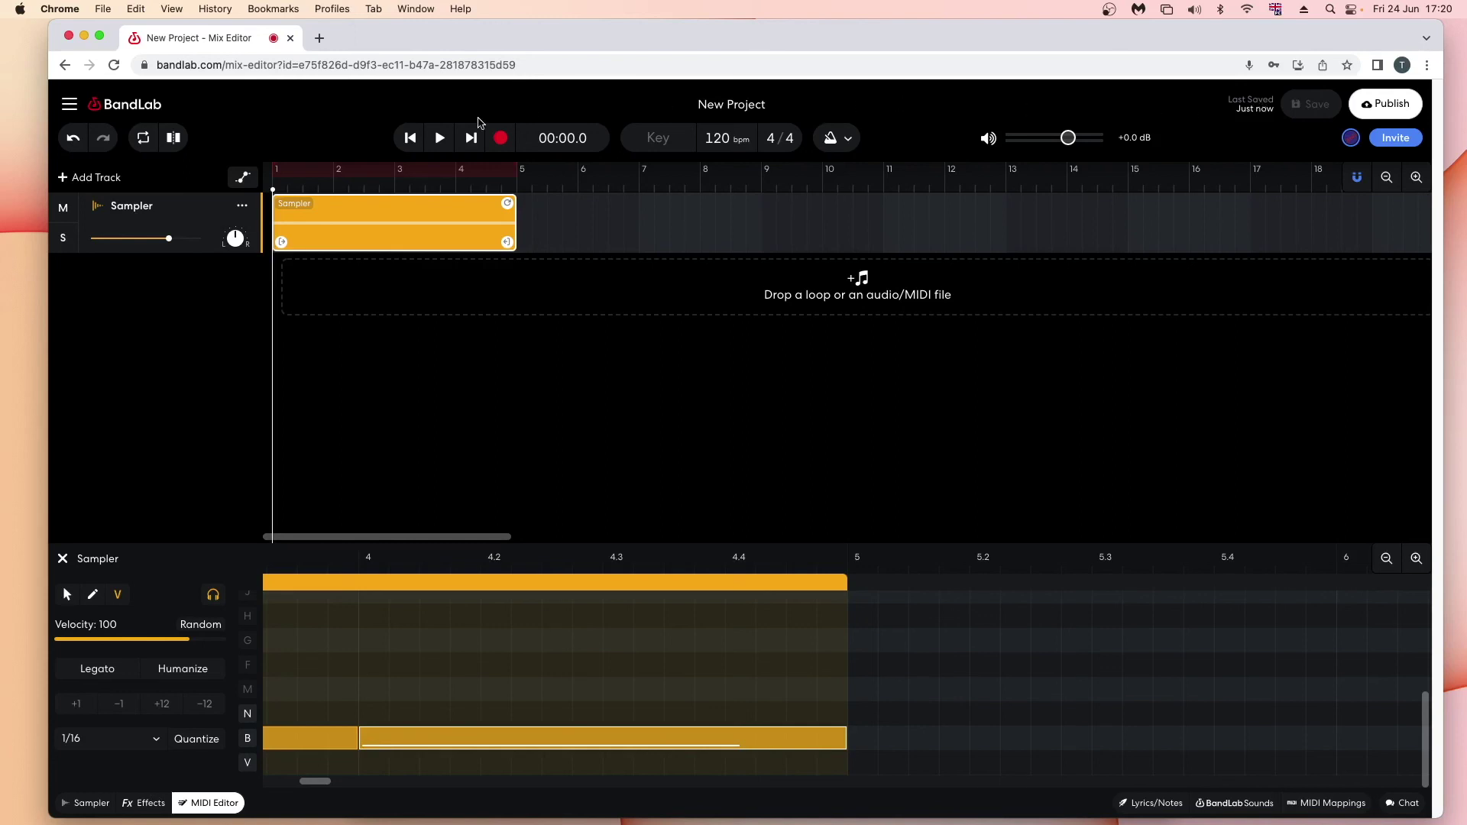
left_click(70, 104)
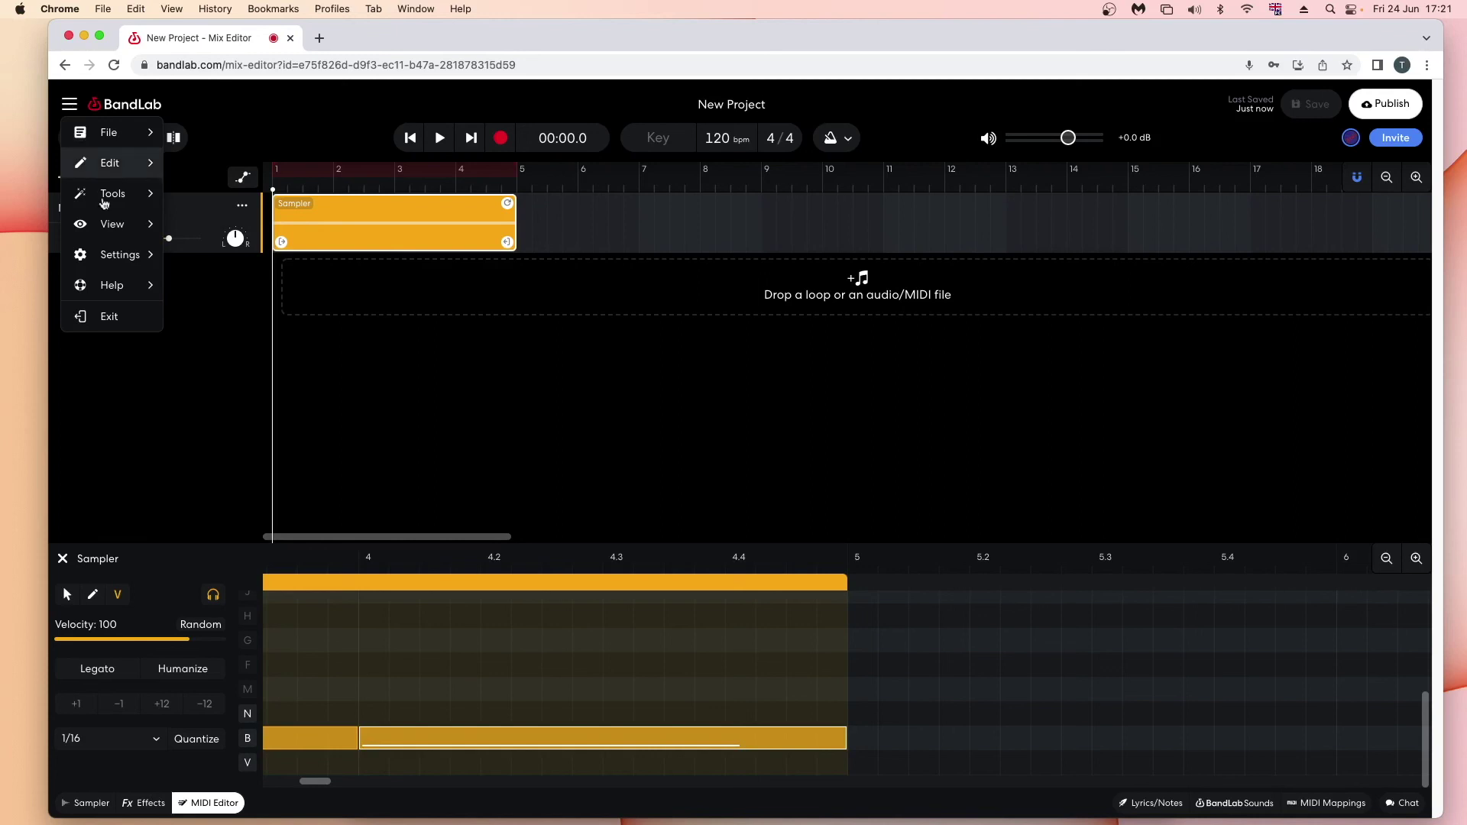
left_click(118, 319)
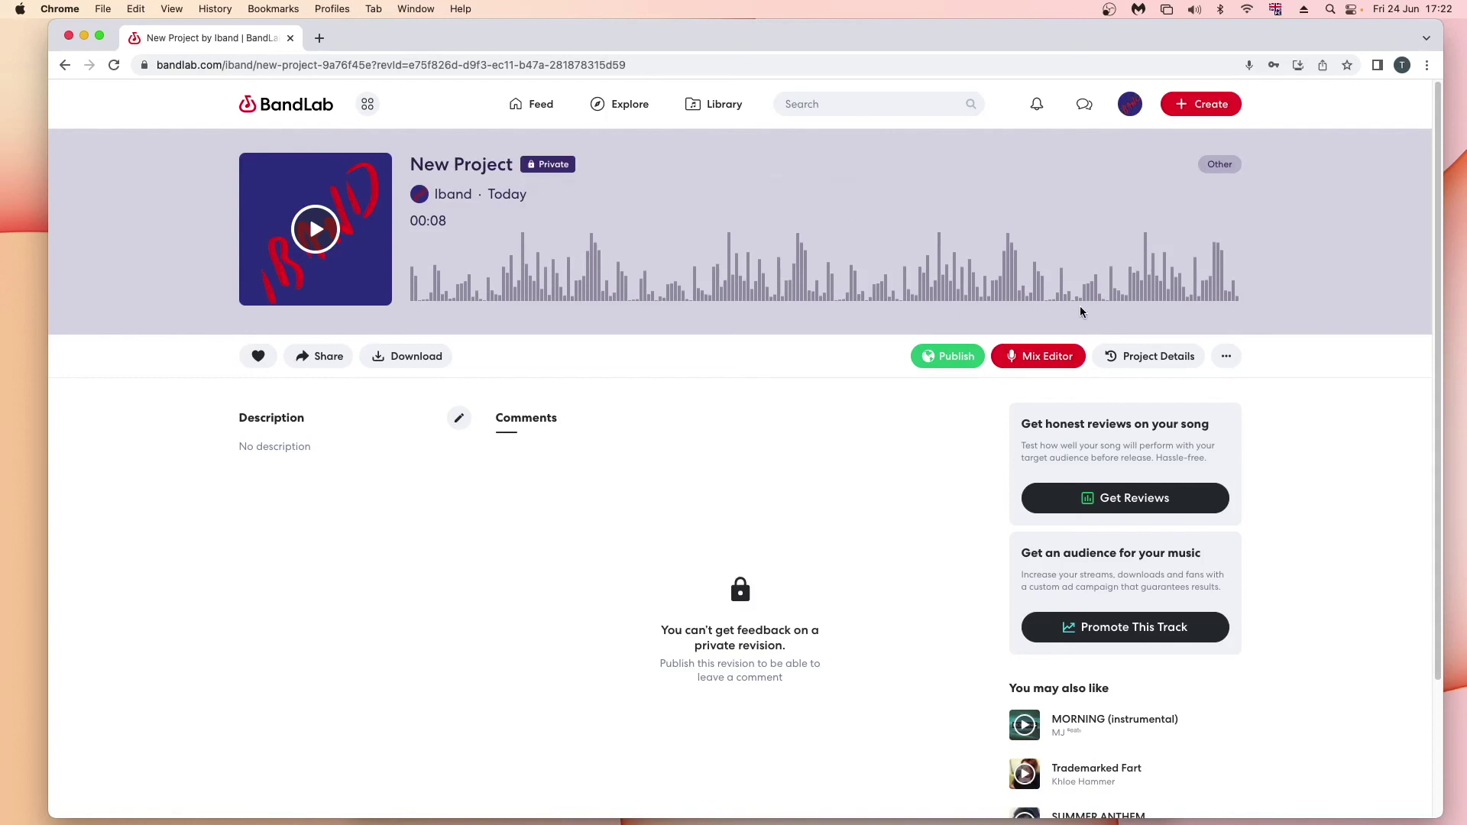
Step: Open the saved project's details and enter "More" as its new project name
left_click(1140, 357)
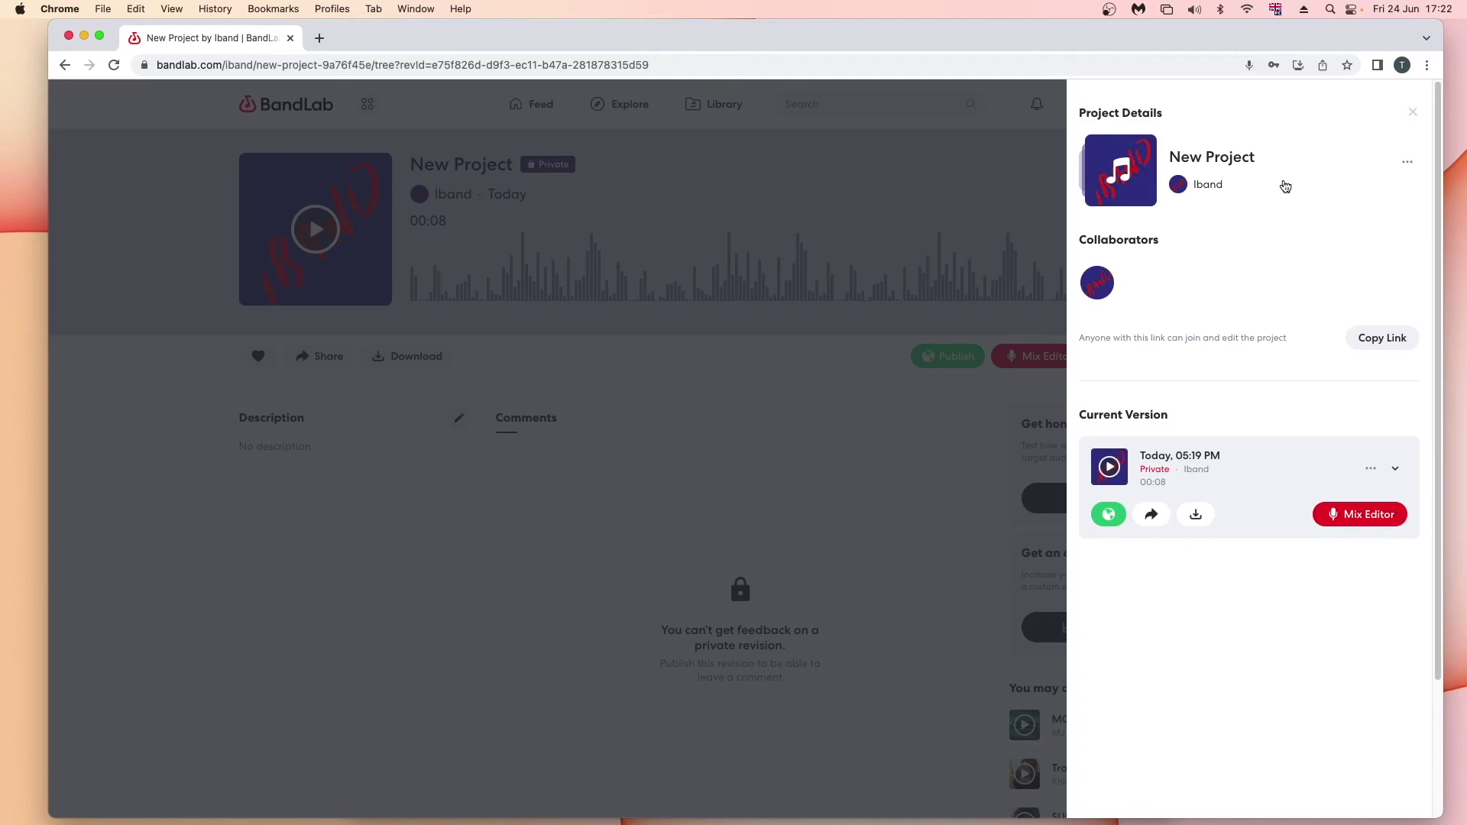
left_click(1408, 163)
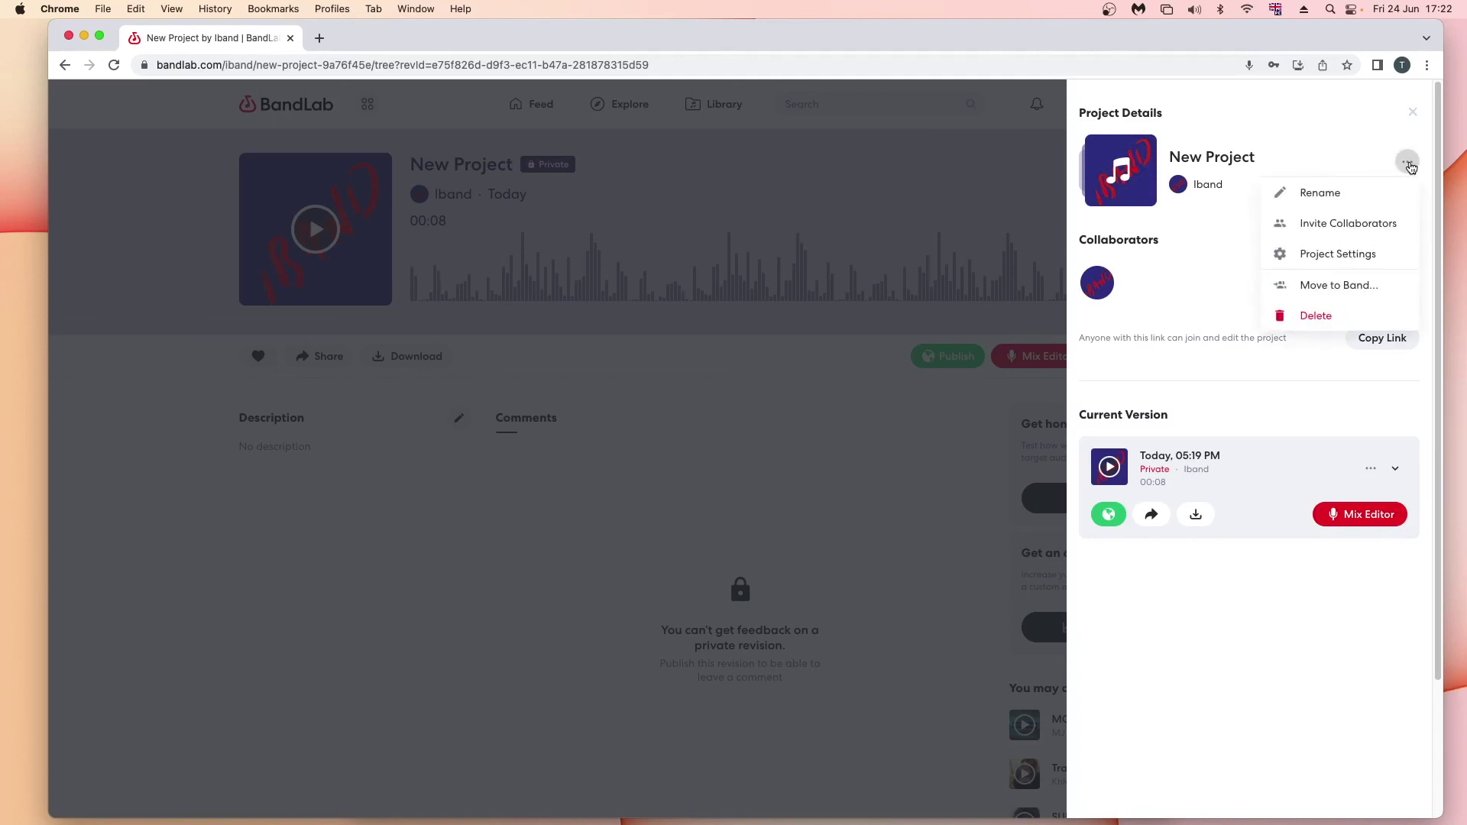
left_click(1321, 193)
type("More")
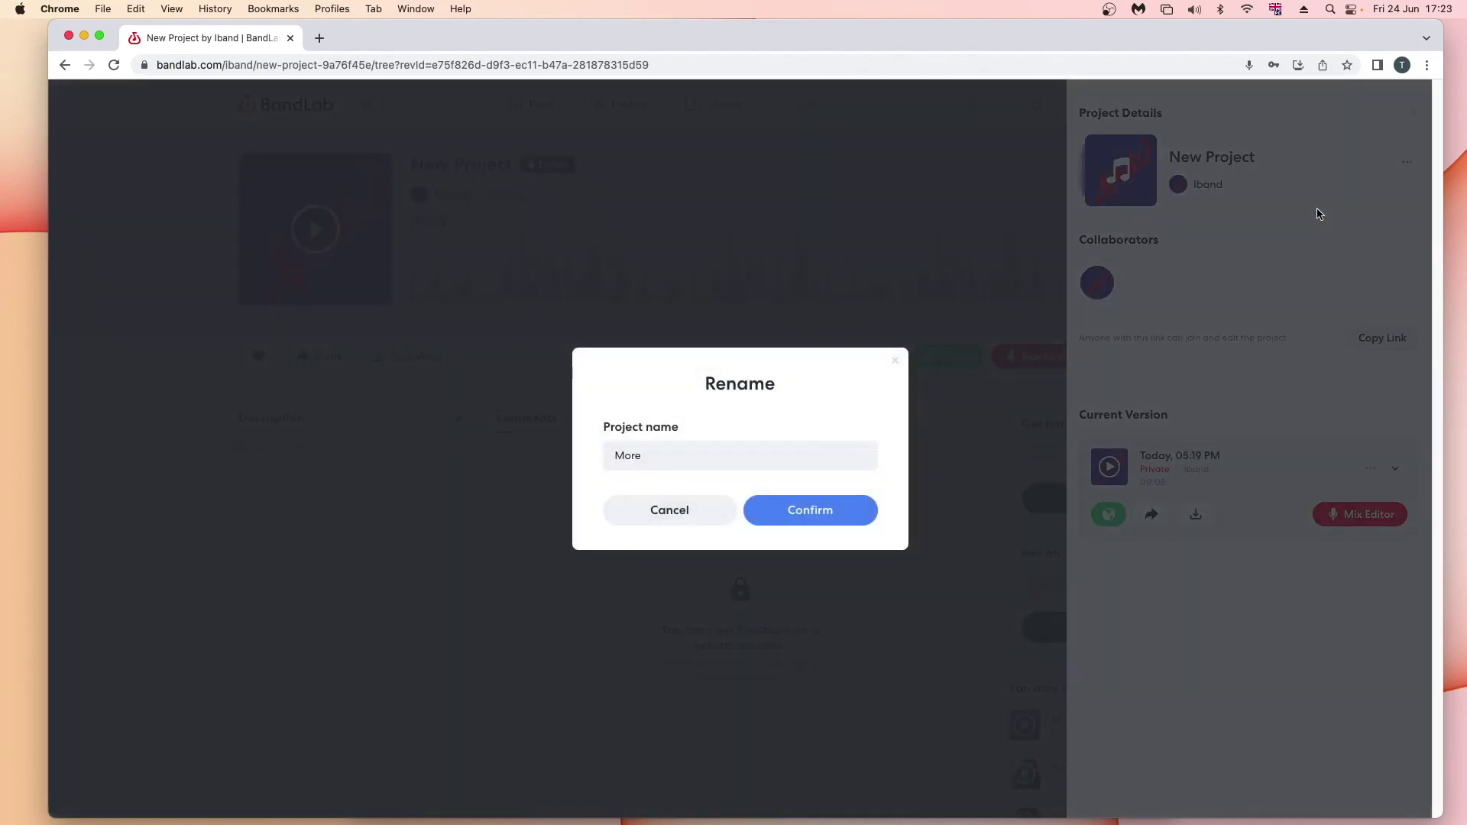